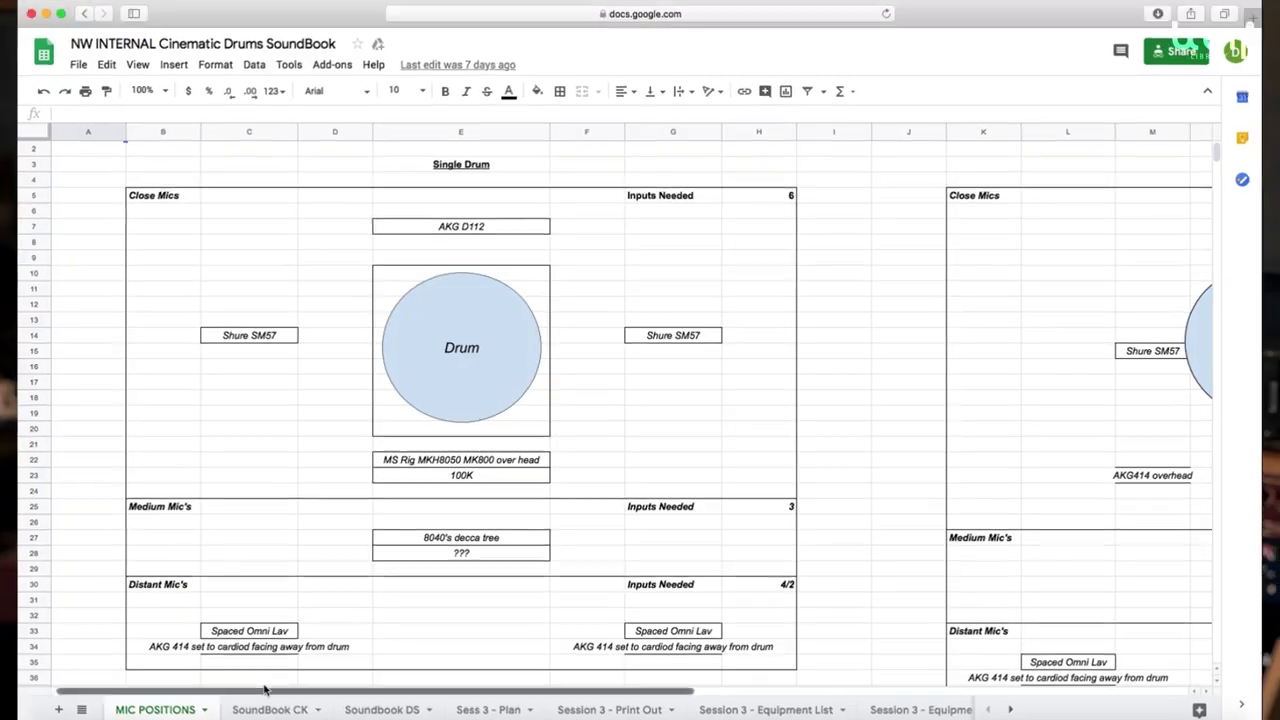
Open the SoundBook CK sheet and scroll through each drum's motion, beater, distance and file name
{"action": "mouse_move", "coordinate": [252, 700]}
{"action": "left_mouse_down"}
{"action": "mouse_move", "coordinate": [742, 700]}
{"action": "mouse_move", "coordinate": [252, 700]}
{"action": "left_mouse_up"}
{"action": "left_click", "coordinate": [260, 716]}
{"action": "scroll", "coordinate": [400, 460], "scroll_direction": "right", "scroll_amount": 10}
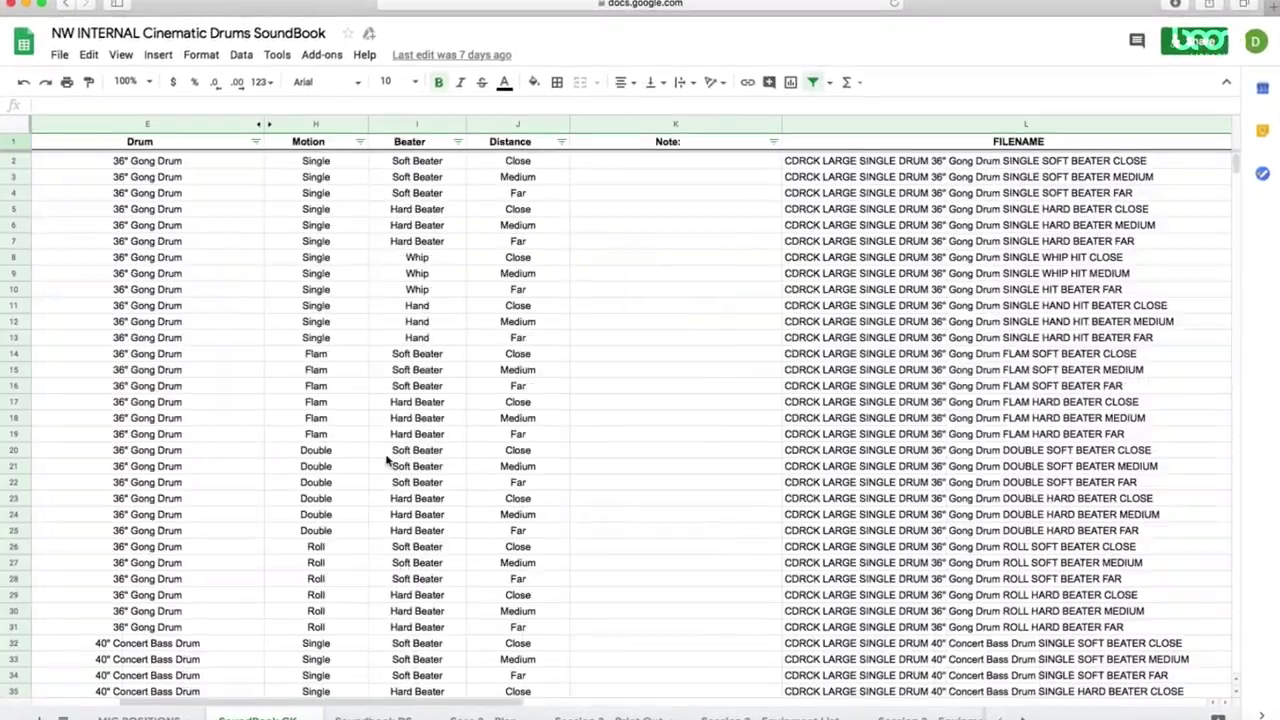
{"action": "scroll", "coordinate": [430, 480], "scroll_direction": "left", "scroll_amount": 10}
{"action": "scroll", "coordinate": [600, 430], "scroll_direction": "down", "scroll_amount": 10}
{"action": "scroll", "coordinate": [815, 386], "scroll_direction": "down", "scroll_amount": 20}
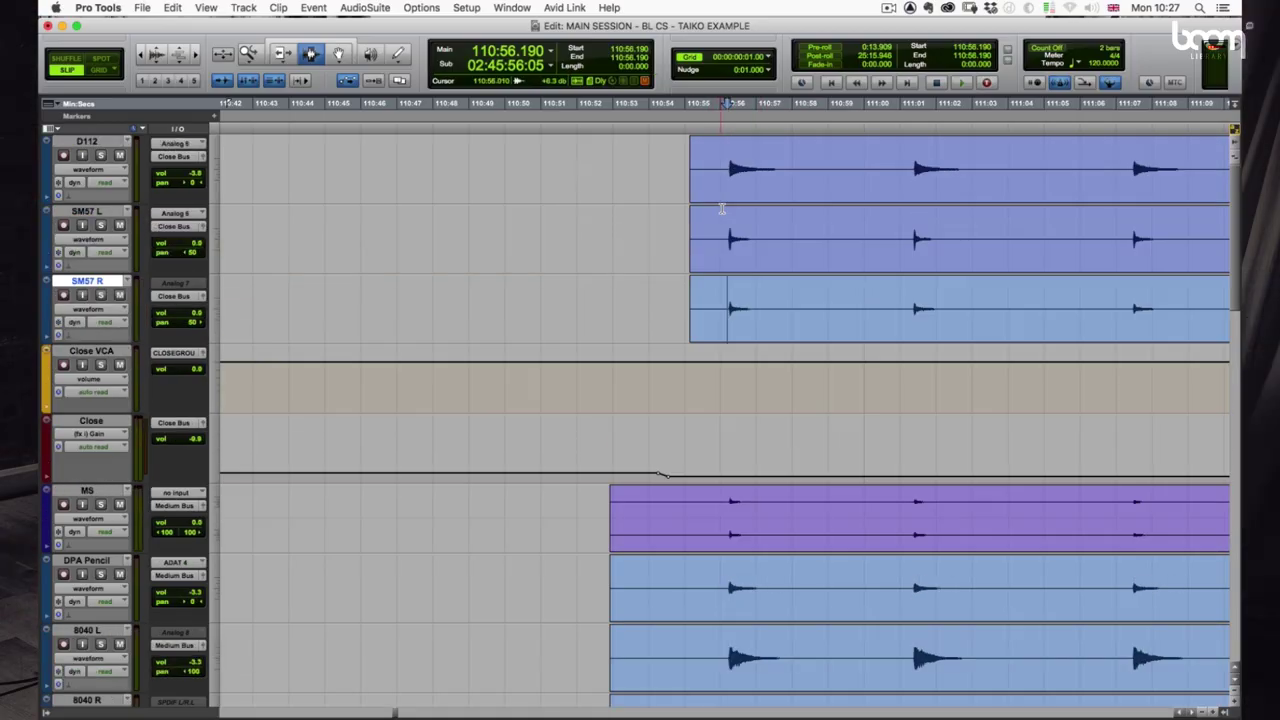
Browse the close, medium and far mic tracks and place the play point just before the D112 hit
{"action": "scroll", "coordinate": [910, 335], "scroll_direction": "down", "scroll_amount": 3}
{"action": "scroll", "coordinate": [890, 340], "scroll_direction": "up", "scroll_amount": 3}
{"action": "scroll", "coordinate": [719, 262], "scroll_direction": "down", "scroll_amount": 5}
{"action": "scroll", "coordinate": [878, 337], "scroll_direction": "up", "scroll_amount": 5}
{"action": "scroll", "coordinate": [834, 220], "scroll_direction": "right", "scroll_amount": 2}
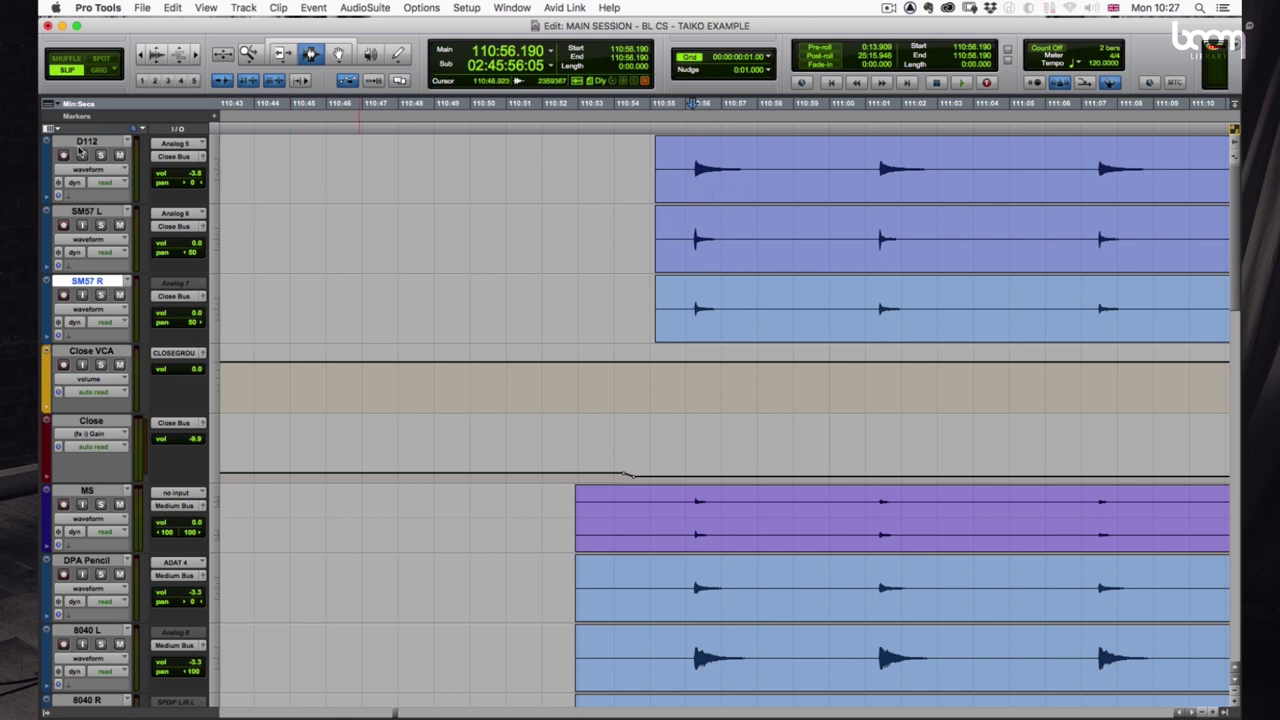
{"action": "left_click", "coordinate": [684, 165]}
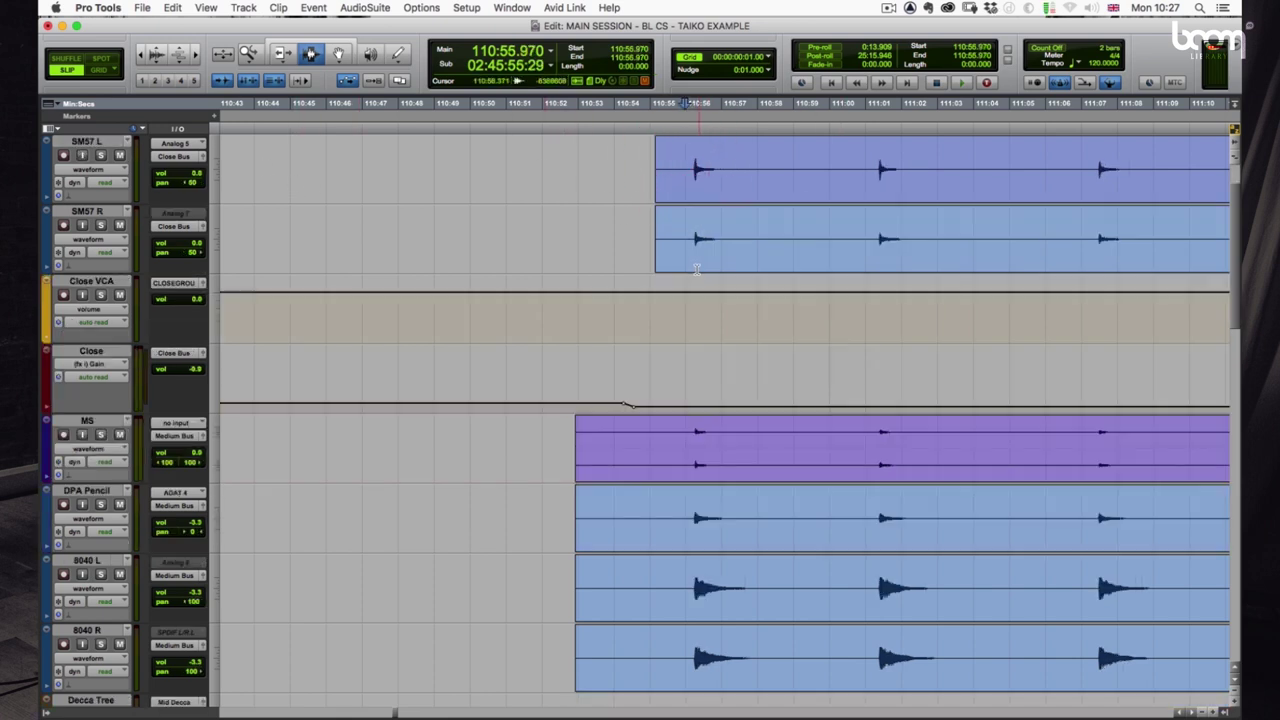
{"action": "scroll", "coordinate": [563, 335], "scroll_direction": "down", "scroll_amount": 3}
{"action": "scroll", "coordinate": [563, 335], "scroll_direction": "down", "scroll_amount": 8}
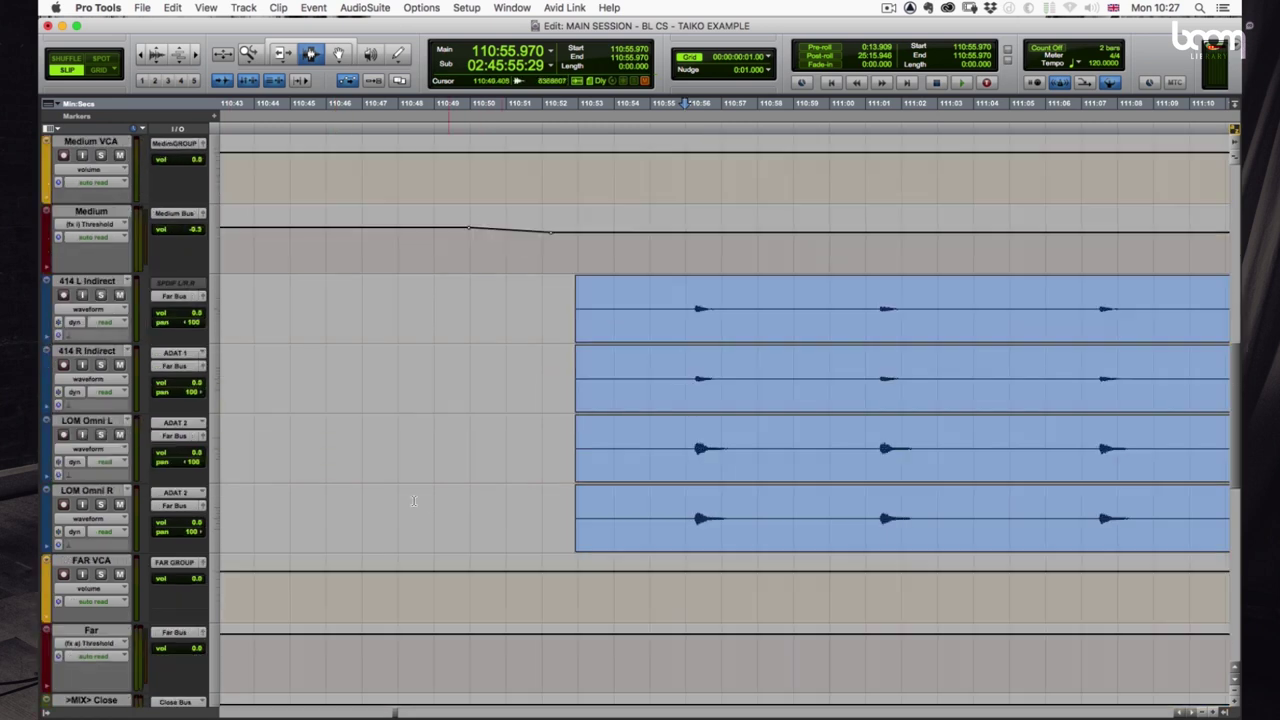
{"action": "scroll", "coordinate": [640, 443], "scroll_direction": "up", "scroll_amount": 6}
{"action": "scroll", "coordinate": [609, 448], "scroll_direction": "up", "scroll_amount": 5}
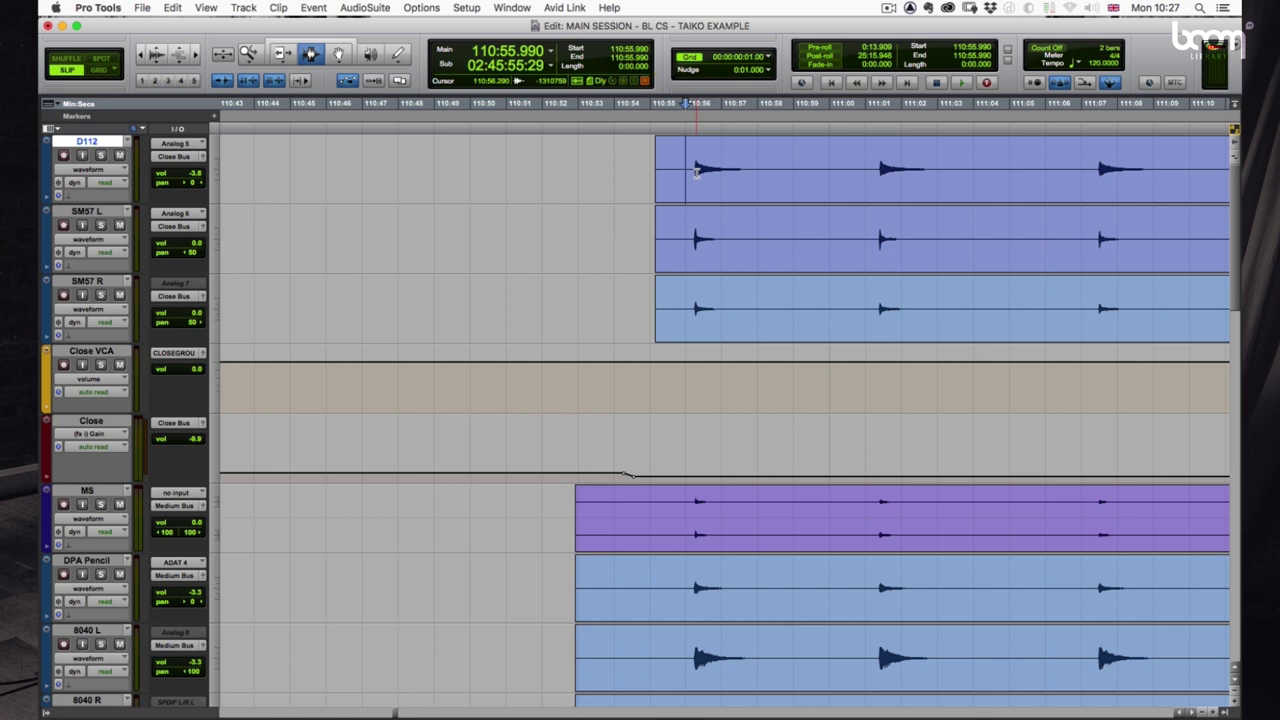
Solo and play the D112, SM57 L and SM57 R close mics one at a time
{"action": "key", "text": "shift+s"}
{"action": "key", "text": "space"}
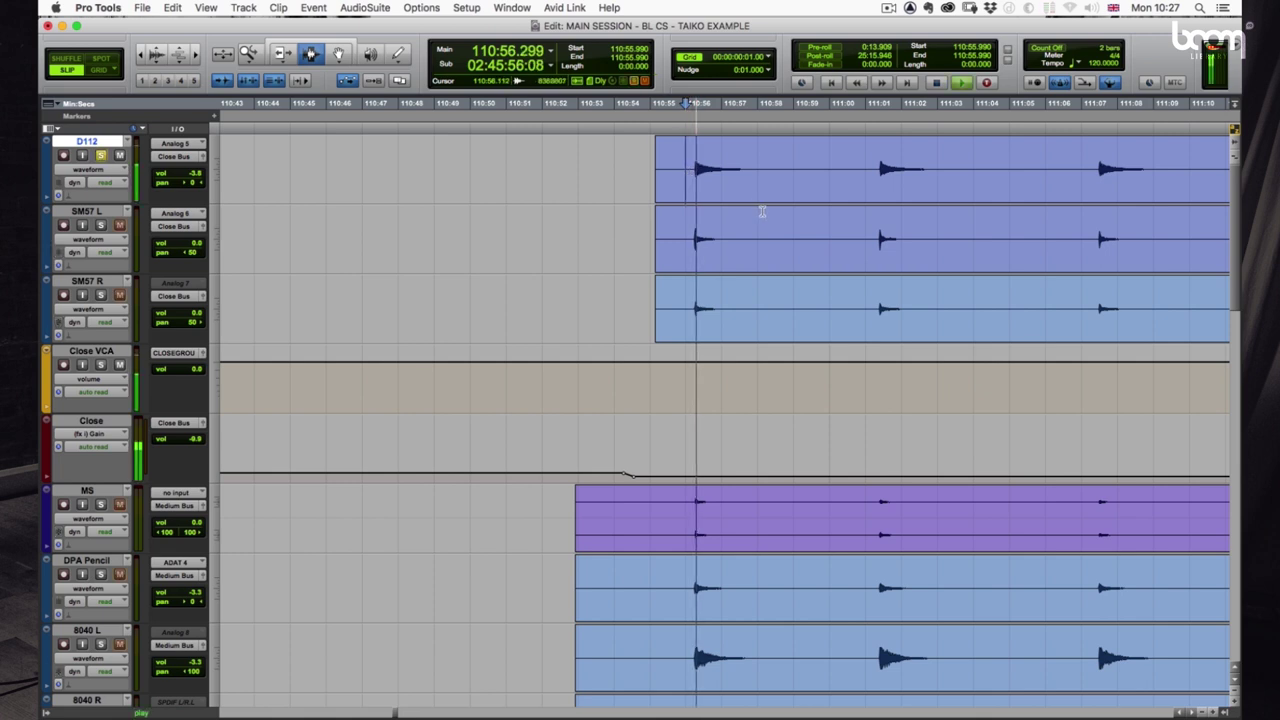
{"action": "key", "text": "space"}
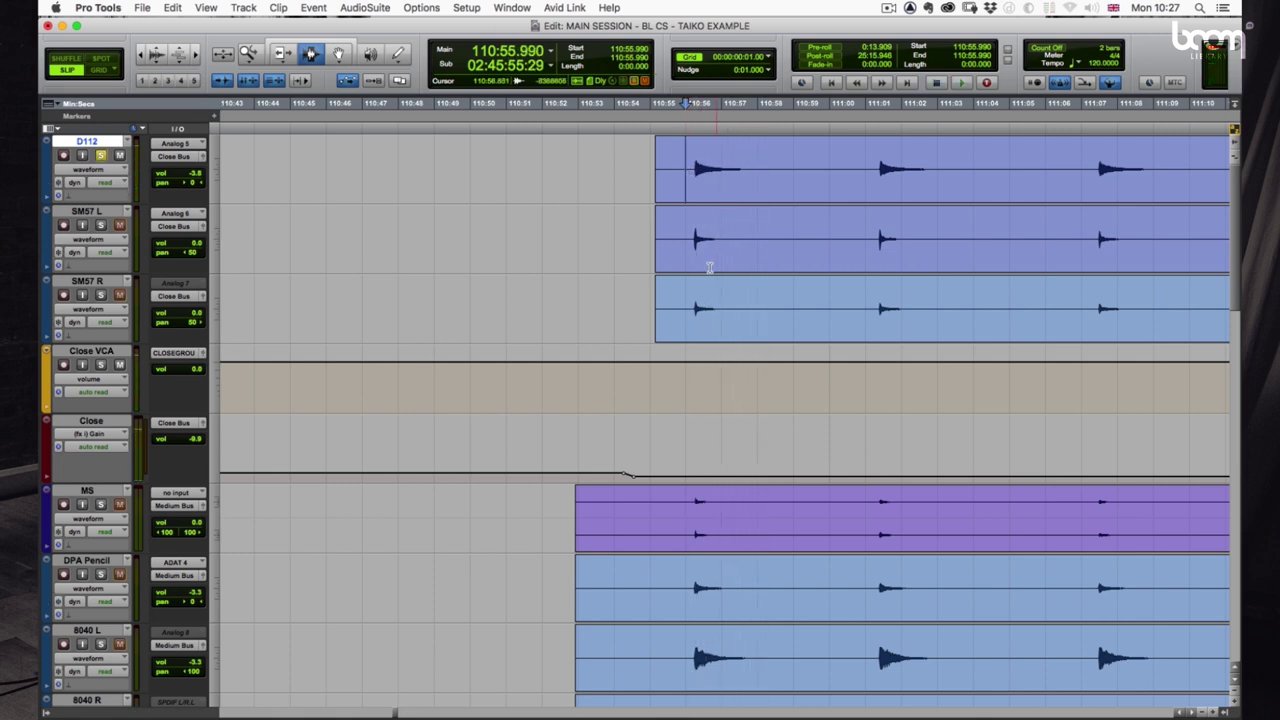
{"action": "left_click", "coordinate": [682, 238]}
{"action": "key", "text": "shift+s"}
{"action": "key", "text": "space"}
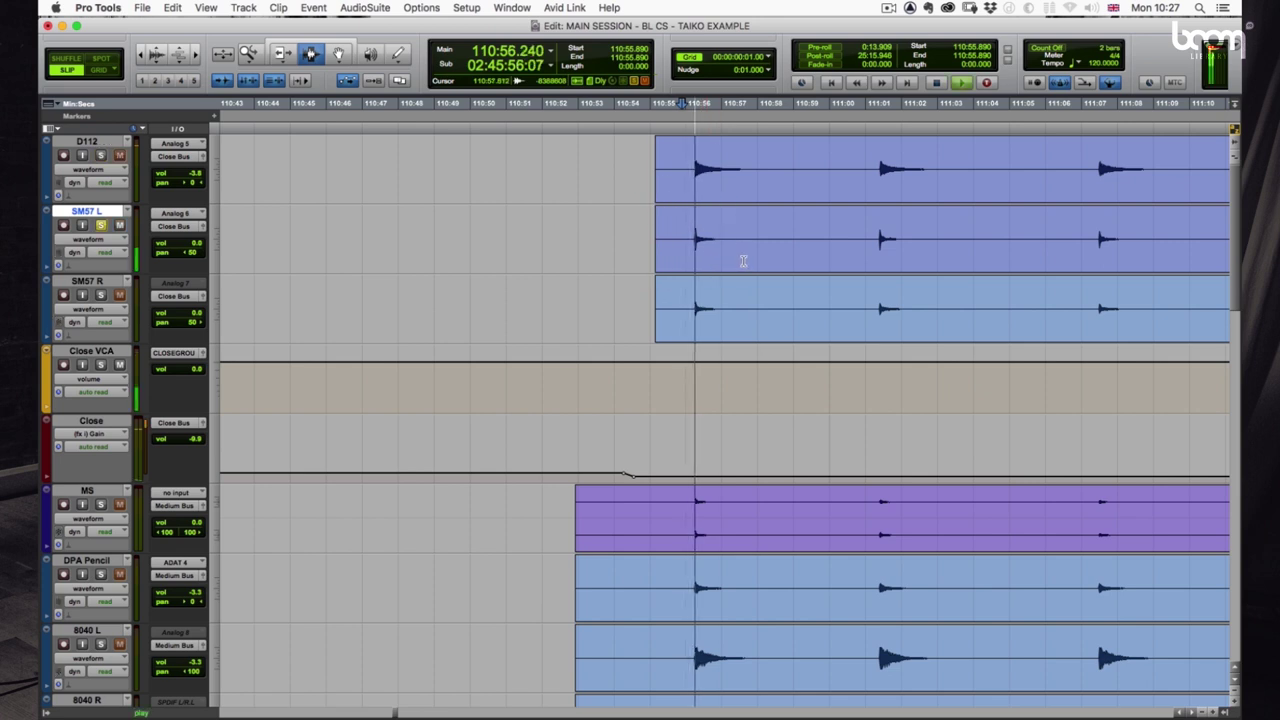
{"action": "left_click", "coordinate": [686, 302]}
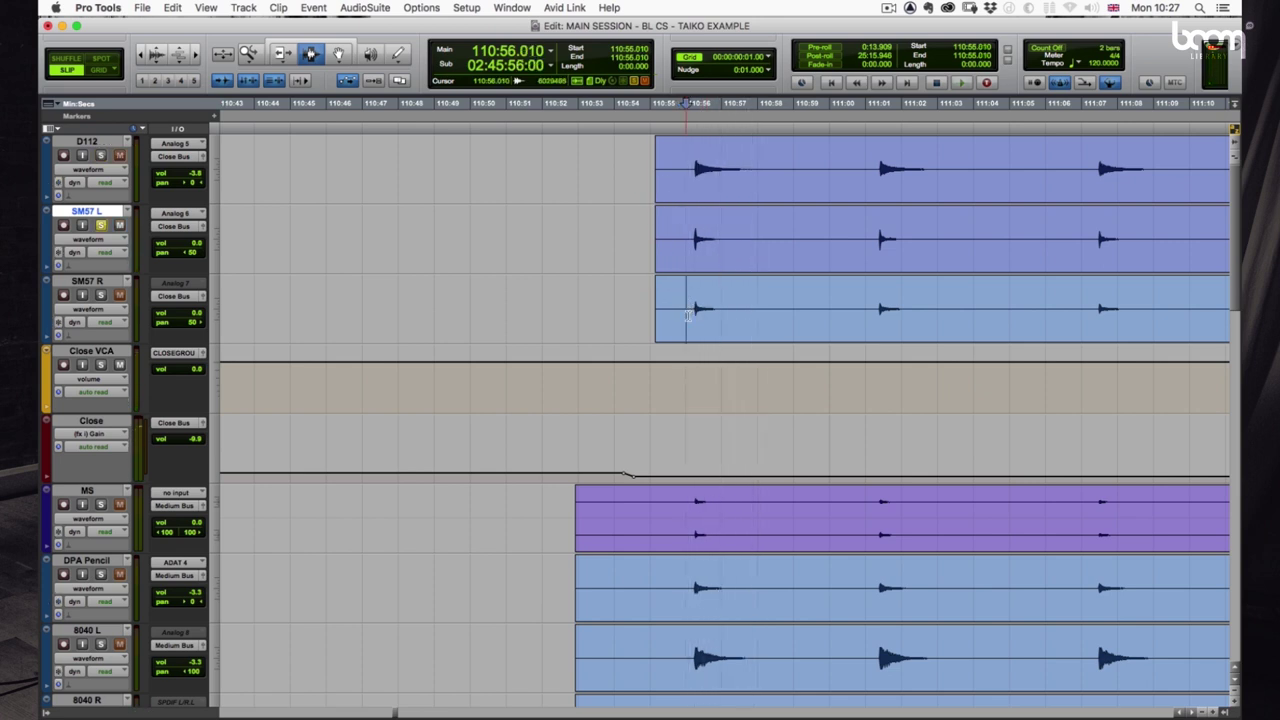
{"action": "key", "text": "space"}
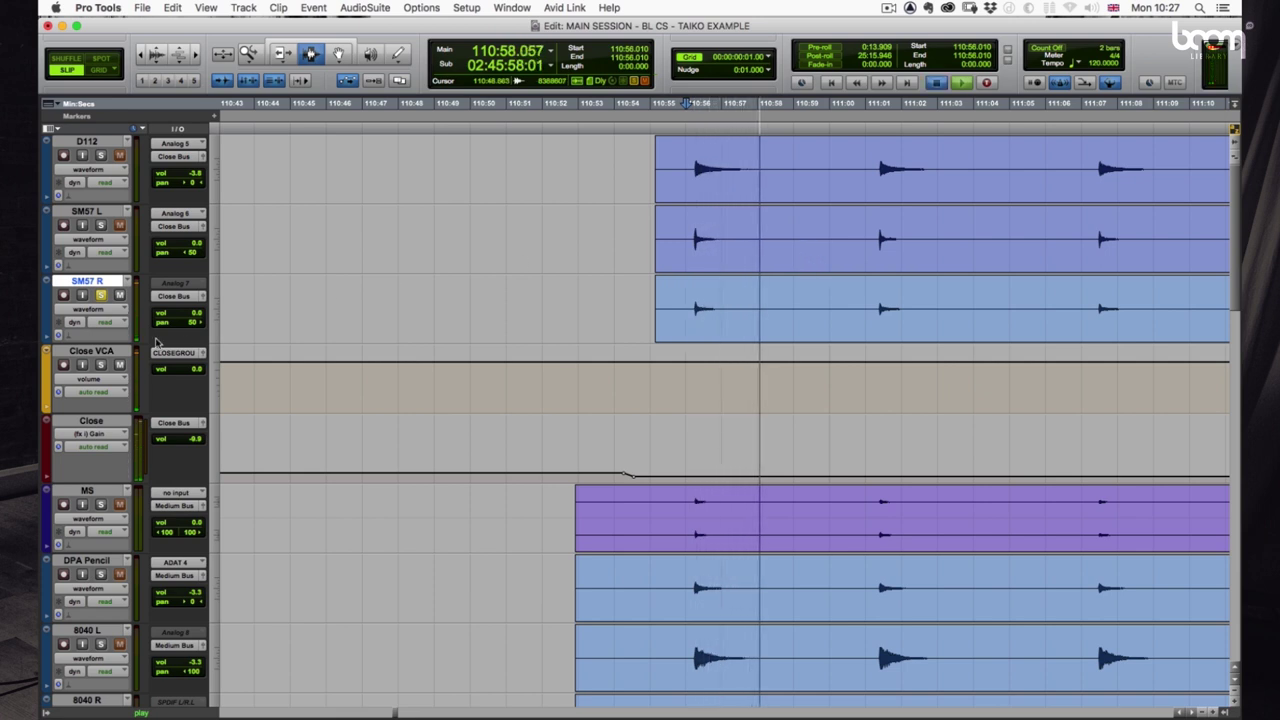
{"action": "key", "text": "space"}
Solo the Close VCA and play all close mics together
{"action": "left_click", "coordinate": [102, 365]}
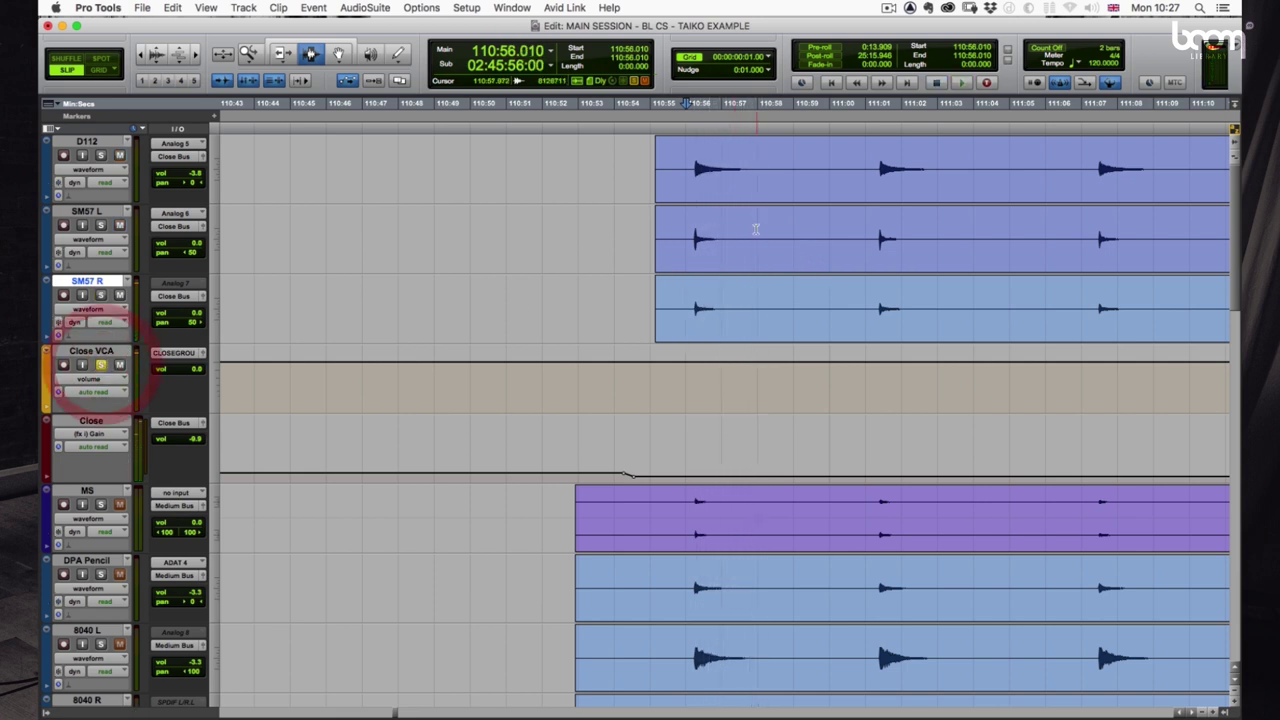
{"action": "key", "text": "space"}
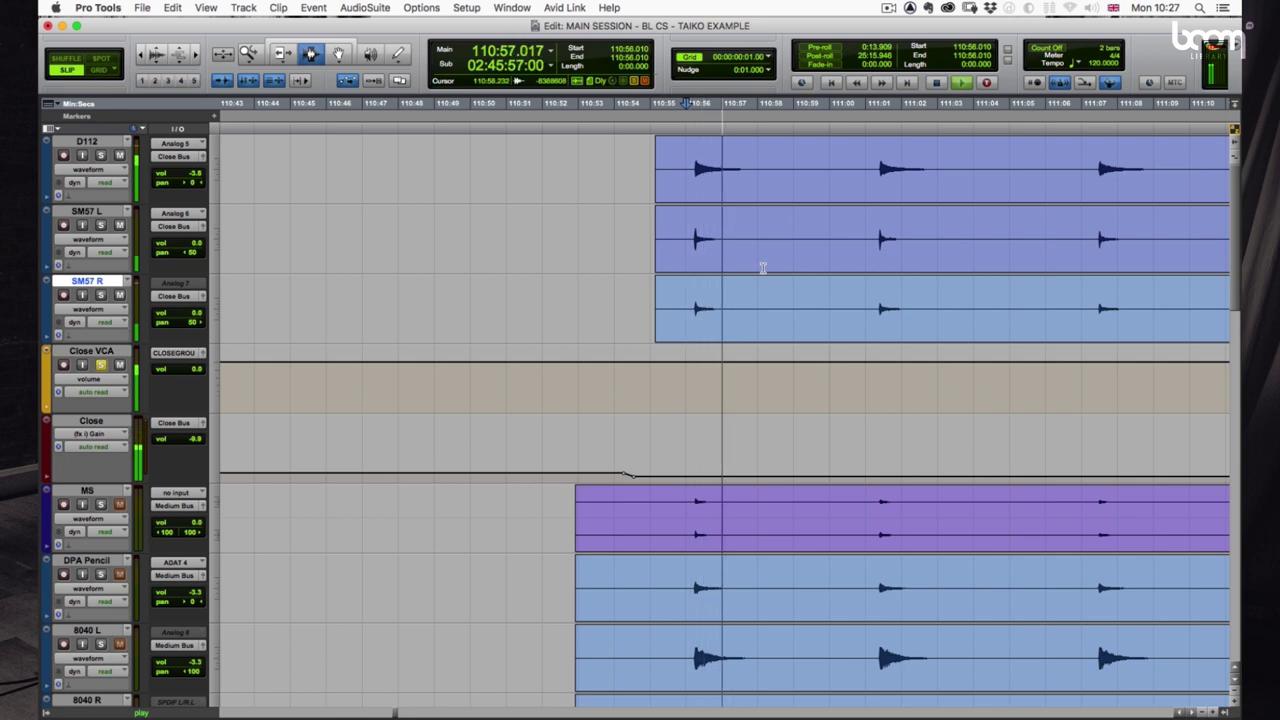
{"action": "key", "text": "space"}
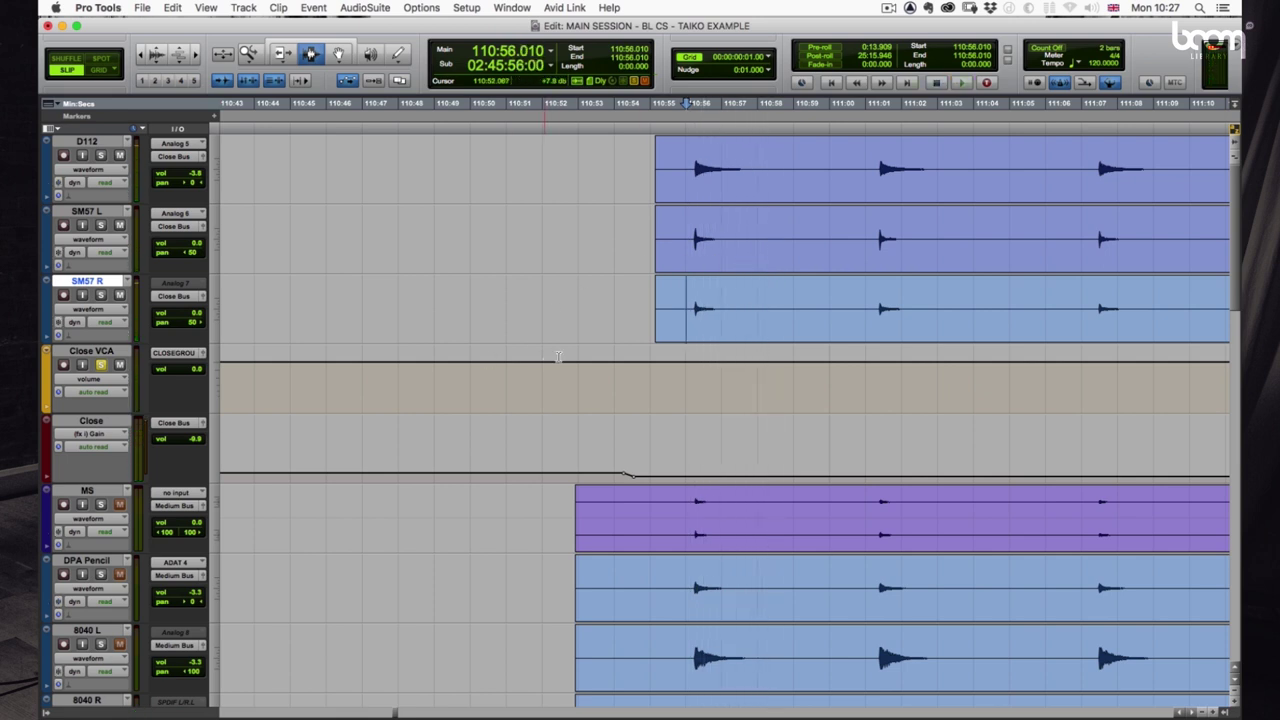
{"action": "scroll", "coordinate": [720, 300], "scroll_direction": "down", "scroll_amount": 5}
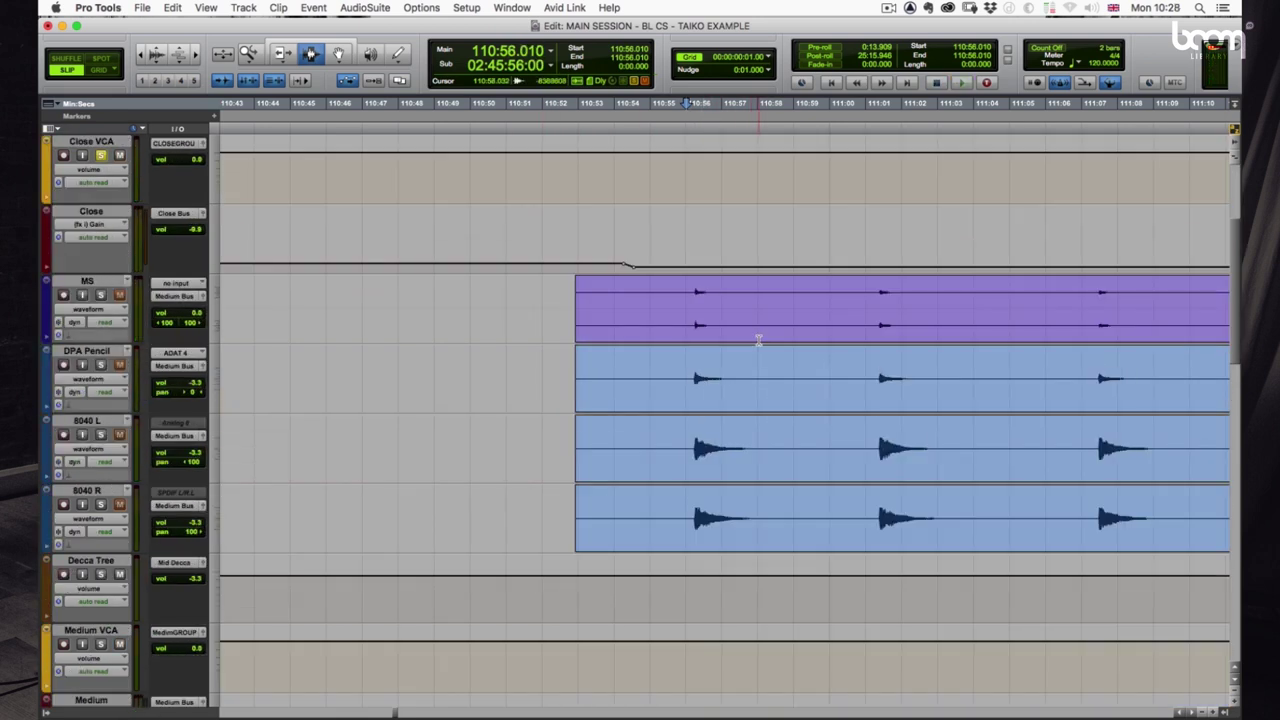
{"action": "scroll", "coordinate": [846, 345], "scroll_direction": "up", "scroll_amount": 3}
{"action": "scroll", "coordinate": [838, 342], "scroll_direction": "down", "scroll_amount": 3}
{"action": "scroll", "coordinate": [269, 530], "scroll_direction": "down", "scroll_amount": 1}
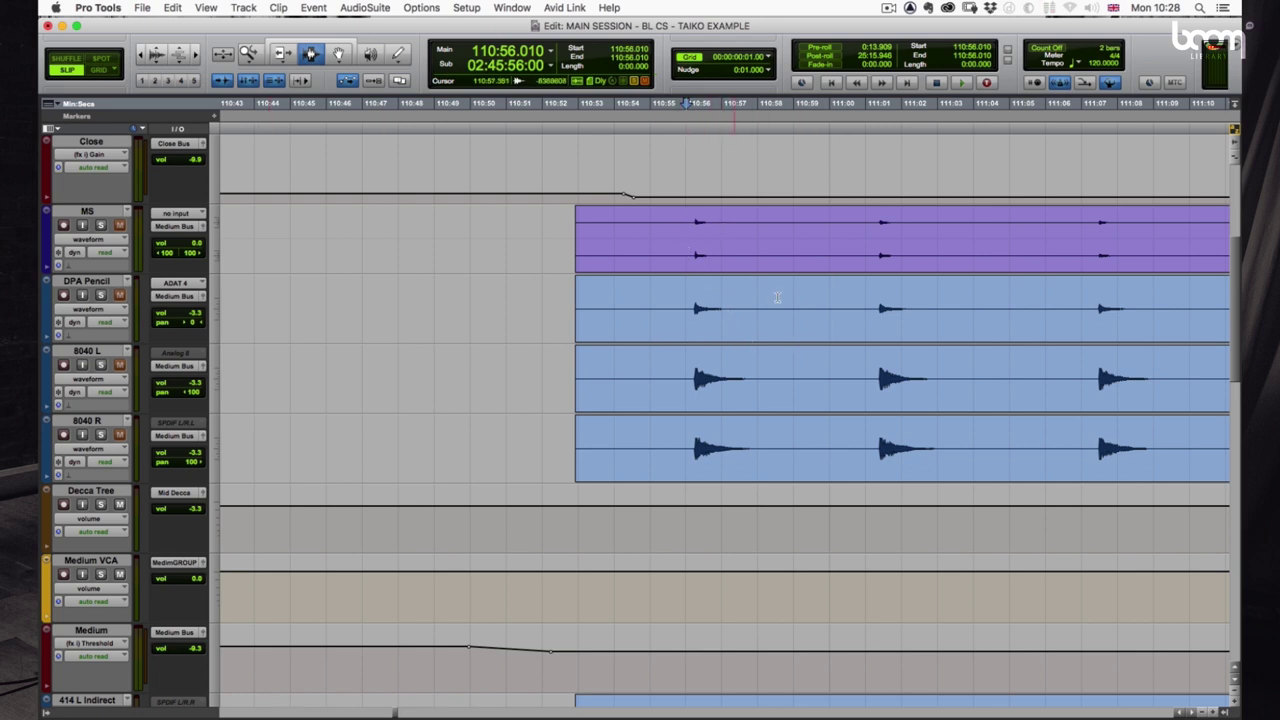
Solo and play the MS track, then the DPA Pencil track
{"action": "left_click", "coordinate": [98, 285]}
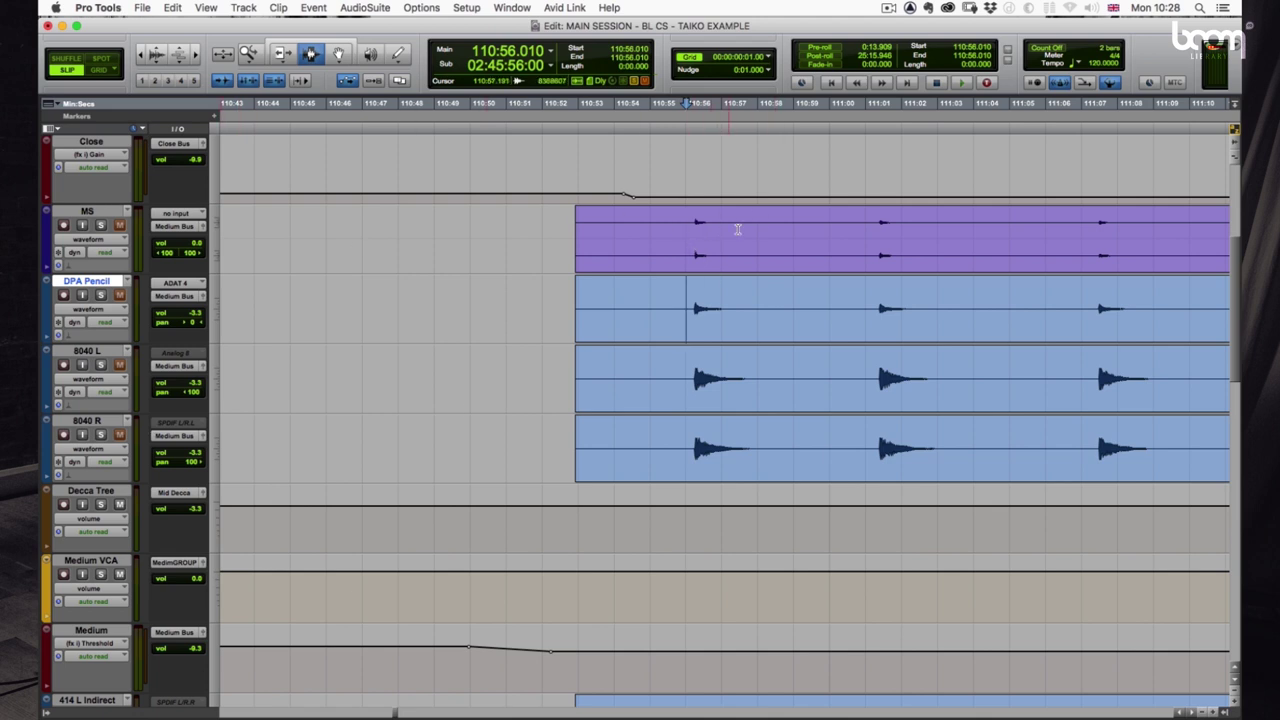
{"action": "left_click", "coordinate": [687, 232]}
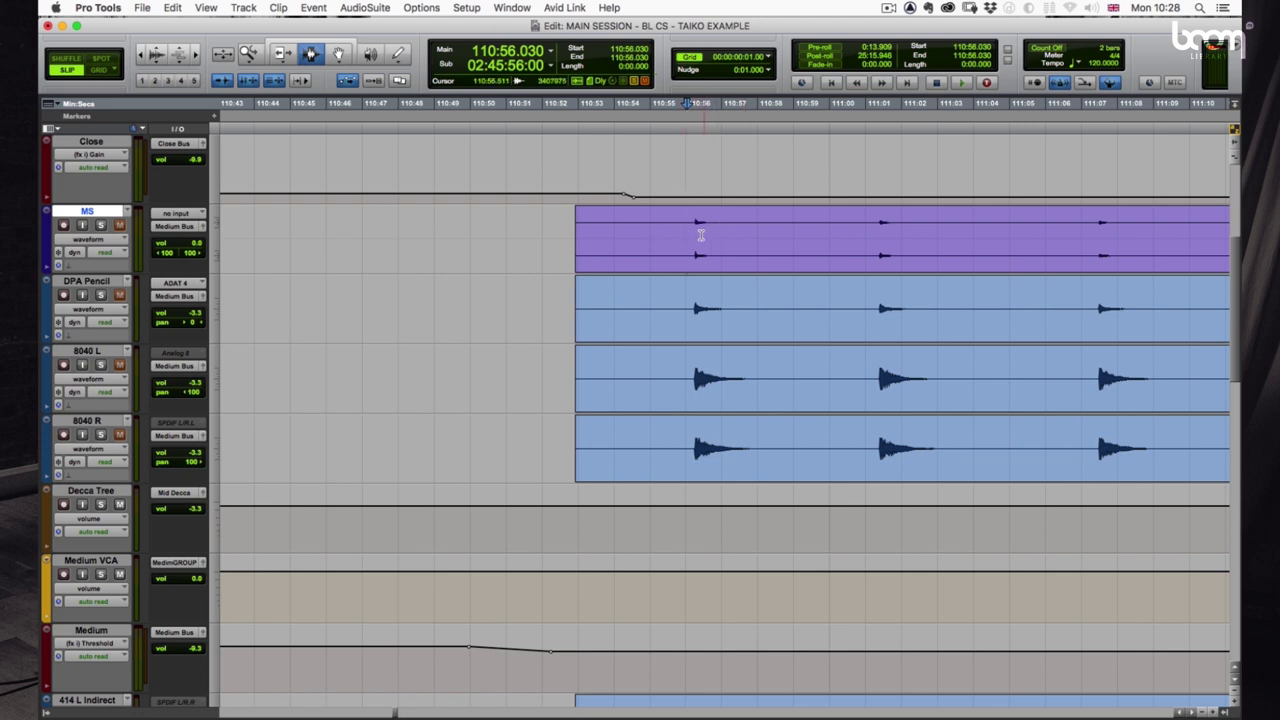
{"action": "left_click", "coordinate": [679, 237]}
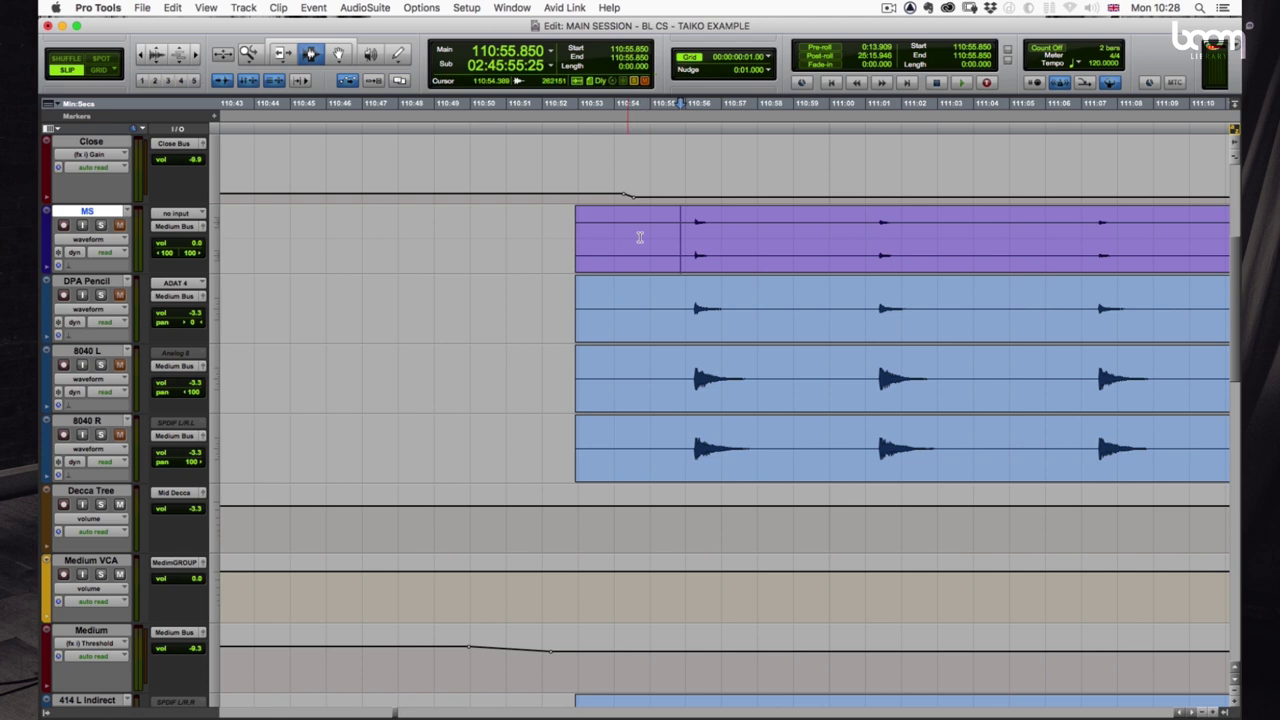
{"action": "key", "text": "shift+s"}
{"action": "key", "text": "space"}
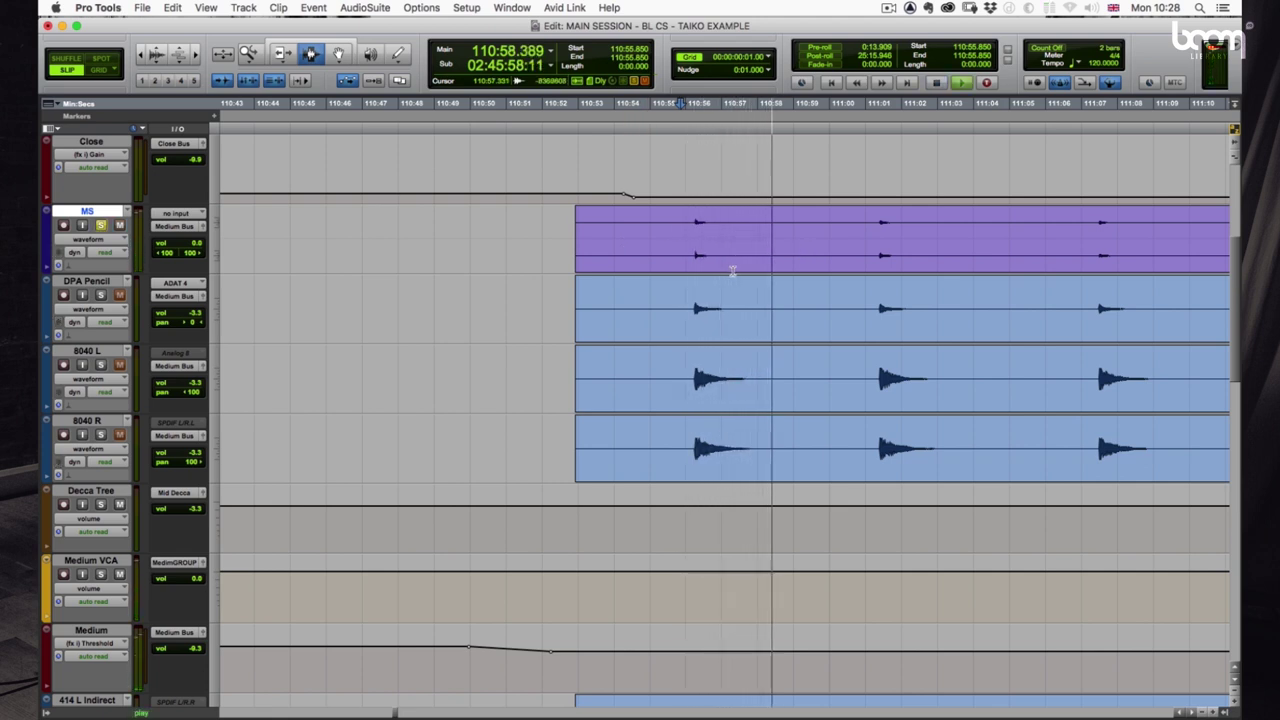
{"action": "key", "text": "space"}
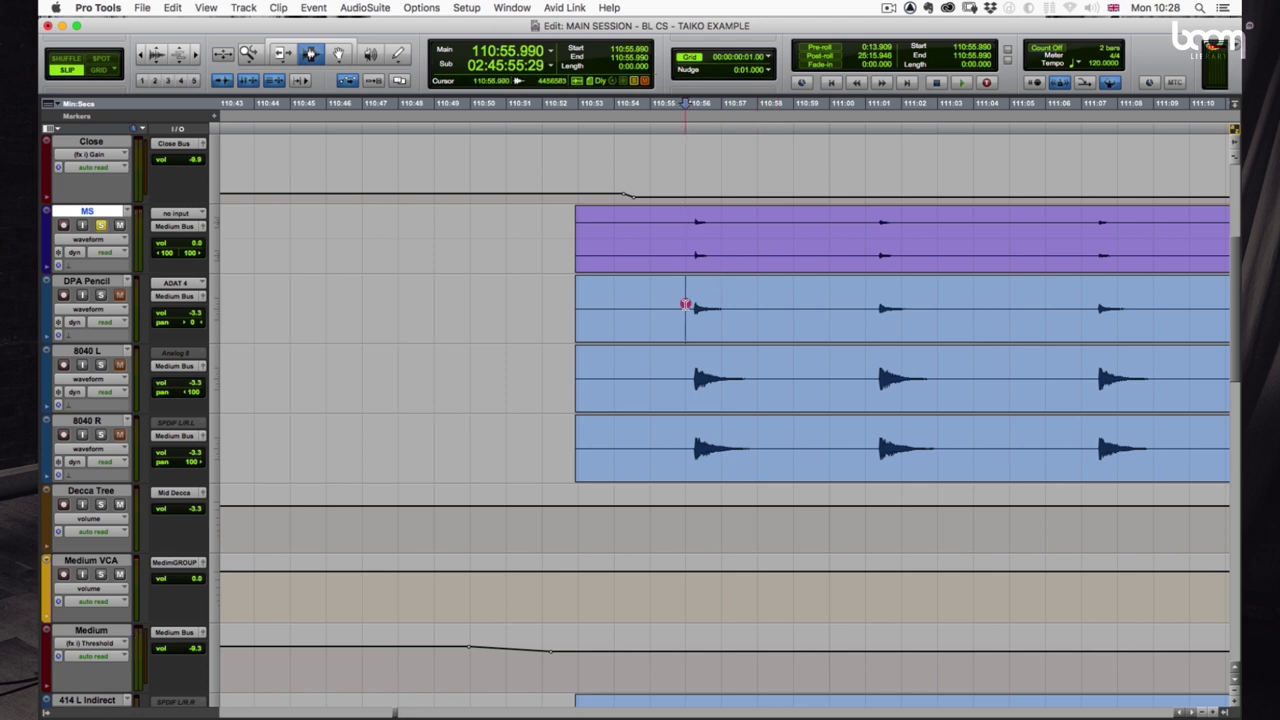
{"action": "left_click", "coordinate": [685, 304]}
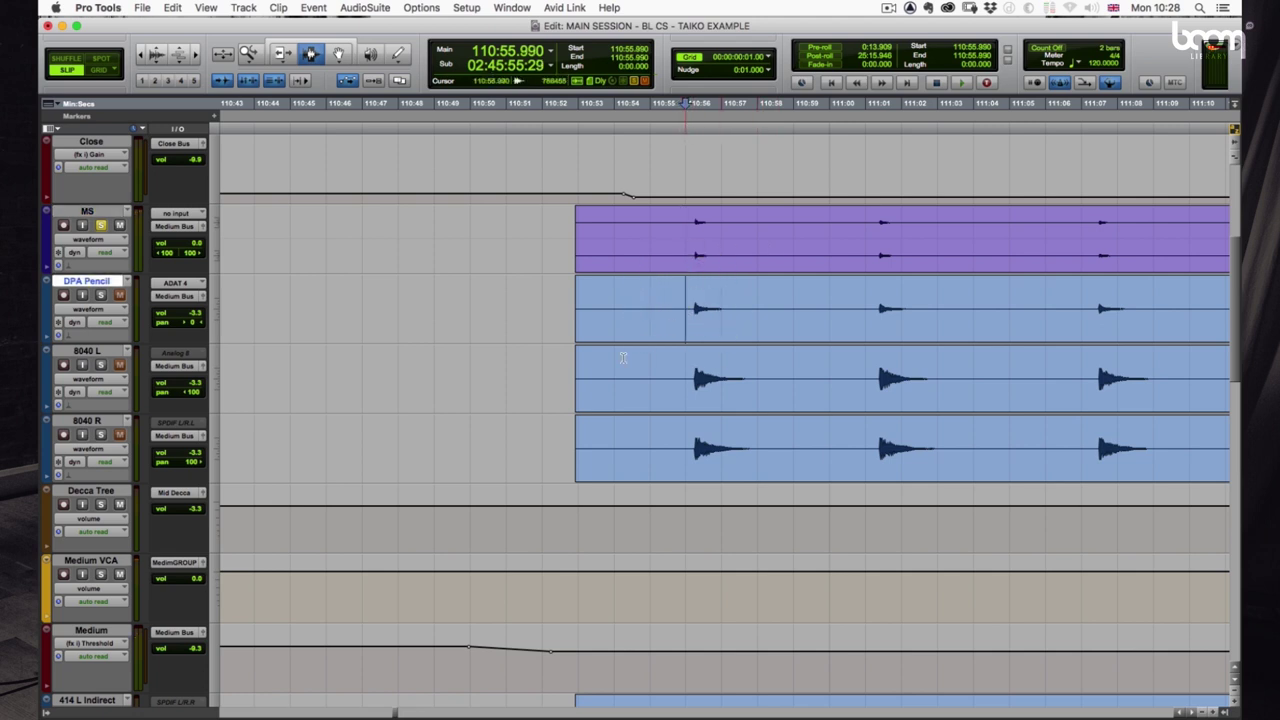
{"action": "key", "text": "shift+s"}
{"action": "key", "text": "space"}
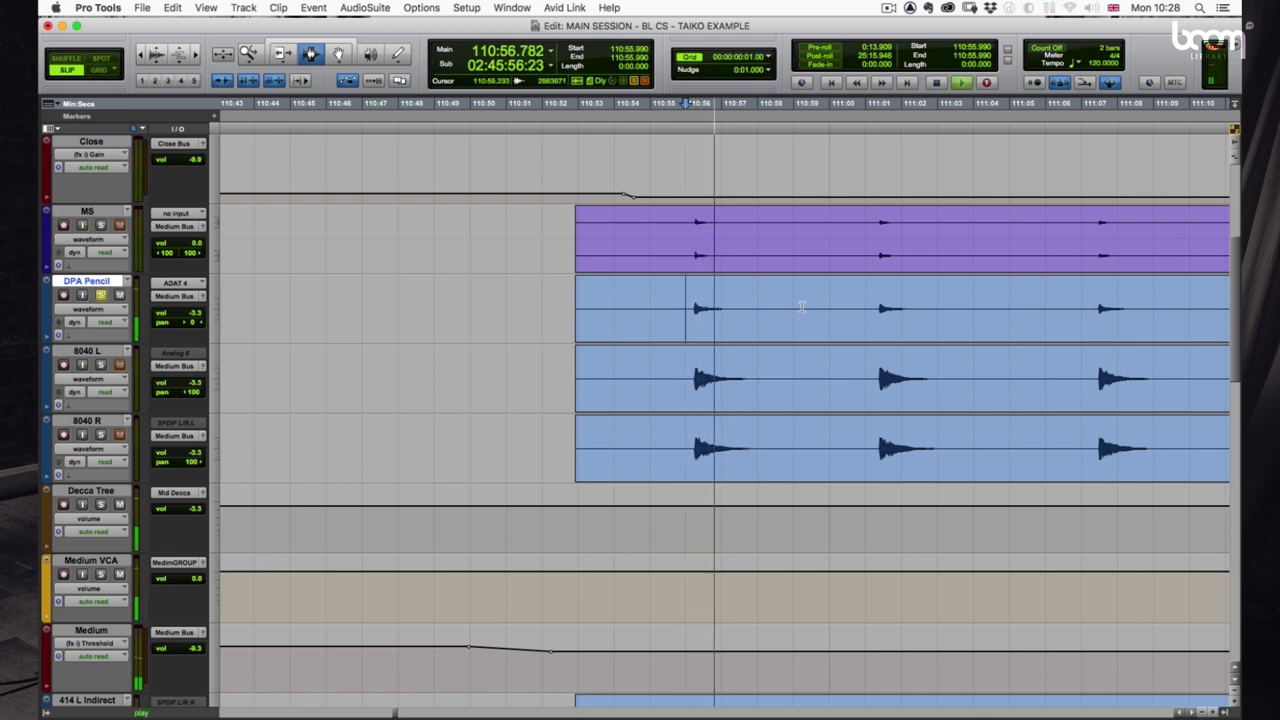
{"action": "key", "text": "space"}
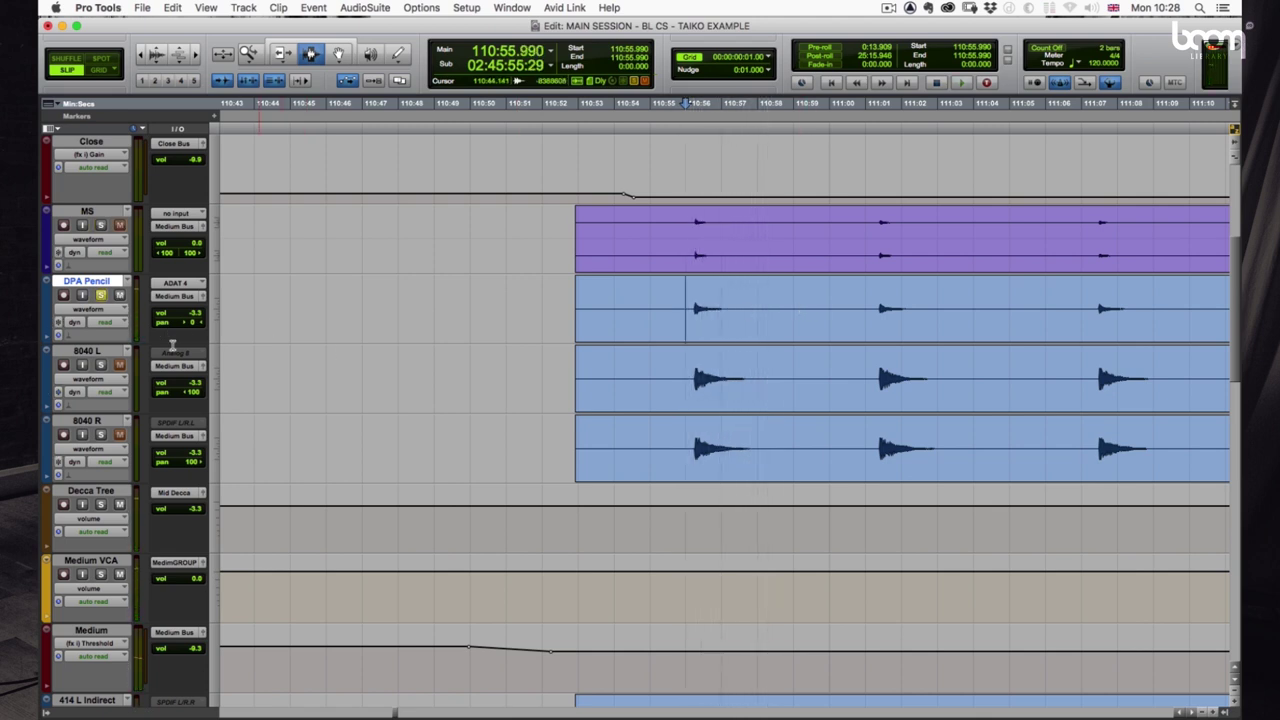
Solo both 8040 L and 8040 R and play the pair together
{"action": "left_click", "coordinate": [100, 366]}
{"action": "left_click", "coordinate": [100, 434]}
{"action": "key", "text": "space"}
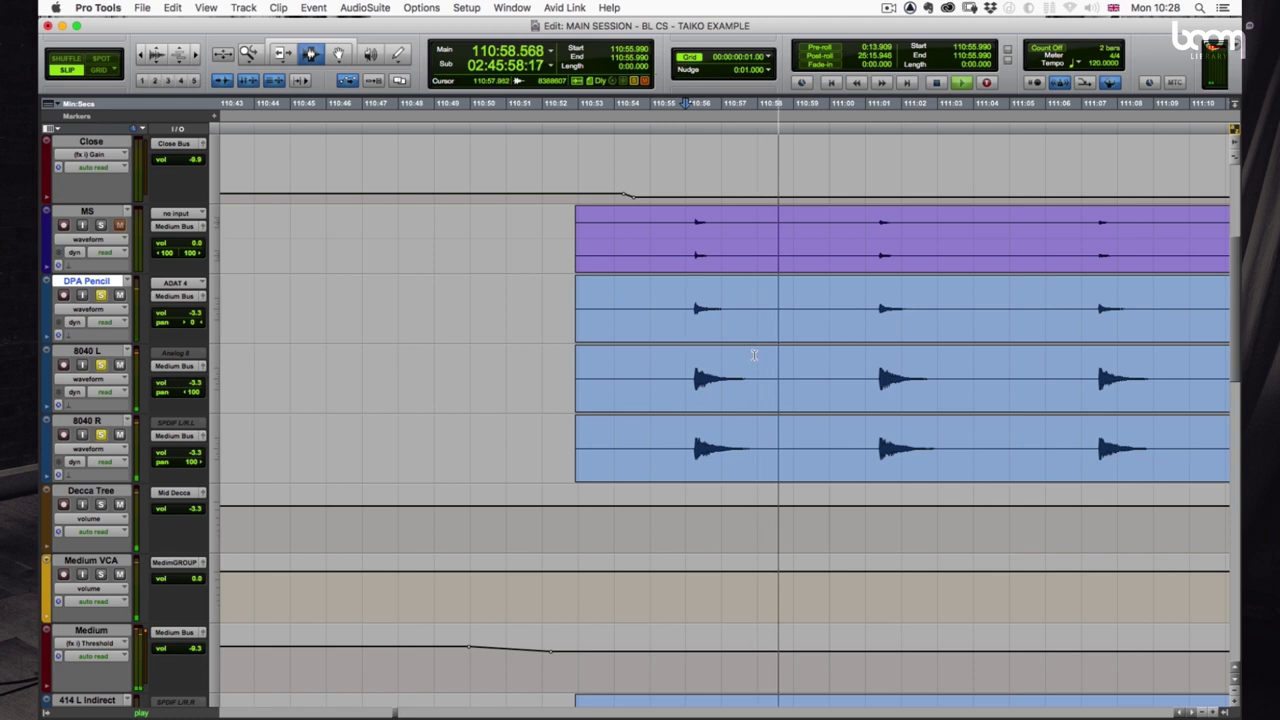
{"action": "key", "text": "space"}
{"action": "scroll", "coordinate": [600, 375], "scroll_direction": "down", "scroll_amount": 5}
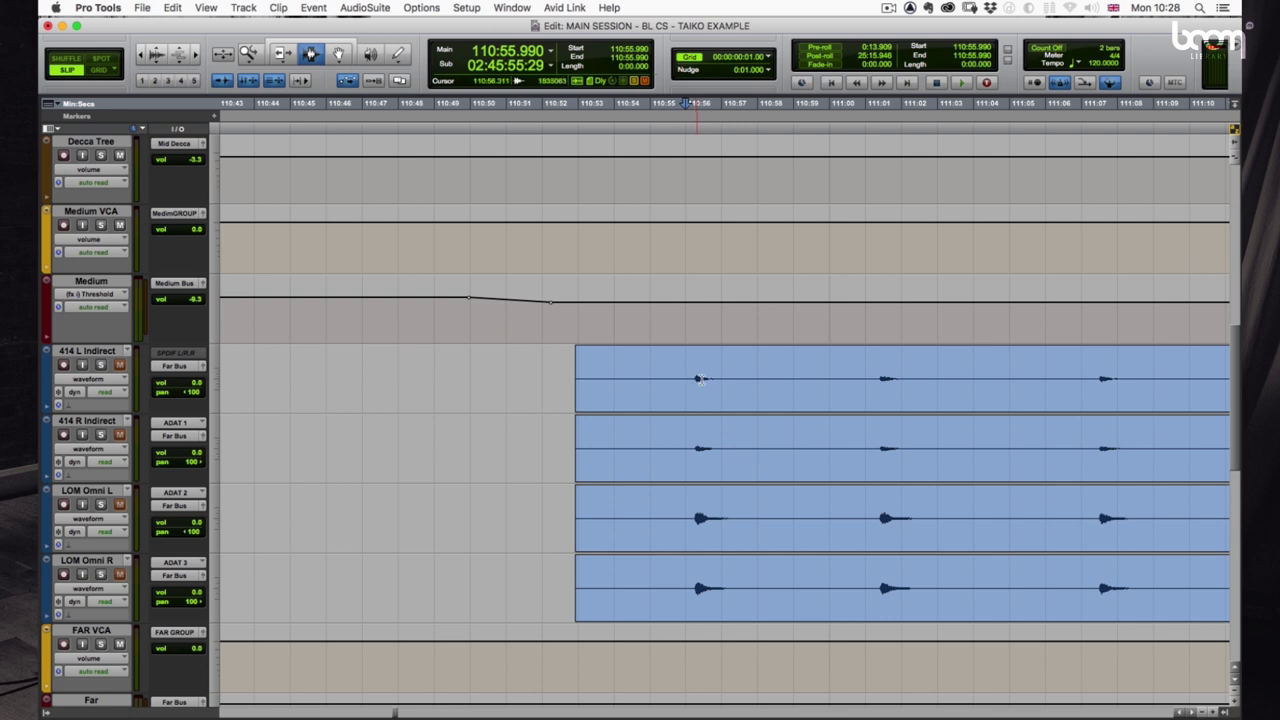
Solo 414 L Indirect, then the FAR VCA, and play from just before the far hits
{"action": "scroll", "coordinate": [720, 378], "scroll_direction": "down", "scroll_amount": 3}
{"action": "scroll", "coordinate": [760, 384], "scroll_direction": "up", "scroll_amount": 3}
{"action": "left_click", "coordinate": [100, 365]}
{"action": "scroll", "coordinate": [712, 527], "scroll_direction": "down", "scroll_amount": 1}
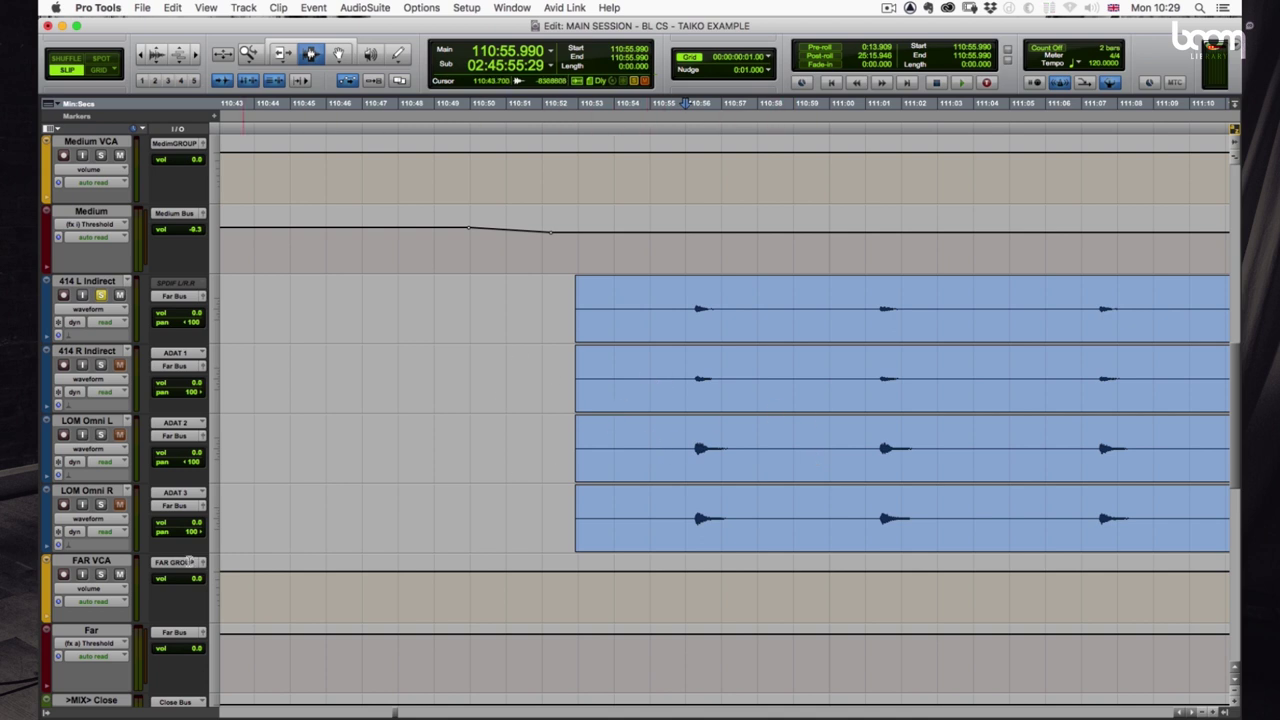
{"action": "left_click", "coordinate": [101, 574]}
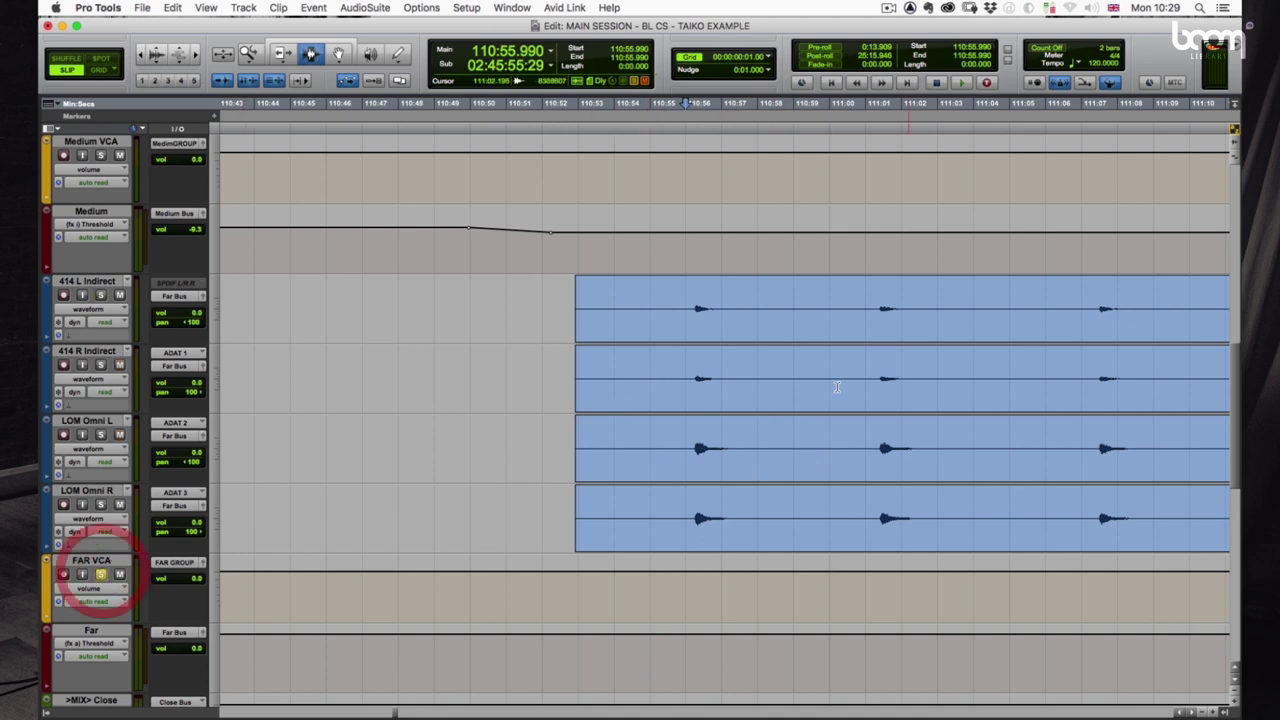
{"action": "left_click", "coordinate": [678, 378]}
{"action": "key", "text": "space"}
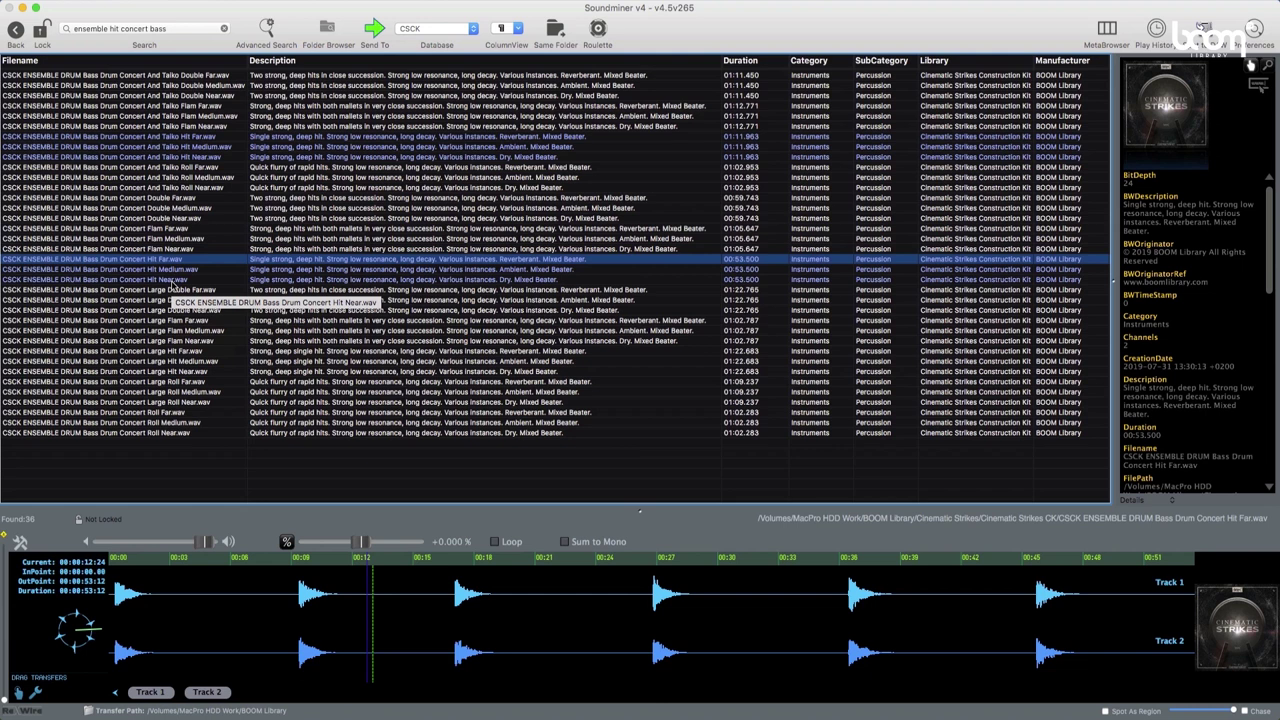
Audition the Bass Drum Concert Hit Near, Medium and Far files, skipping ahead to later hits
{"action": "left_click", "coordinate": [172, 280]}
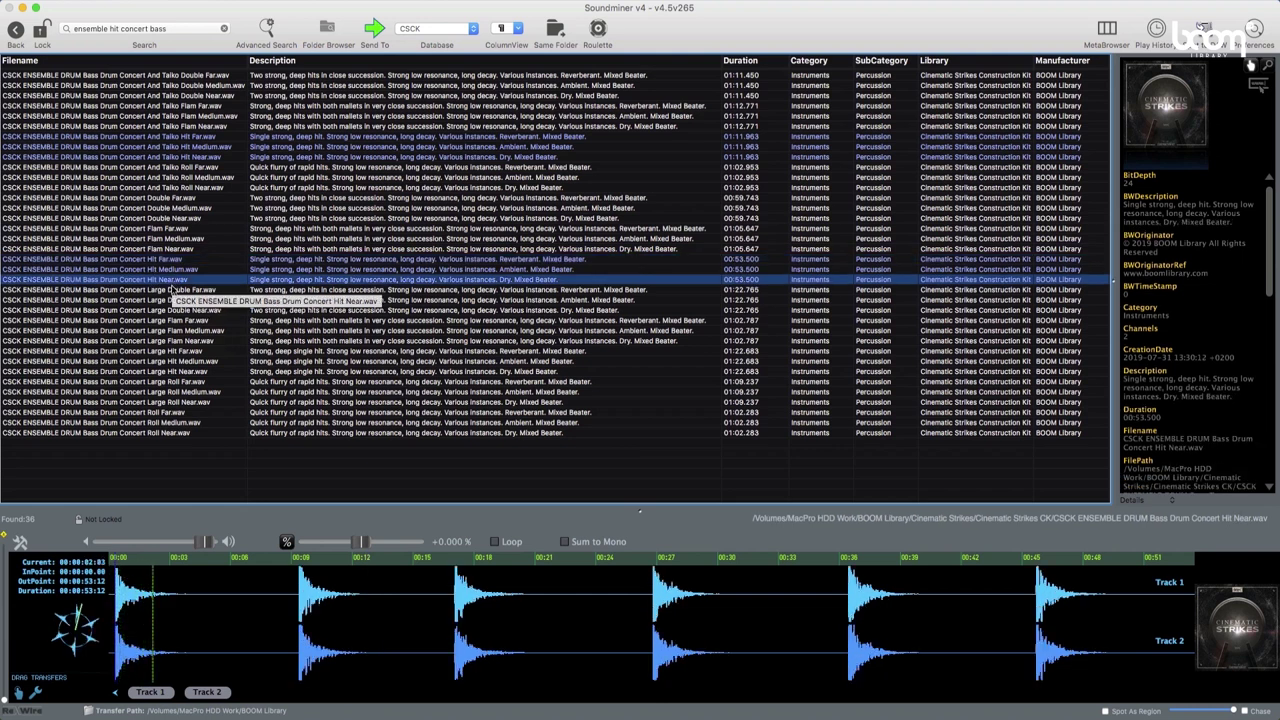
{"action": "left_click", "coordinate": [298, 608]}
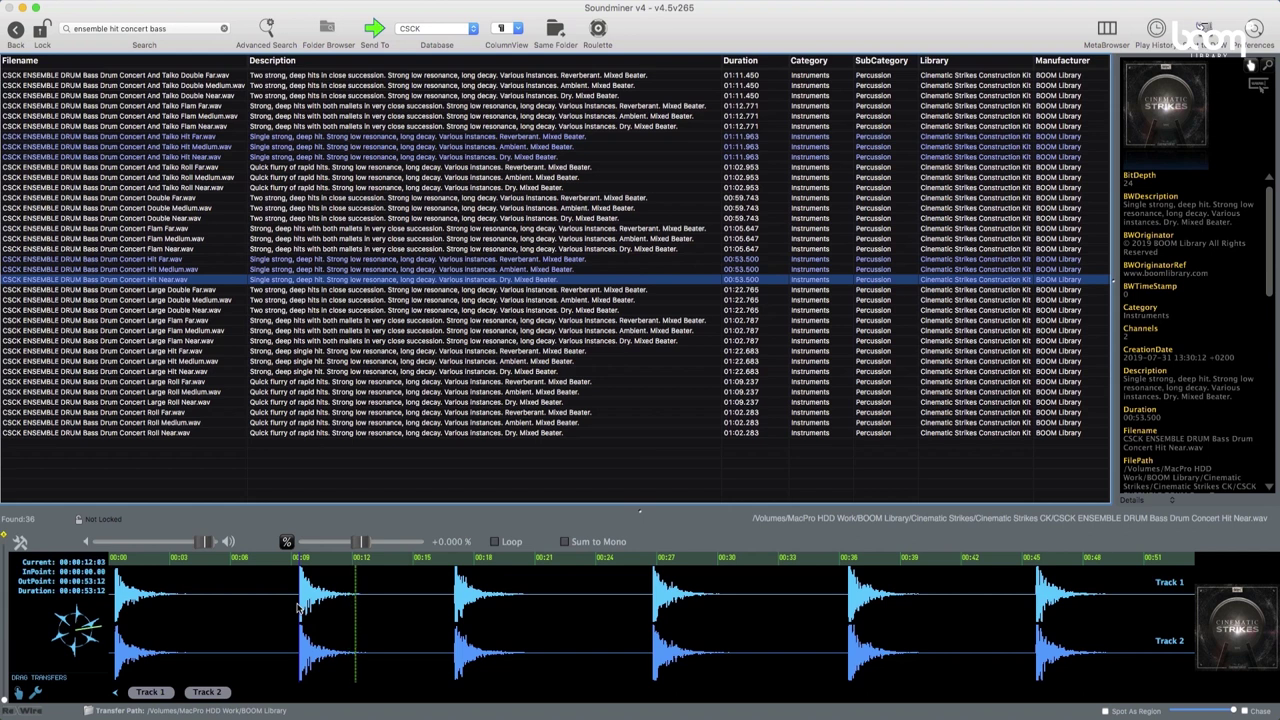
{"action": "left_click", "coordinate": [194, 271]}
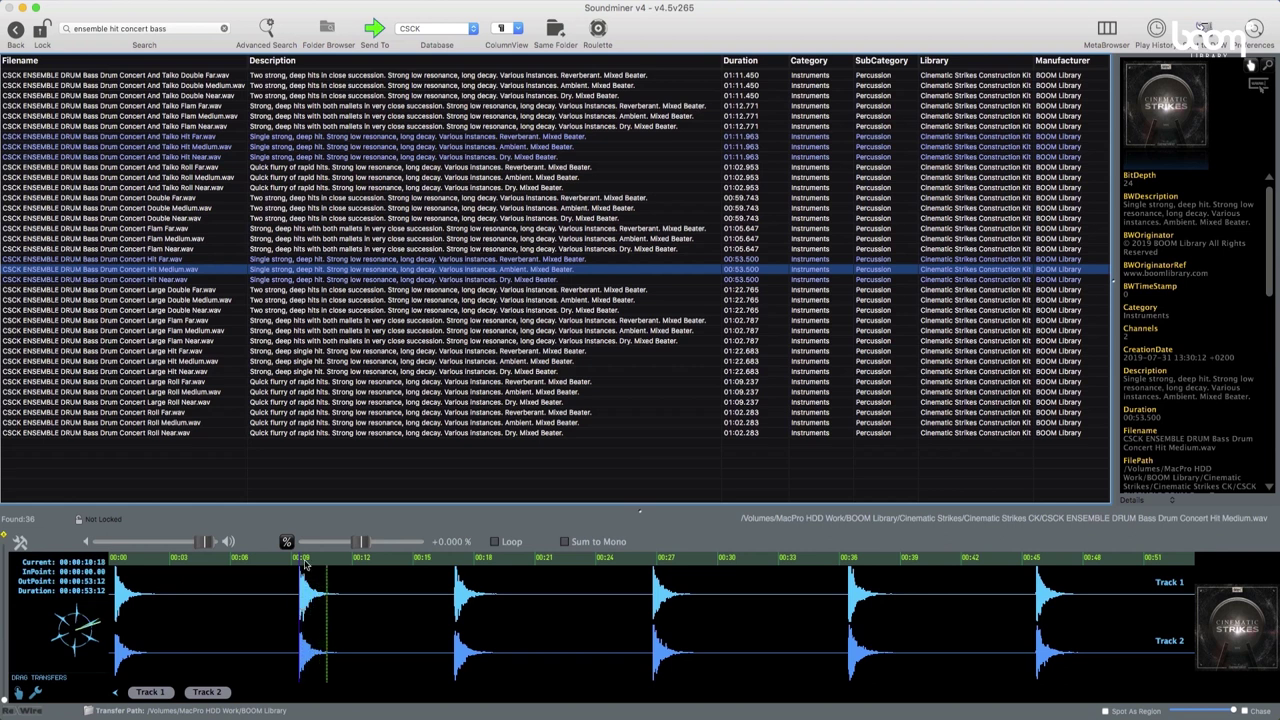
{"action": "left_click", "coordinate": [147, 260]}
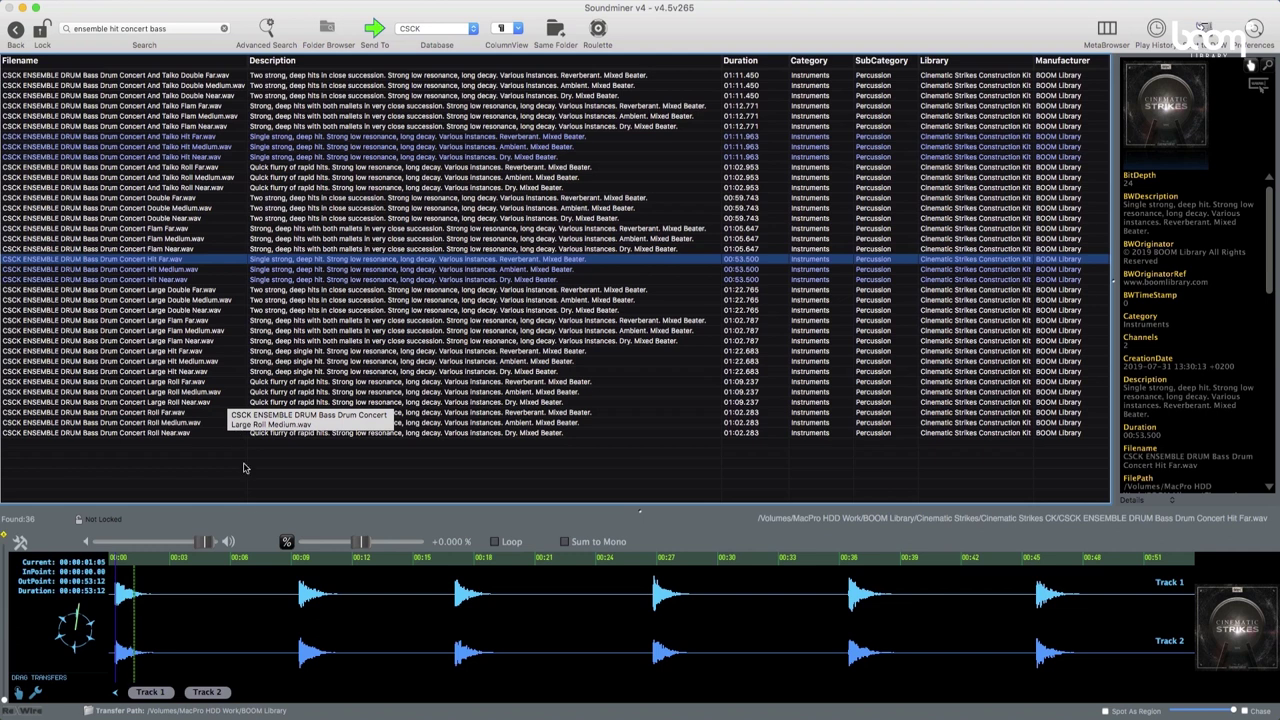
{"action": "left_click", "coordinate": [297, 627]}
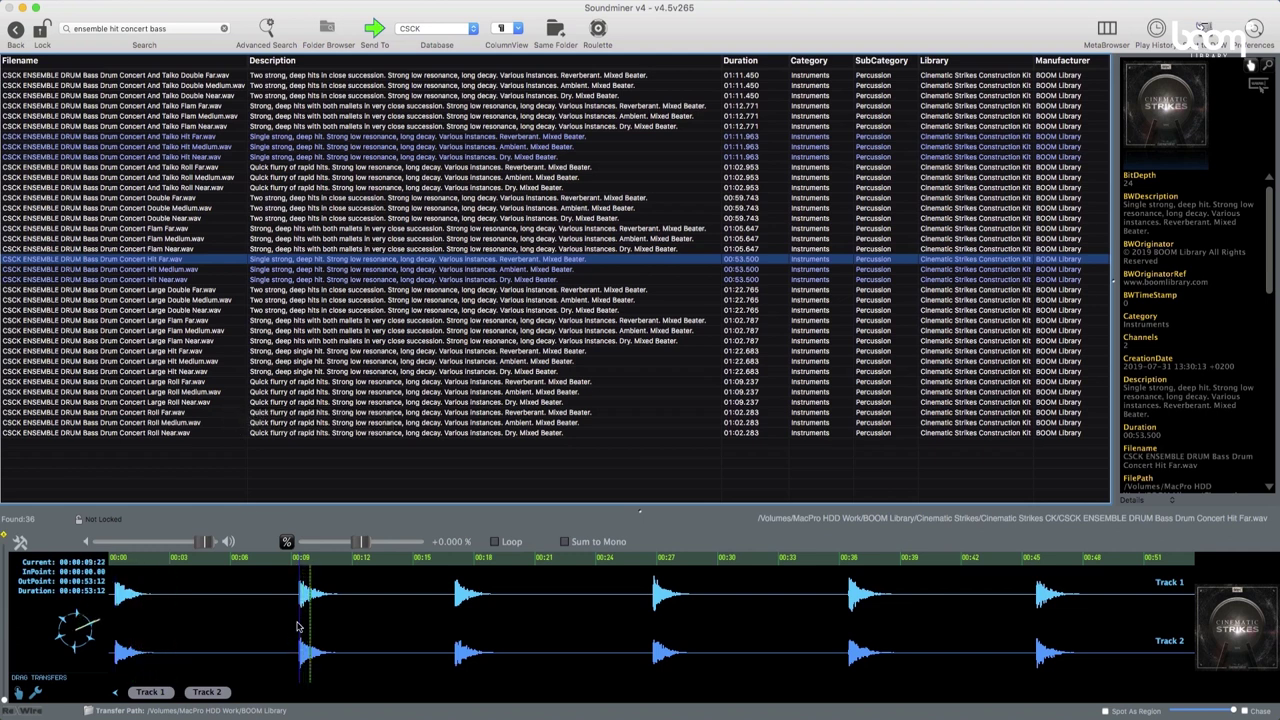
Audition the Concert And Taiko Hit Near, Medium and Far files, jumping to around 00:12
{"action": "left_click", "coordinate": [177, 157]}
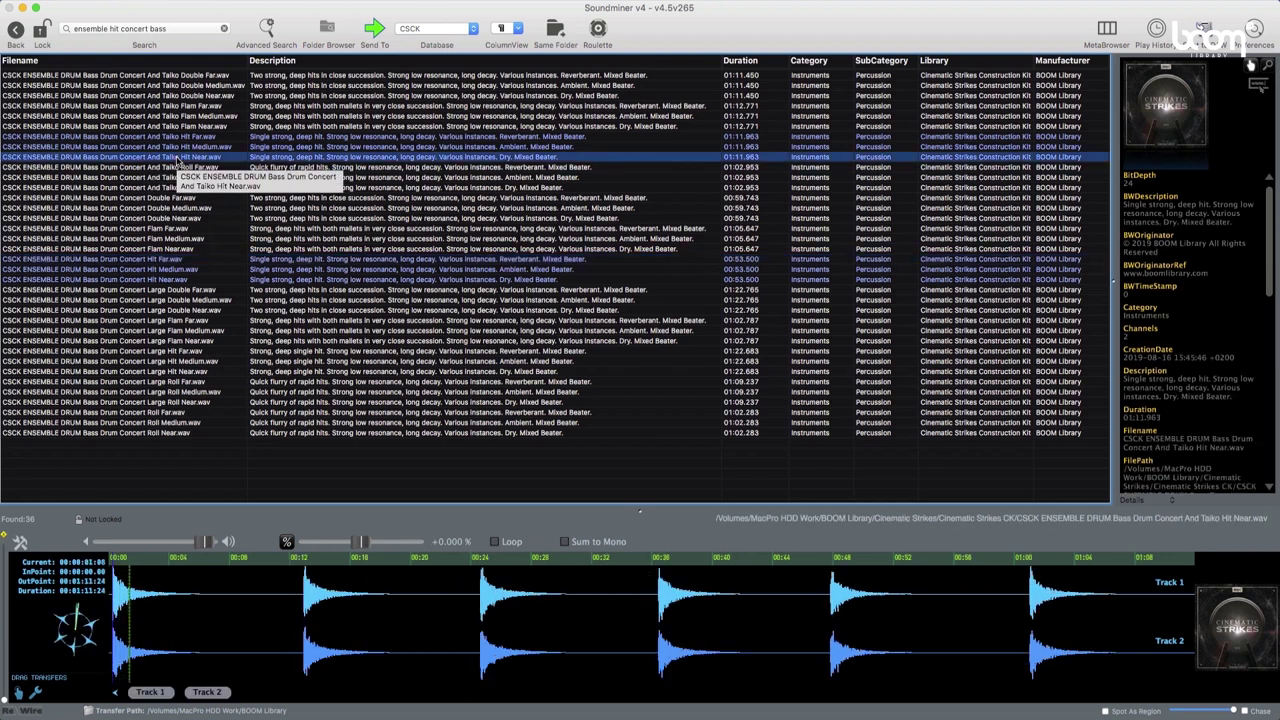
{"action": "left_click", "coordinate": [303, 613]}
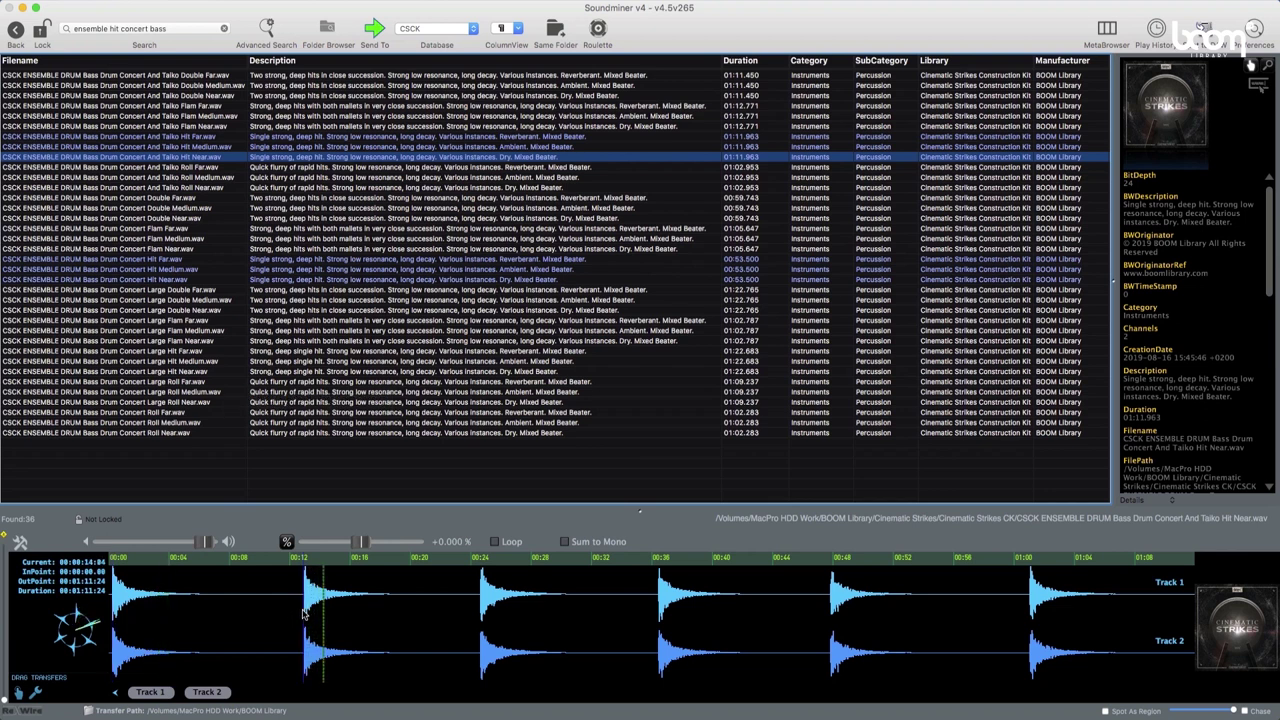
{"action": "left_click", "coordinate": [200, 147]}
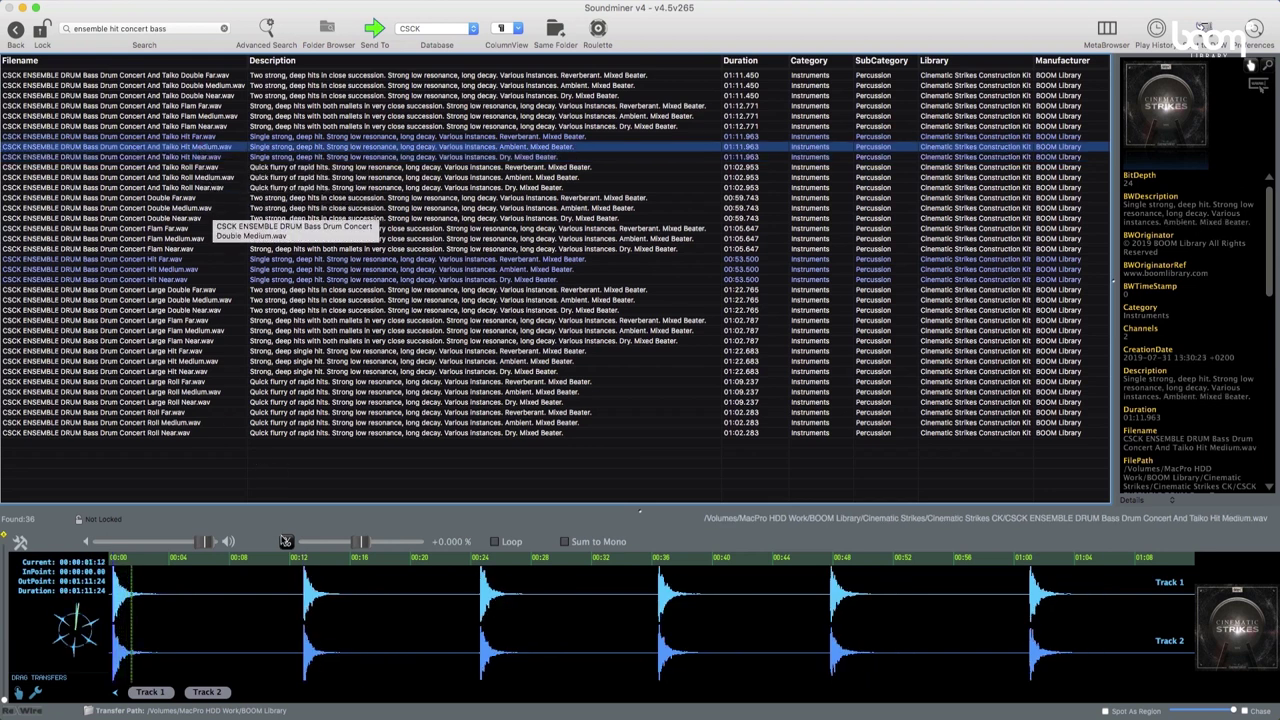
{"action": "left_click", "coordinate": [303, 609]}
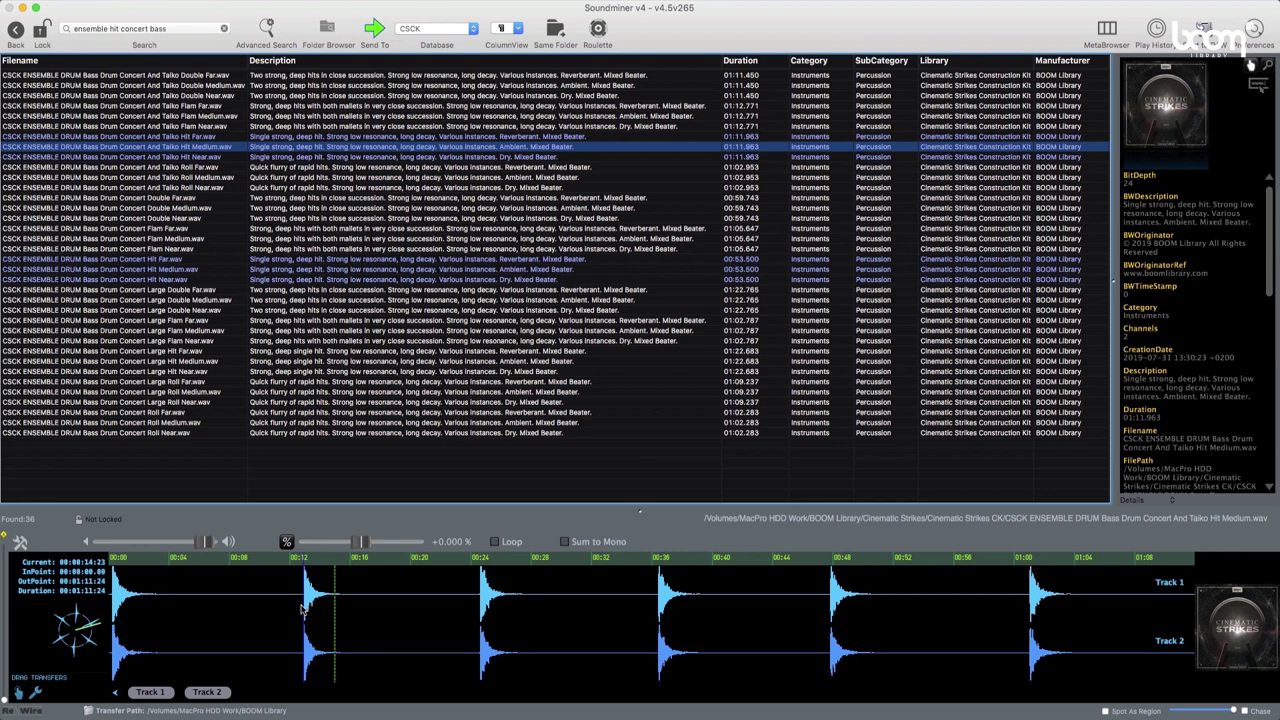
{"action": "left_click", "coordinate": [194, 137]}
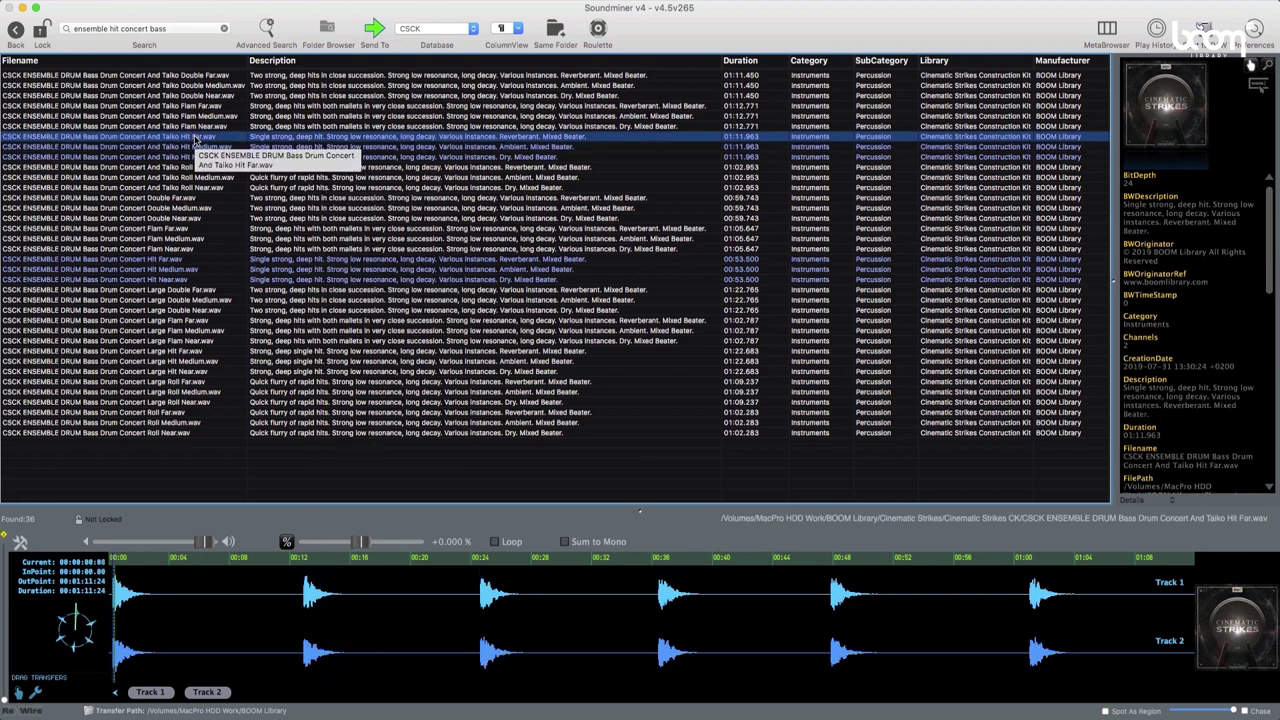
{"action": "left_click", "coordinate": [305, 612]}
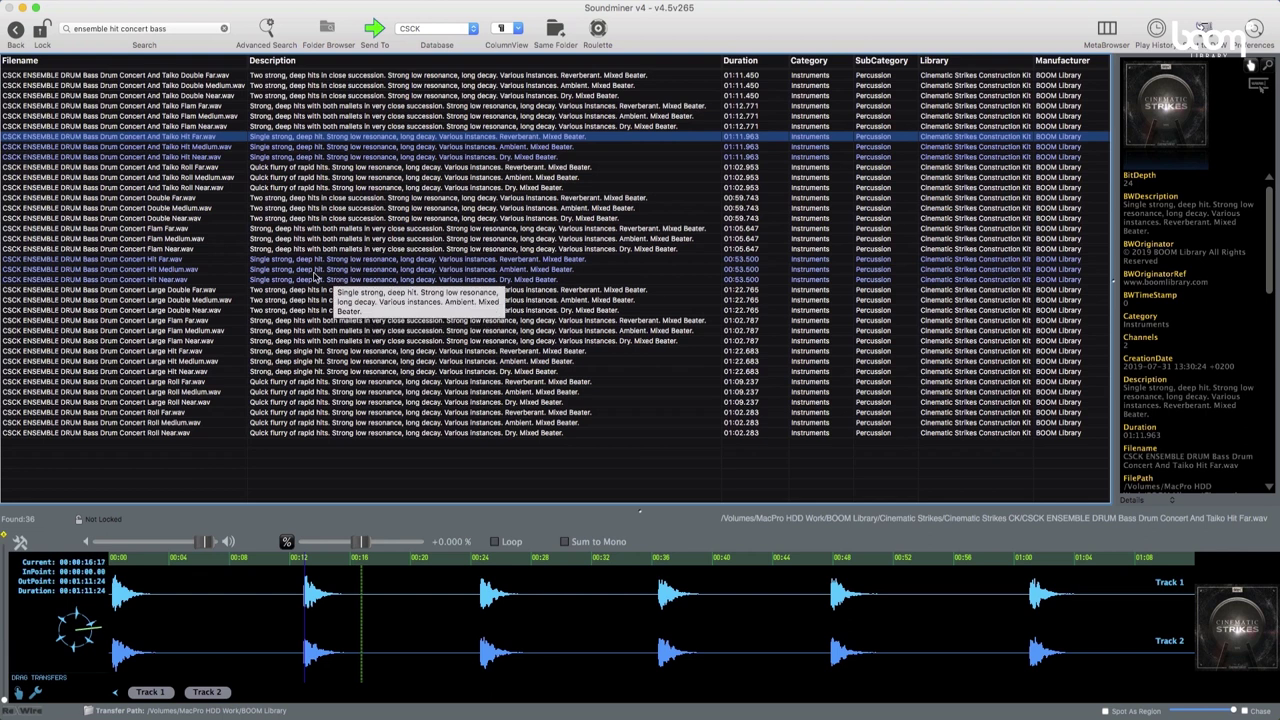
Search 'ensemble hit snare' and audition Group 02 Hit Near through its second and third hits
{"action": "left_click", "coordinate": [171, 28]}
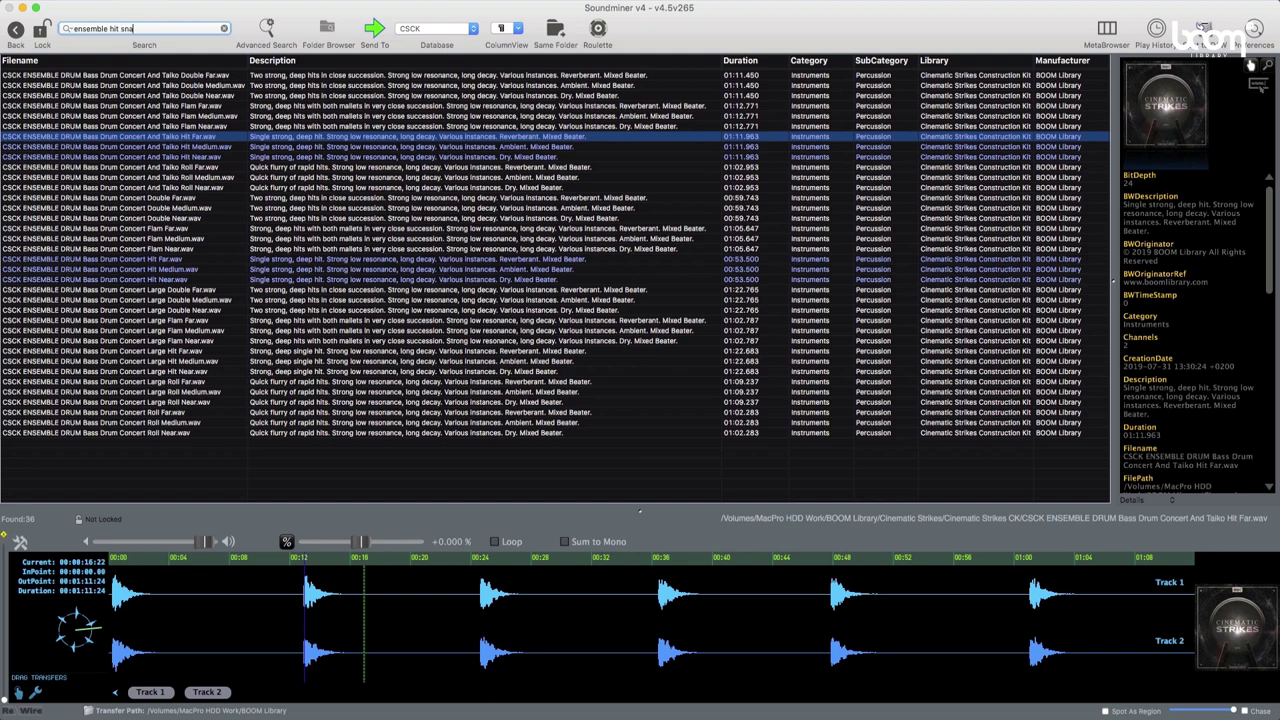
{"action": "key", "text": "Return"}
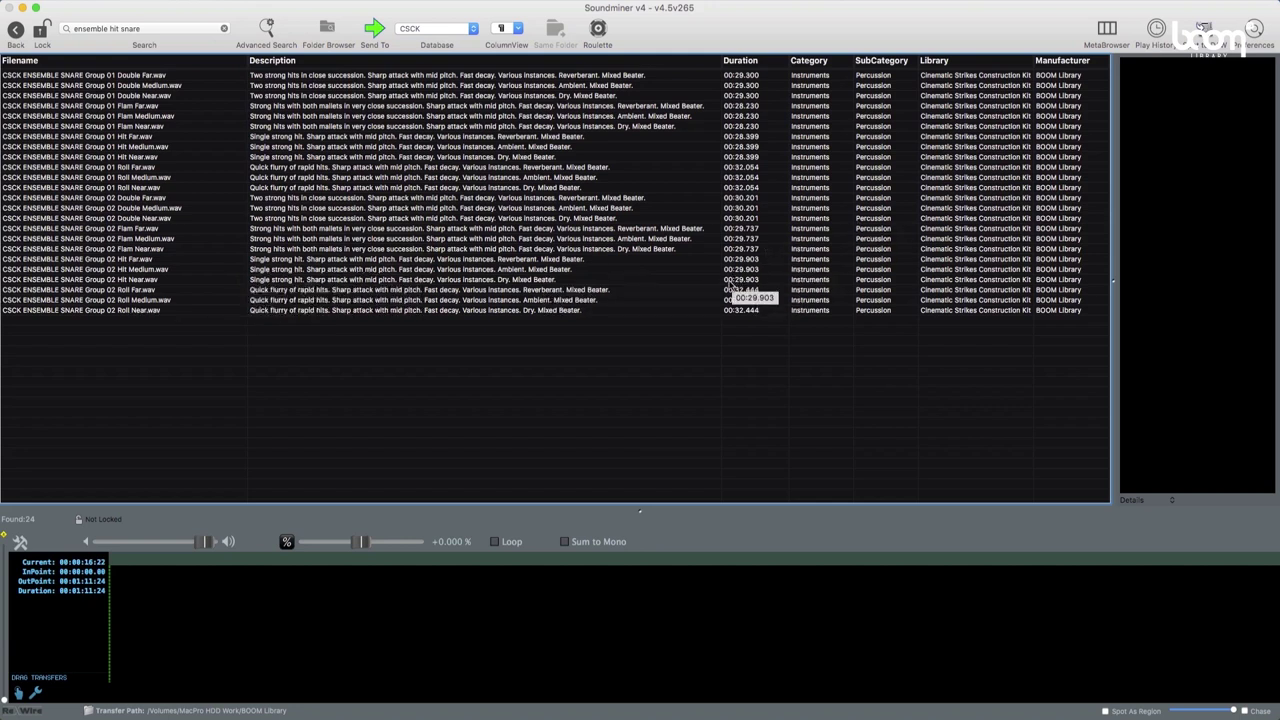
{"action": "left_click", "coordinate": [674, 282]}
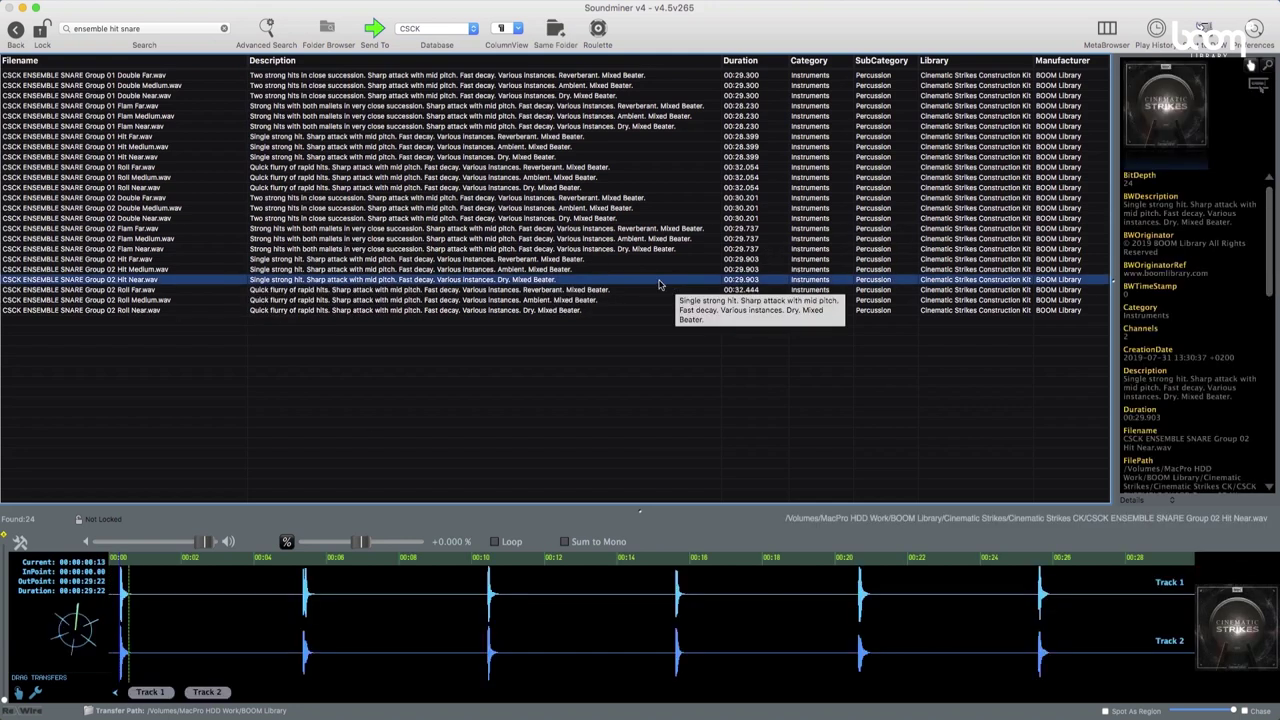
{"action": "left_click", "coordinate": [304, 605]}
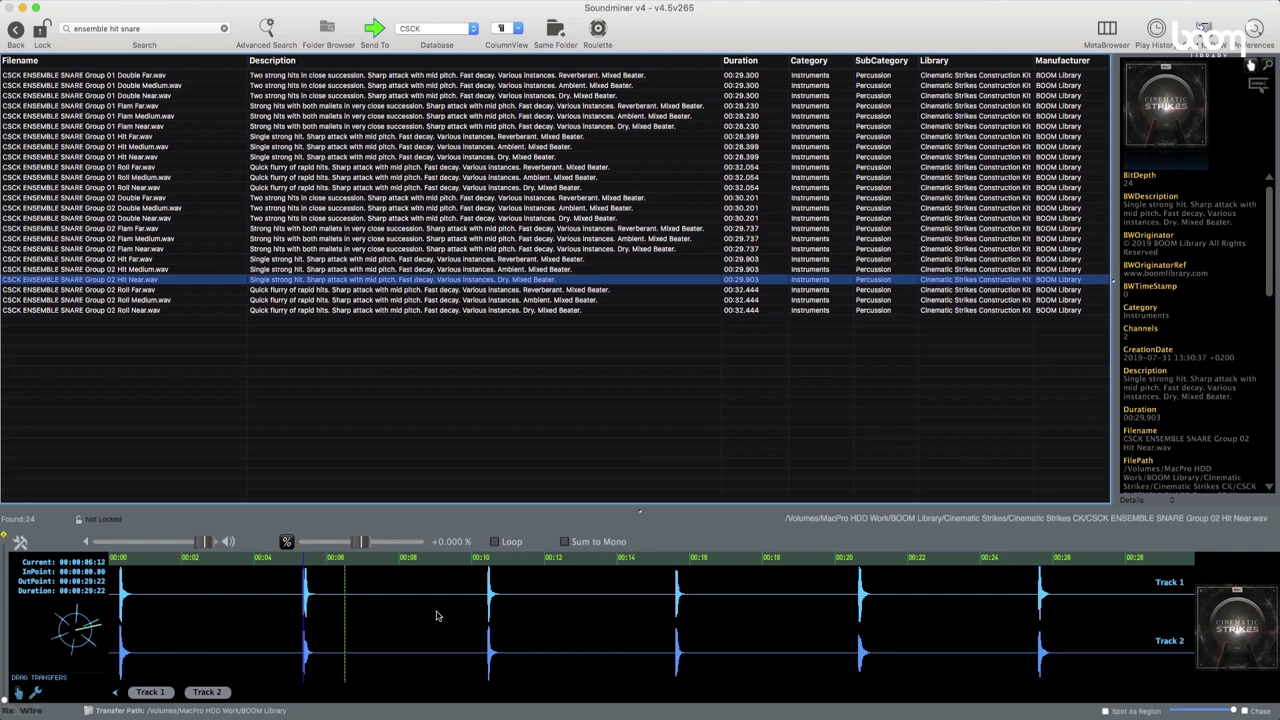
{"action": "left_click", "coordinate": [488, 607]}
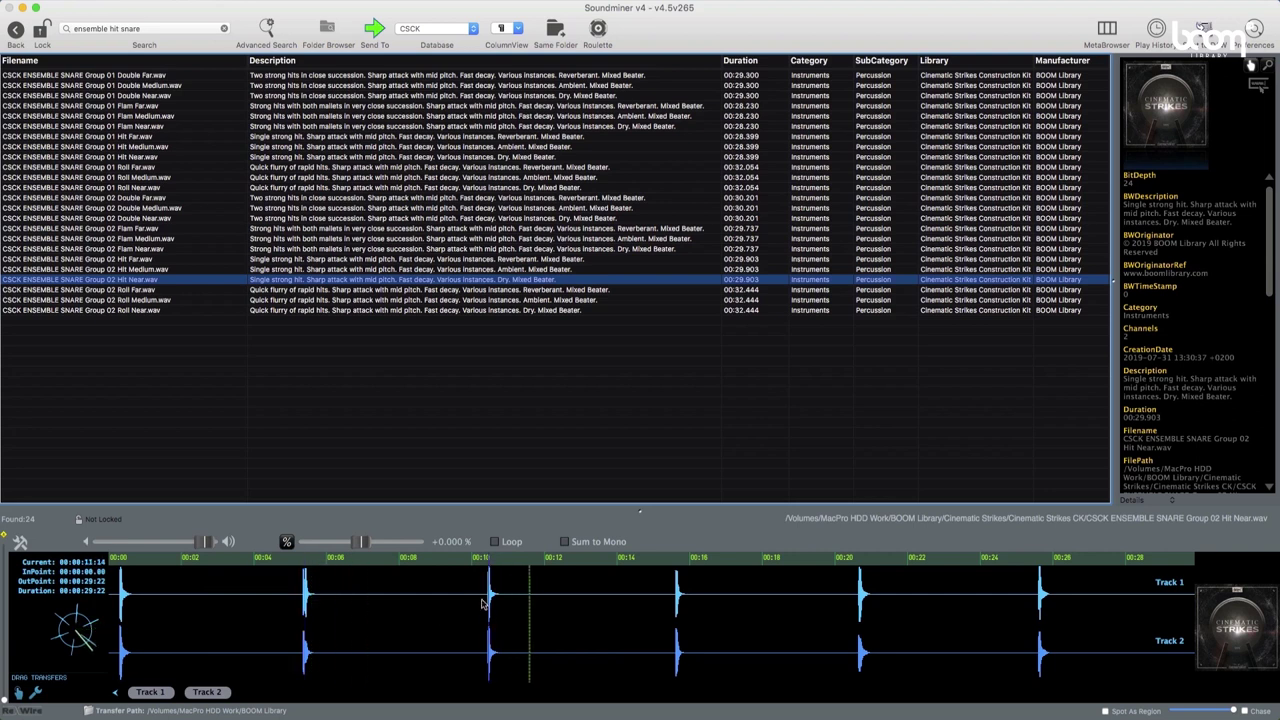
Audition the Group 02 Hit Medium snare, skipping to its second and third hits
{"action": "left_click", "coordinate": [145, 269]}
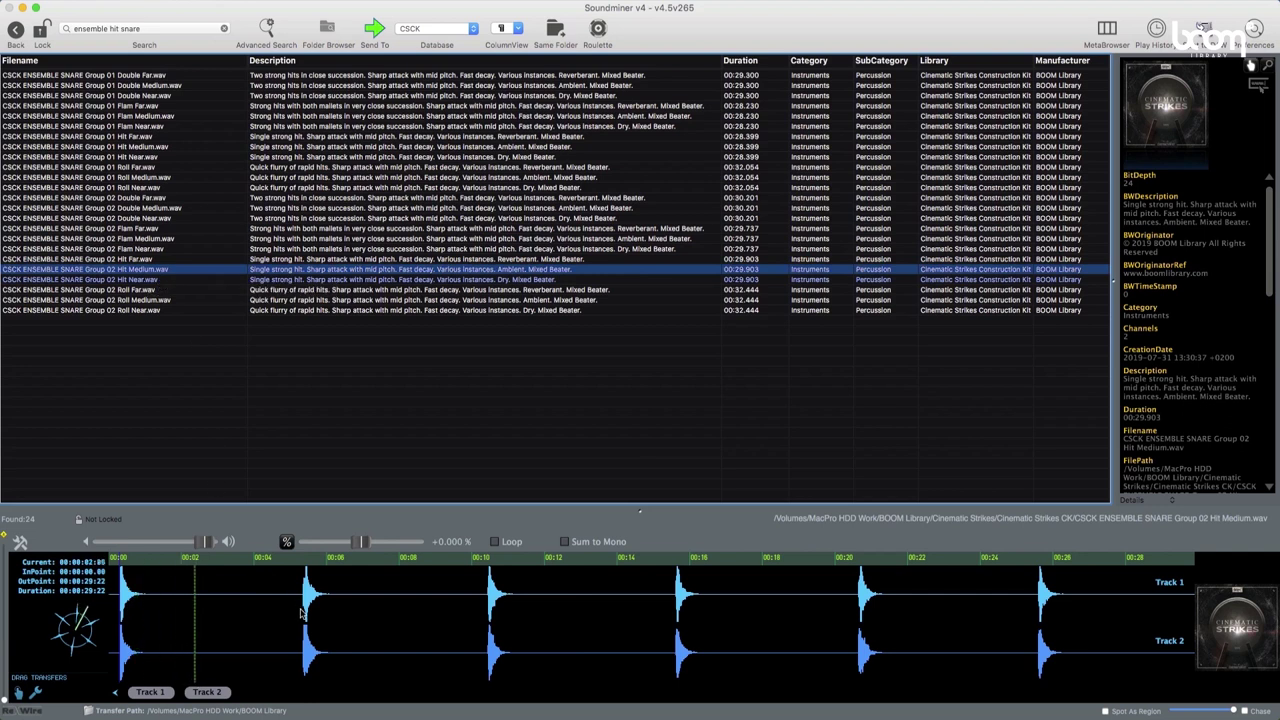
{"action": "left_click", "coordinate": [302, 612]}
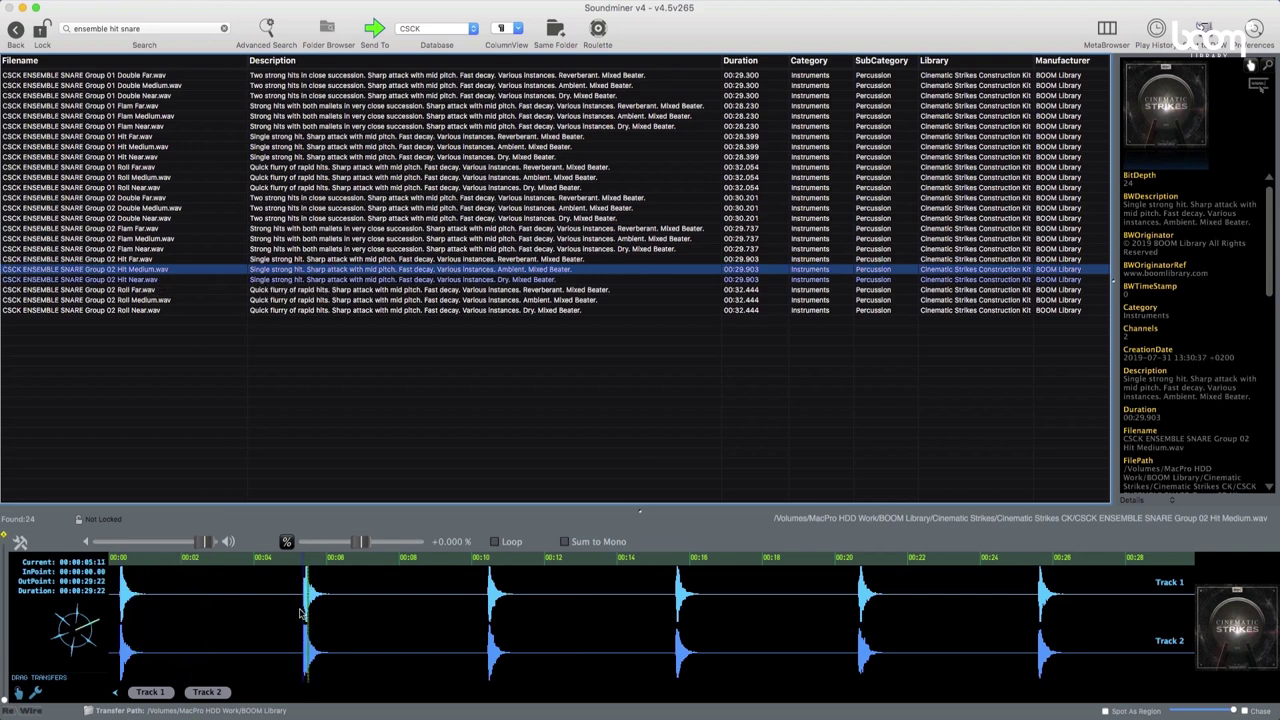
{"action": "left_click", "coordinate": [486, 605]}
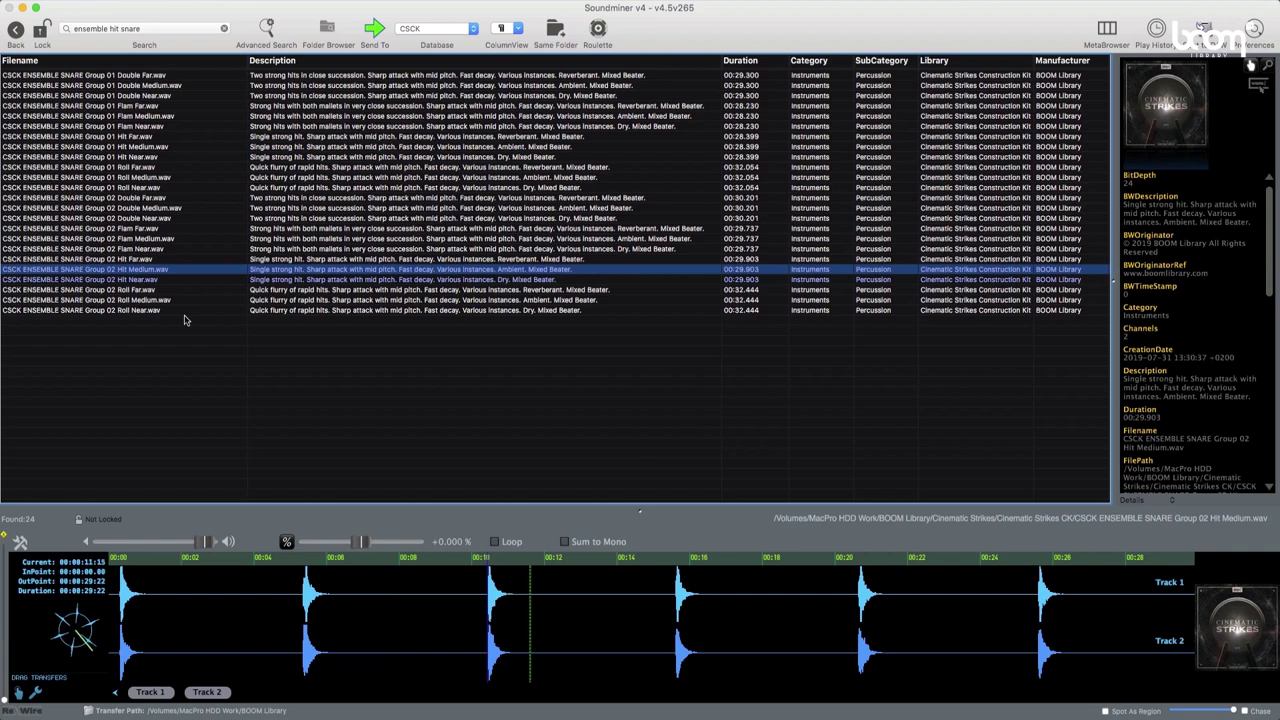
Load the Group 02 Hit Far snare for preview
{"action": "key", "text": "Up"}
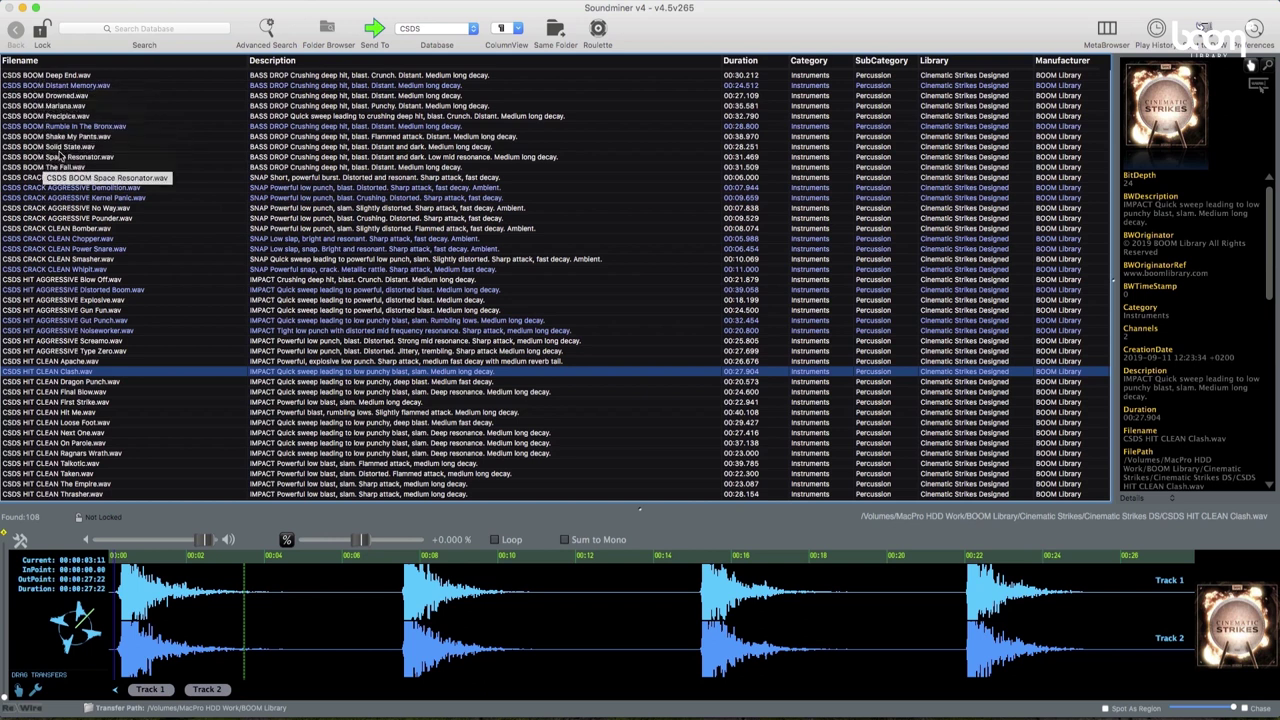
Audition CSDS BOOM Distant Memory and Rumble In The Bronx, jumping ahead to a later boom
{"action": "left_click", "coordinate": [58, 87]}
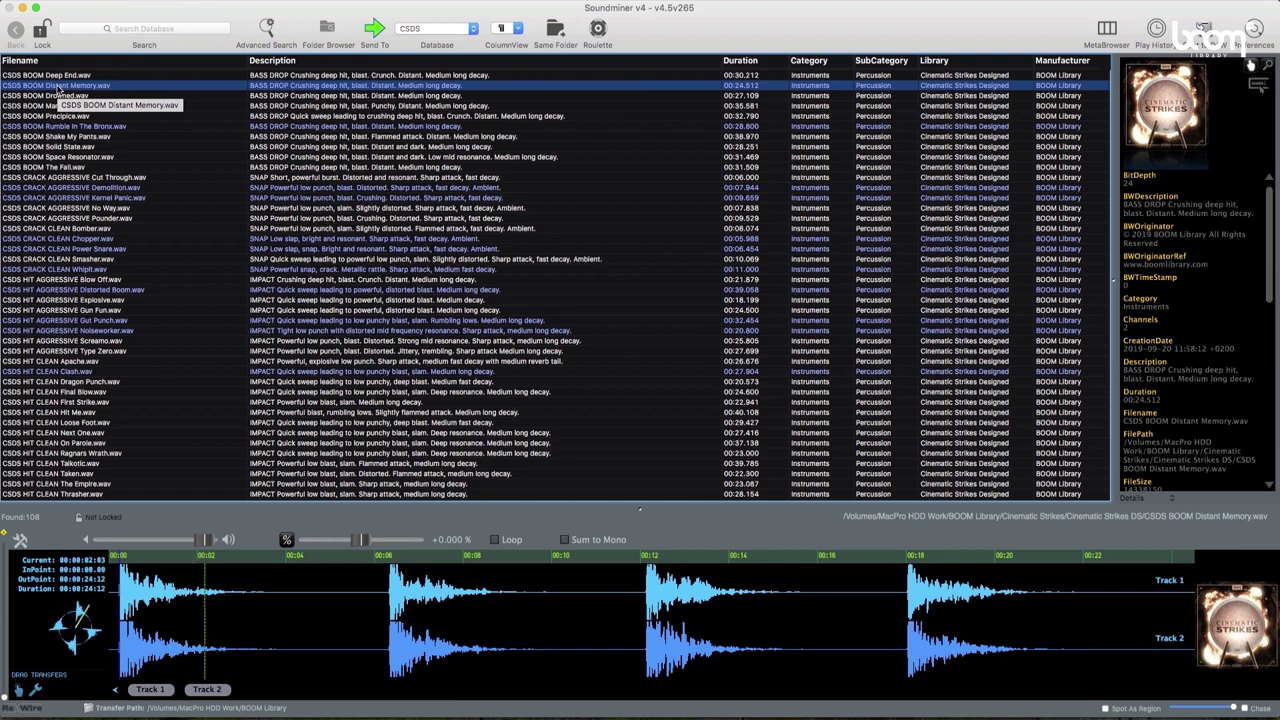
{"action": "left_click", "coordinate": [90, 127]}
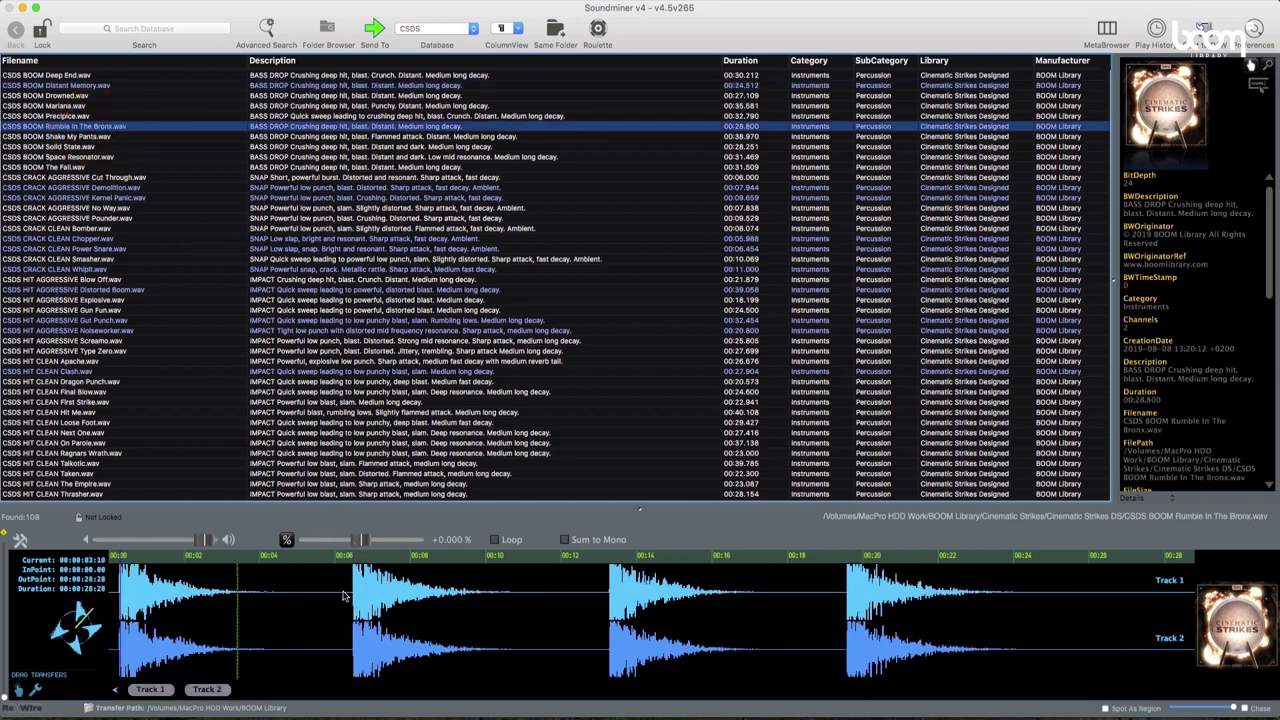
{"action": "left_click", "coordinate": [345, 592]}
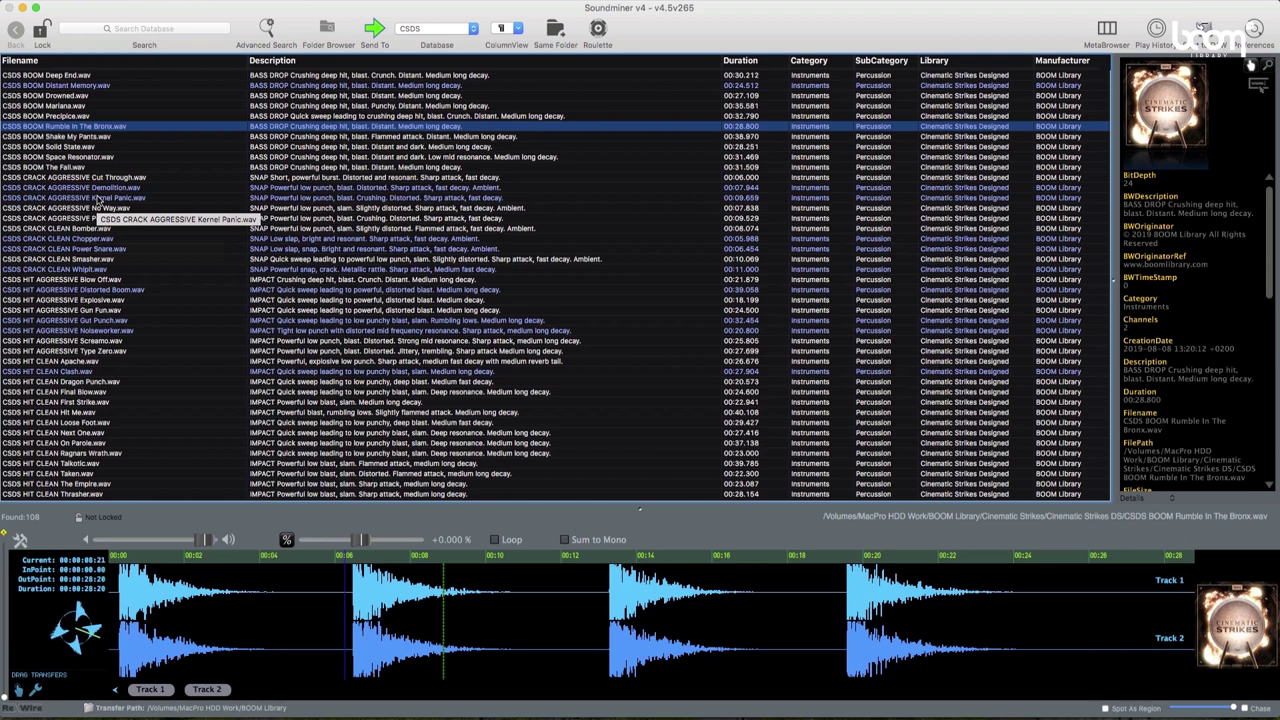
Audition the Kernel Panic, Pounder, Whipit and Power Snare cracks, then Distorted Boom and Gut Punch
{"action": "left_click", "coordinate": [97, 198]}
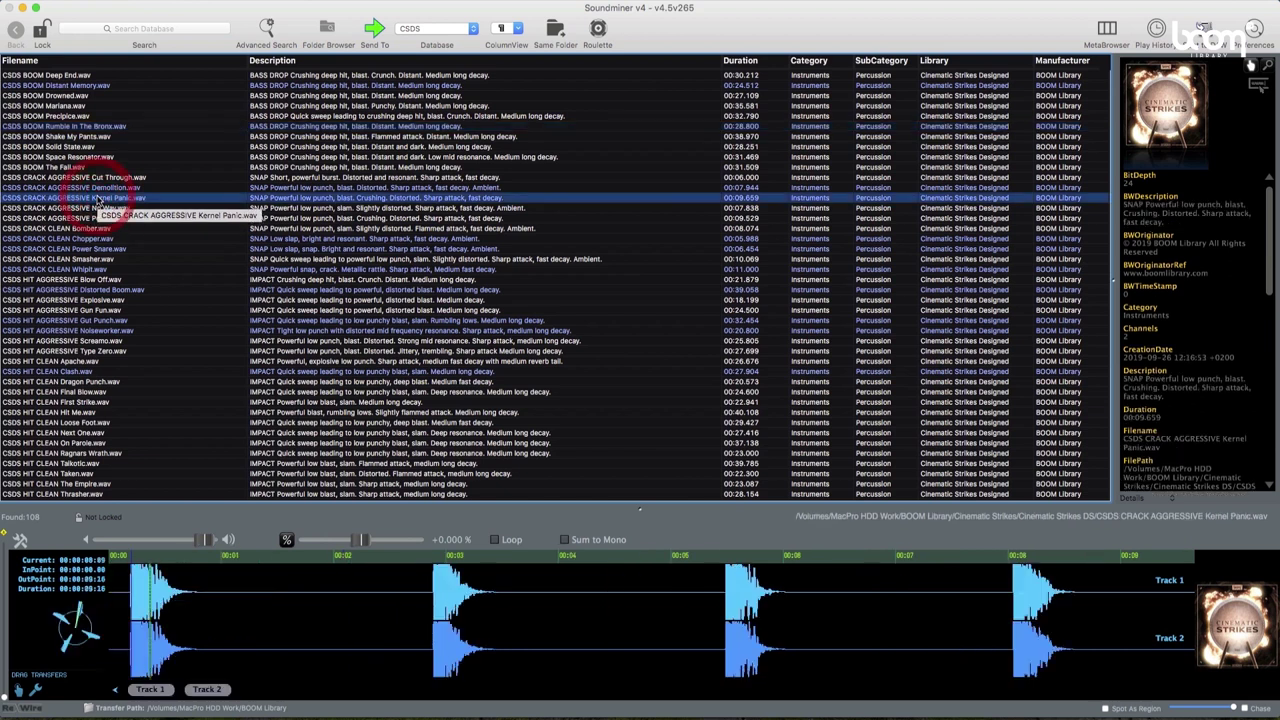
{"action": "left_click", "coordinate": [99, 220]}
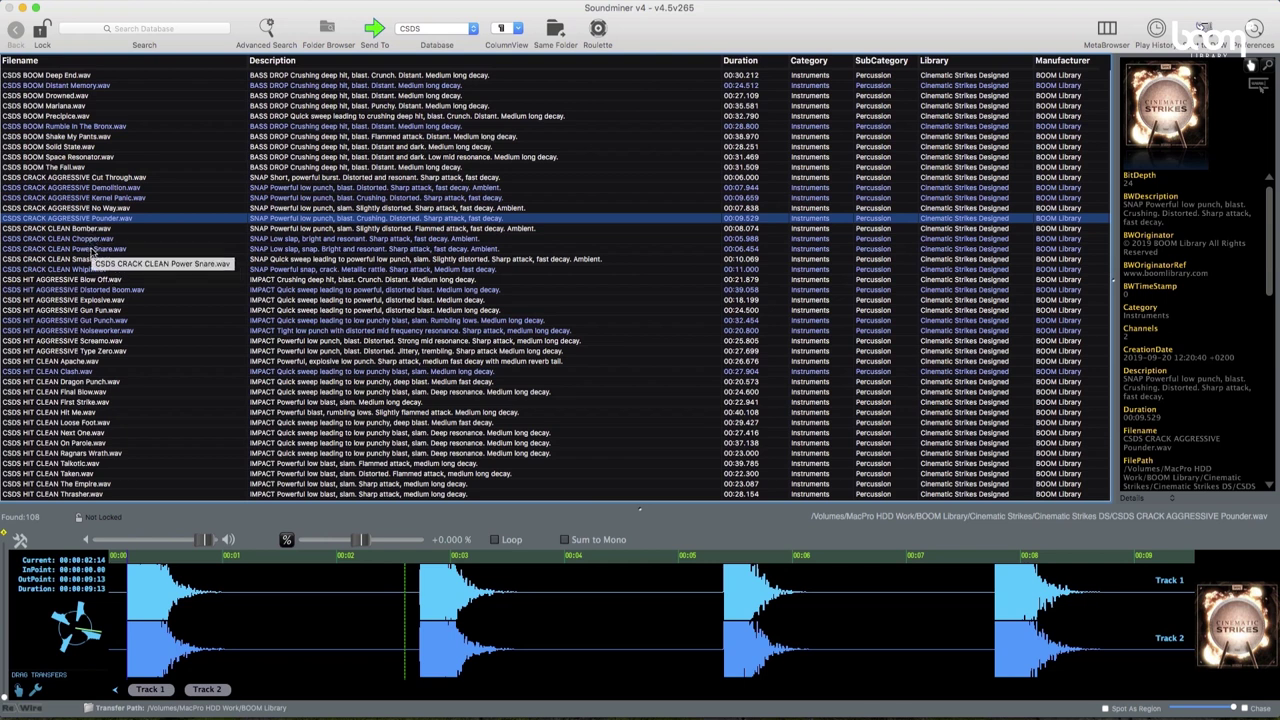
{"action": "left_click", "coordinate": [99, 270]}
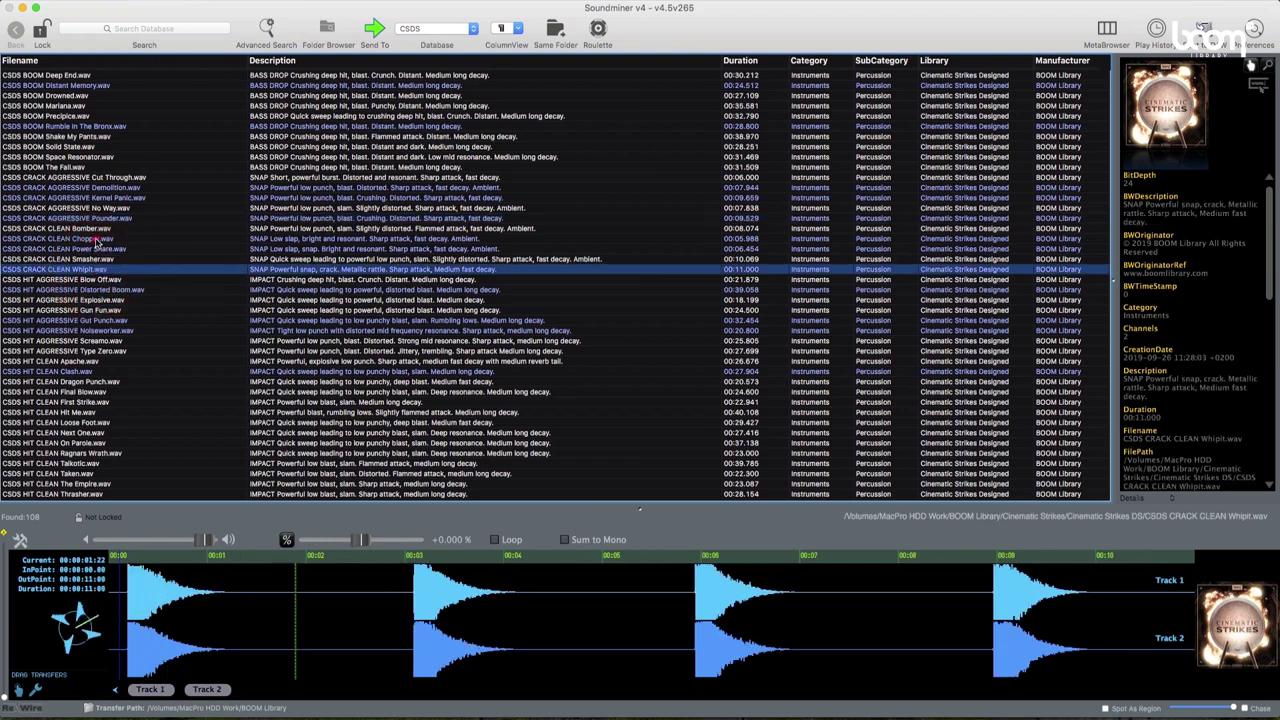
{"action": "left_click", "coordinate": [100, 249]}
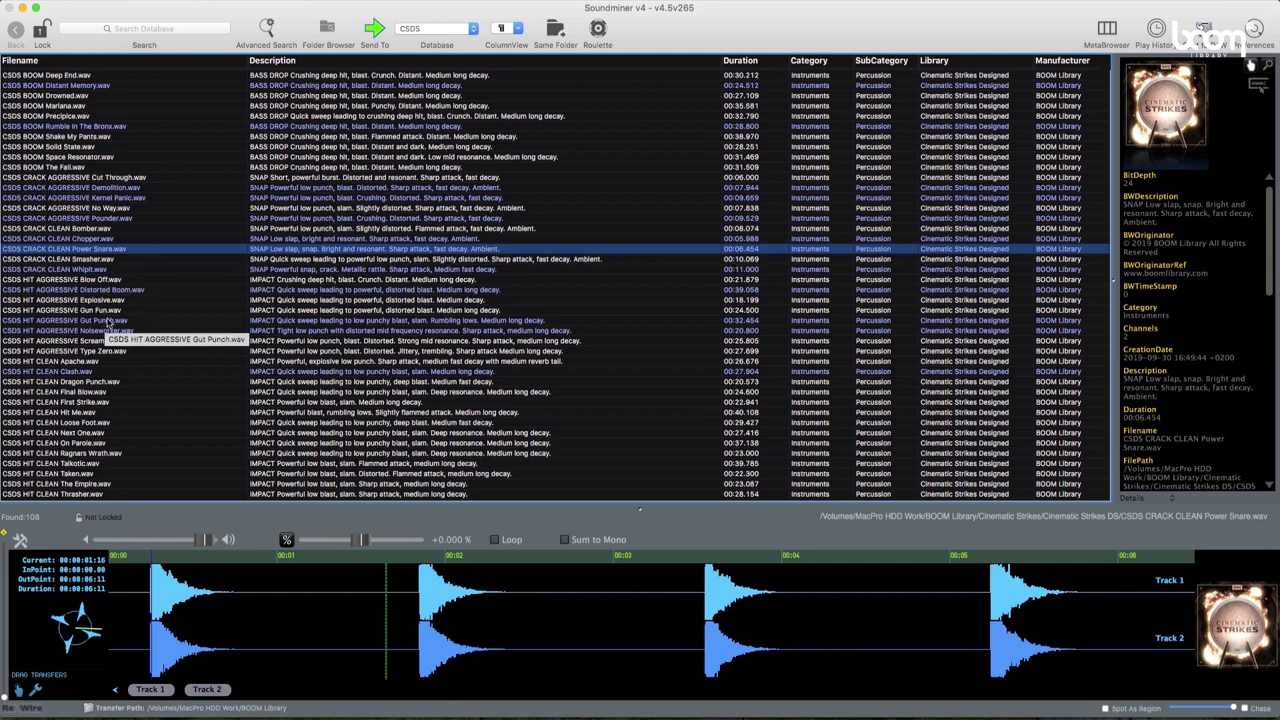
{"action": "left_click", "coordinate": [100, 290]}
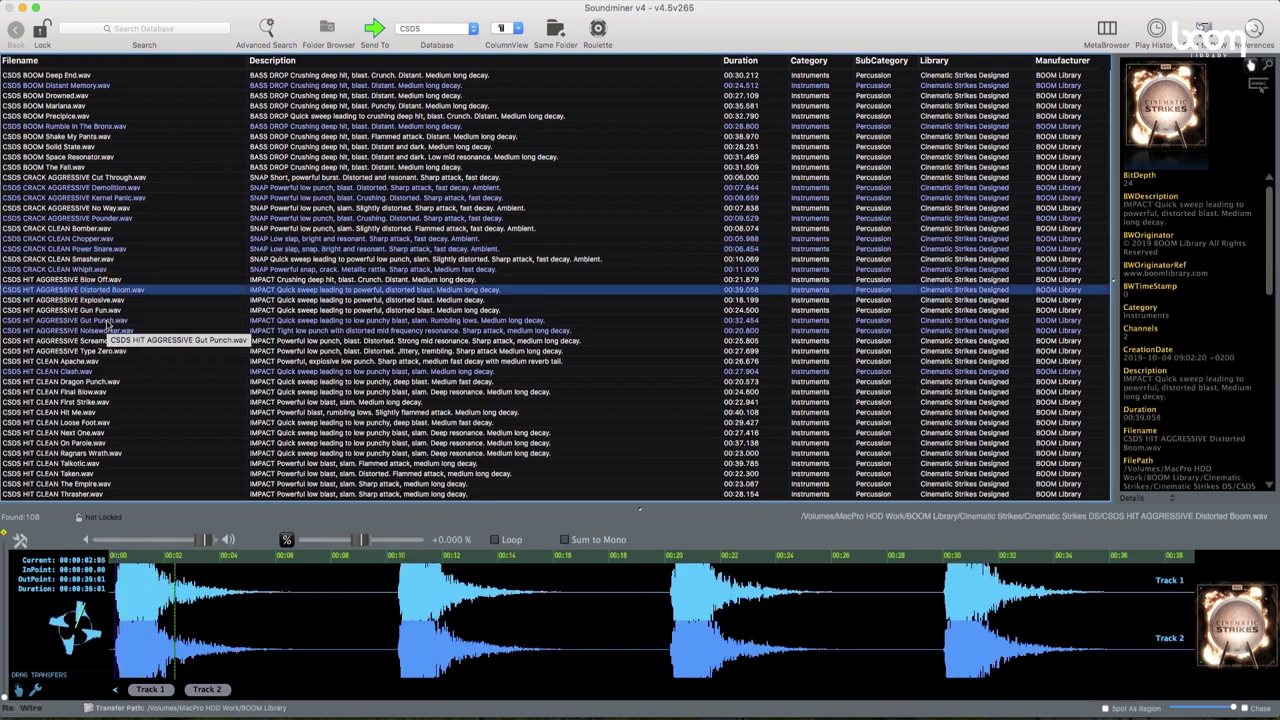
{"action": "left_click", "coordinate": [108, 320]}
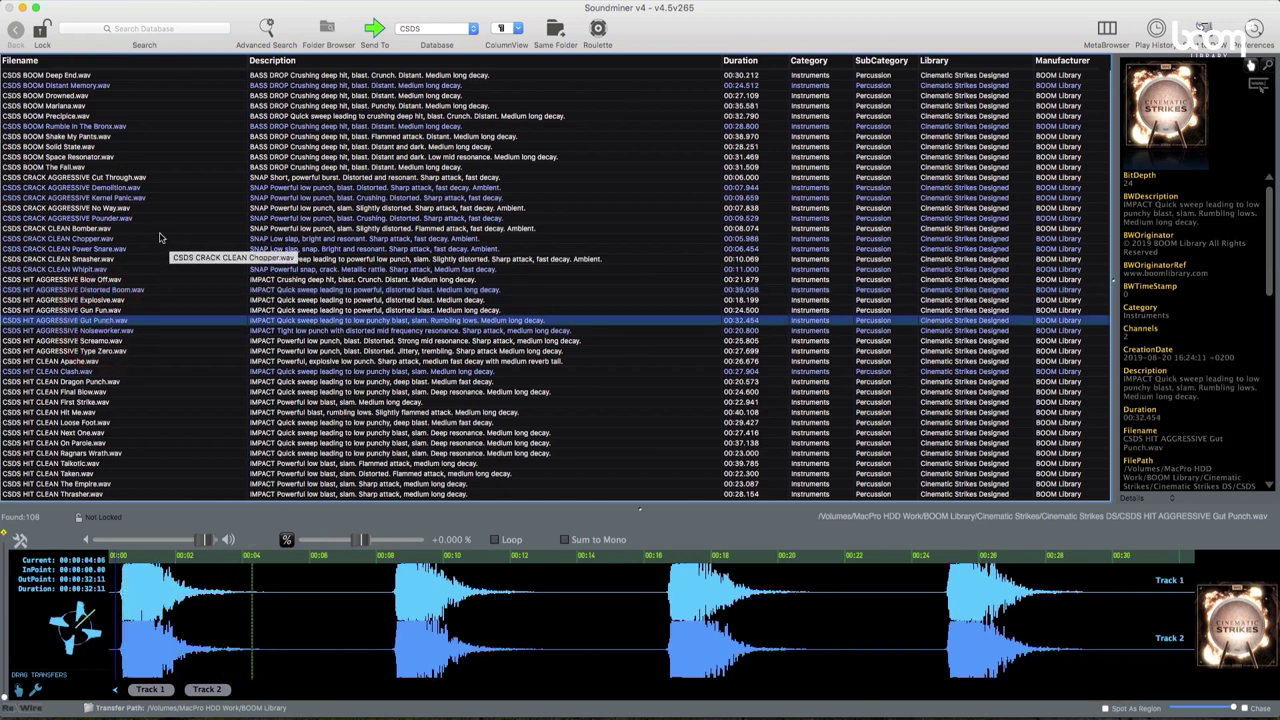
Audition HIT CLEAN Clash and Dragon Punch, then HIT SOFT Aftermath, Crossover and Debbie Downer
{"action": "scroll", "coordinate": [85, 375], "scroll_direction": "down", "scroll_amount": 2}
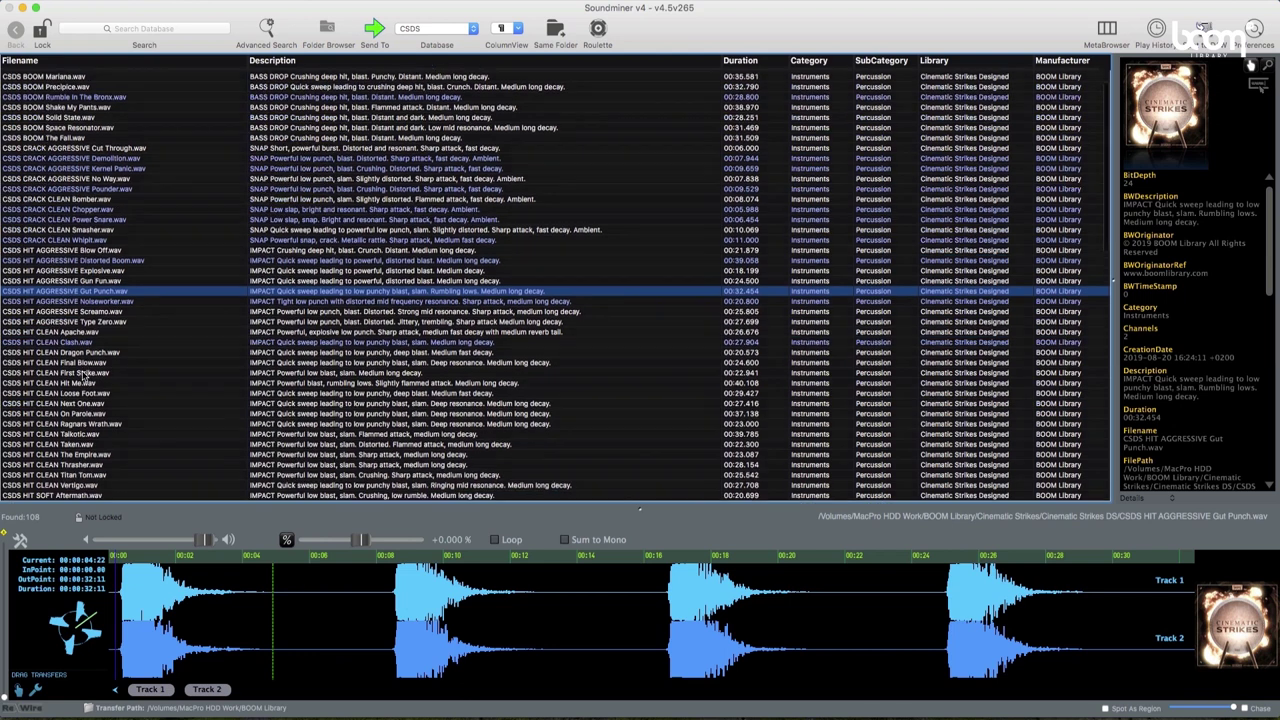
{"action": "left_click", "coordinate": [72, 333]}
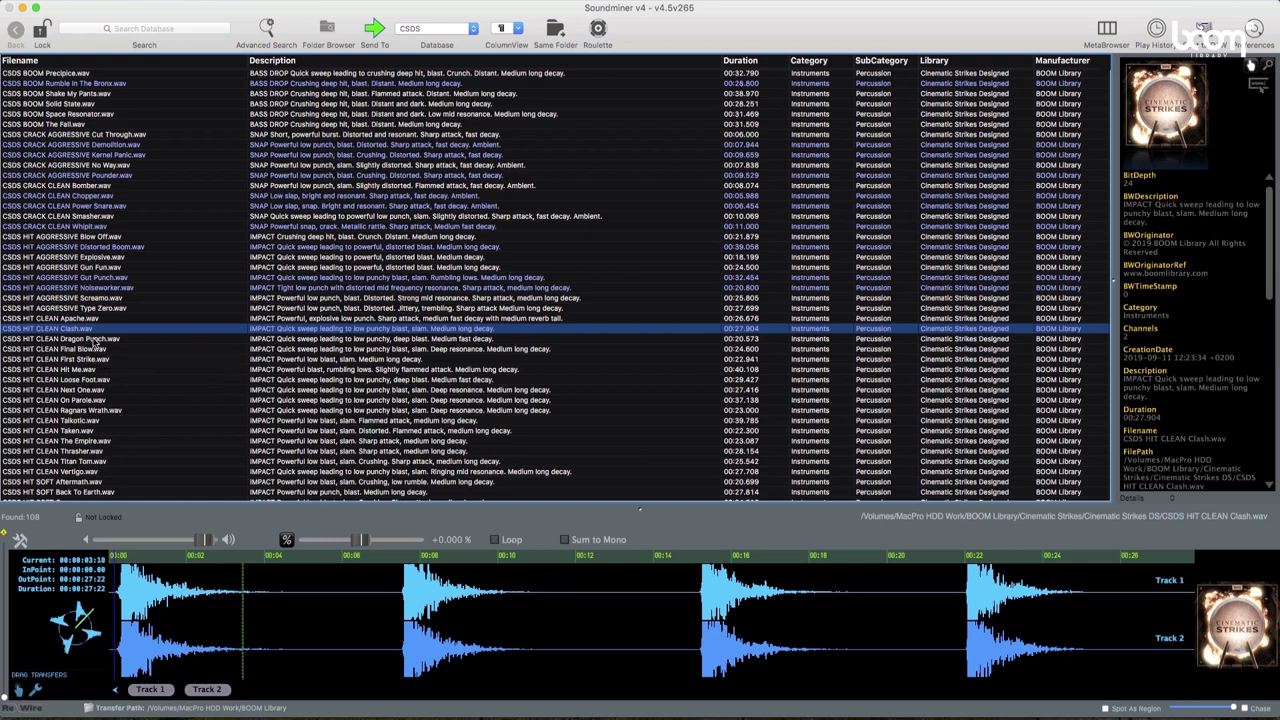
{"action": "left_click", "coordinate": [92, 340]}
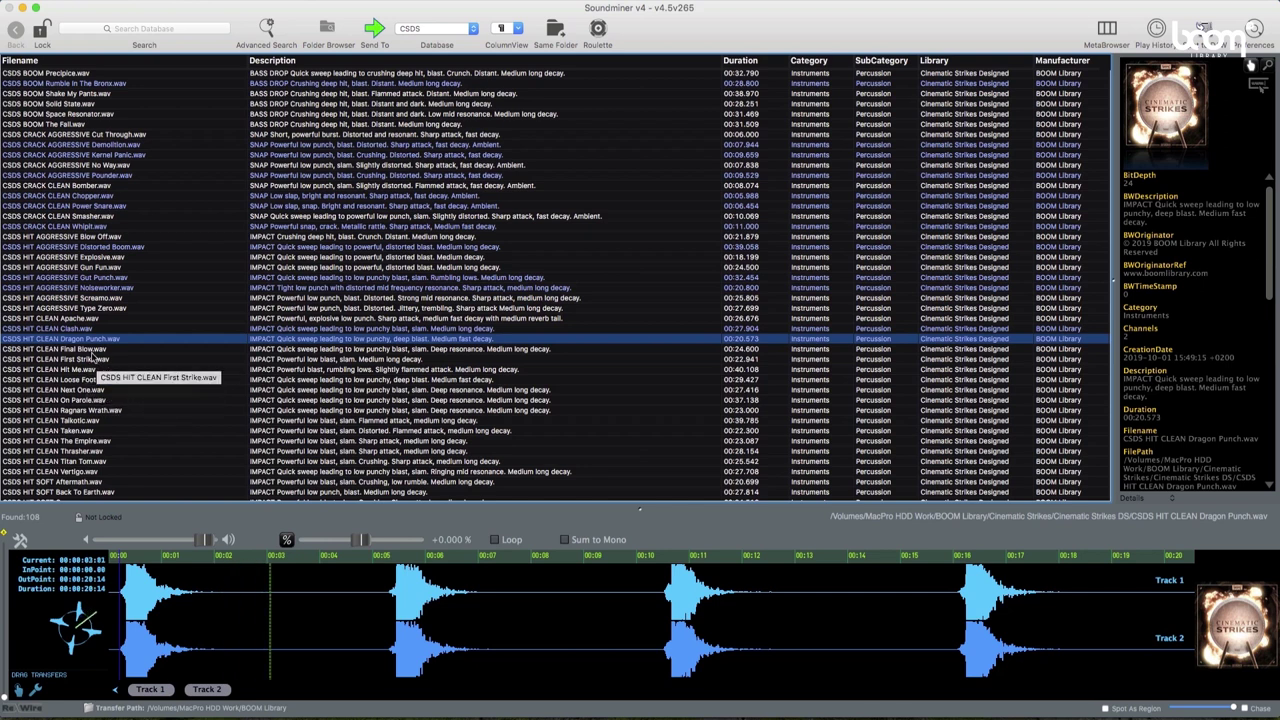
{"action": "scroll", "coordinate": [75, 445], "scroll_direction": "down", "scroll_amount": 5}
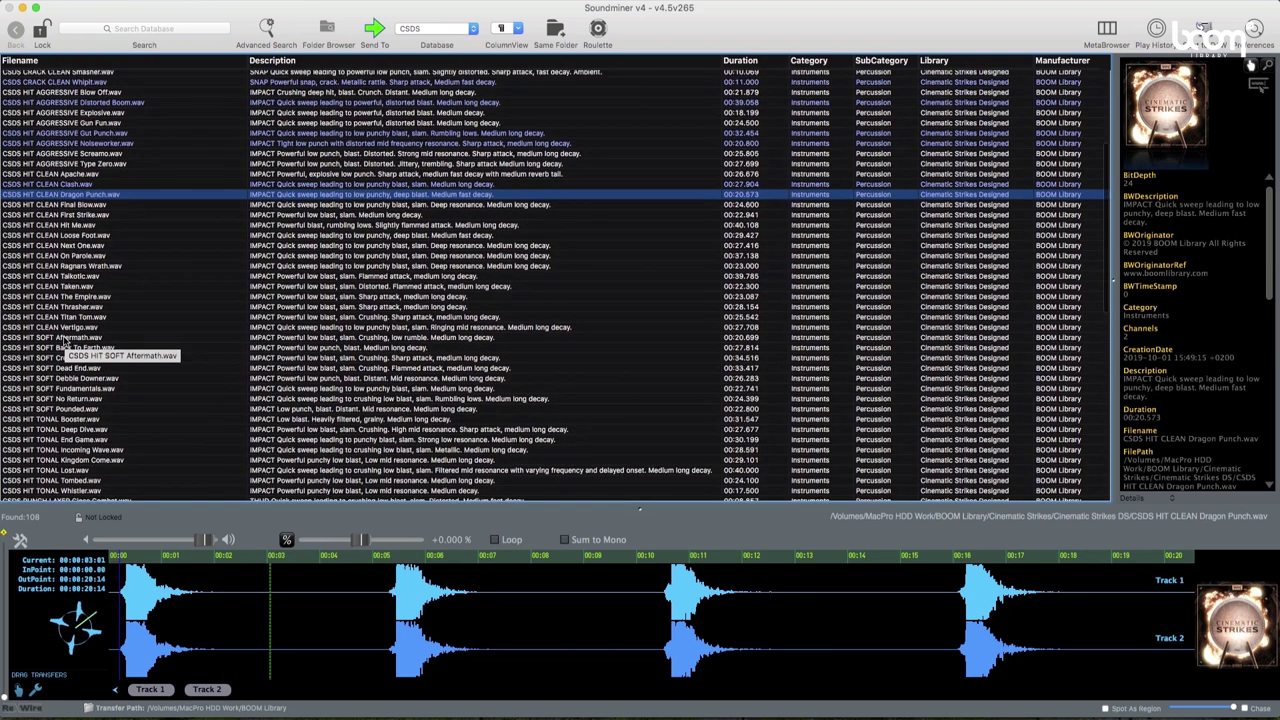
{"action": "left_click", "coordinate": [70, 338]}
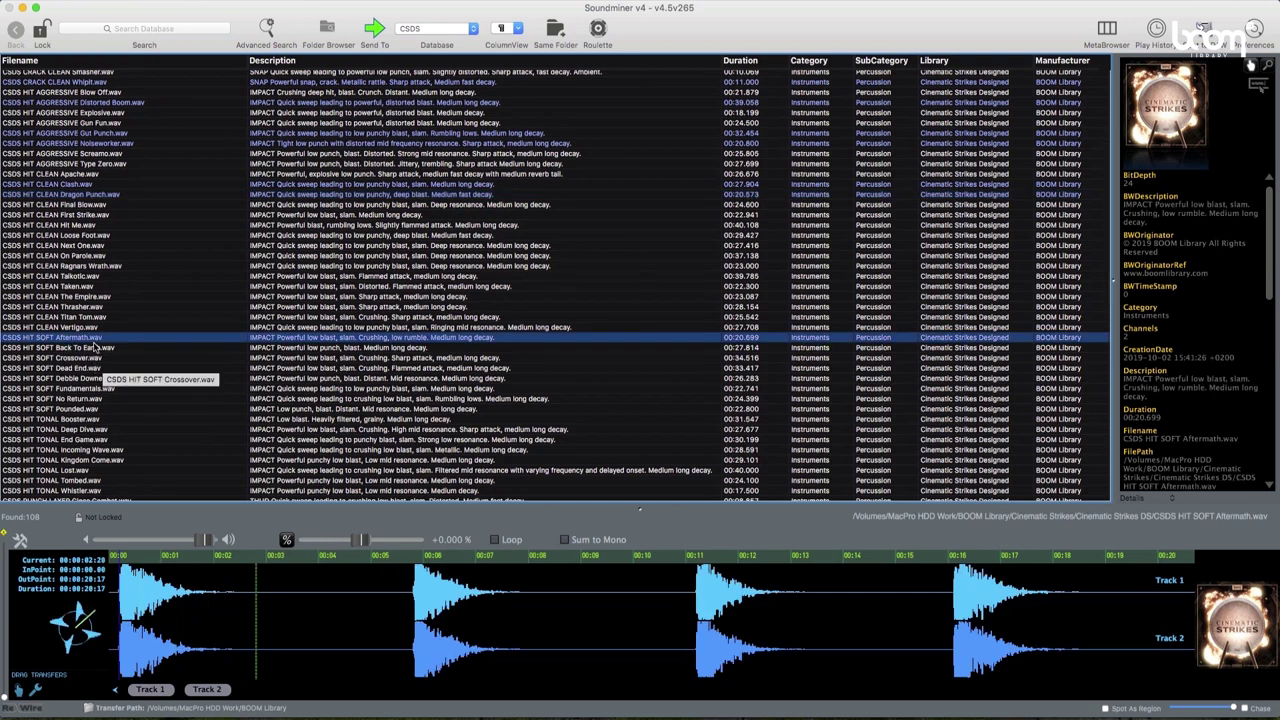
{"action": "left_click", "coordinate": [92, 357]}
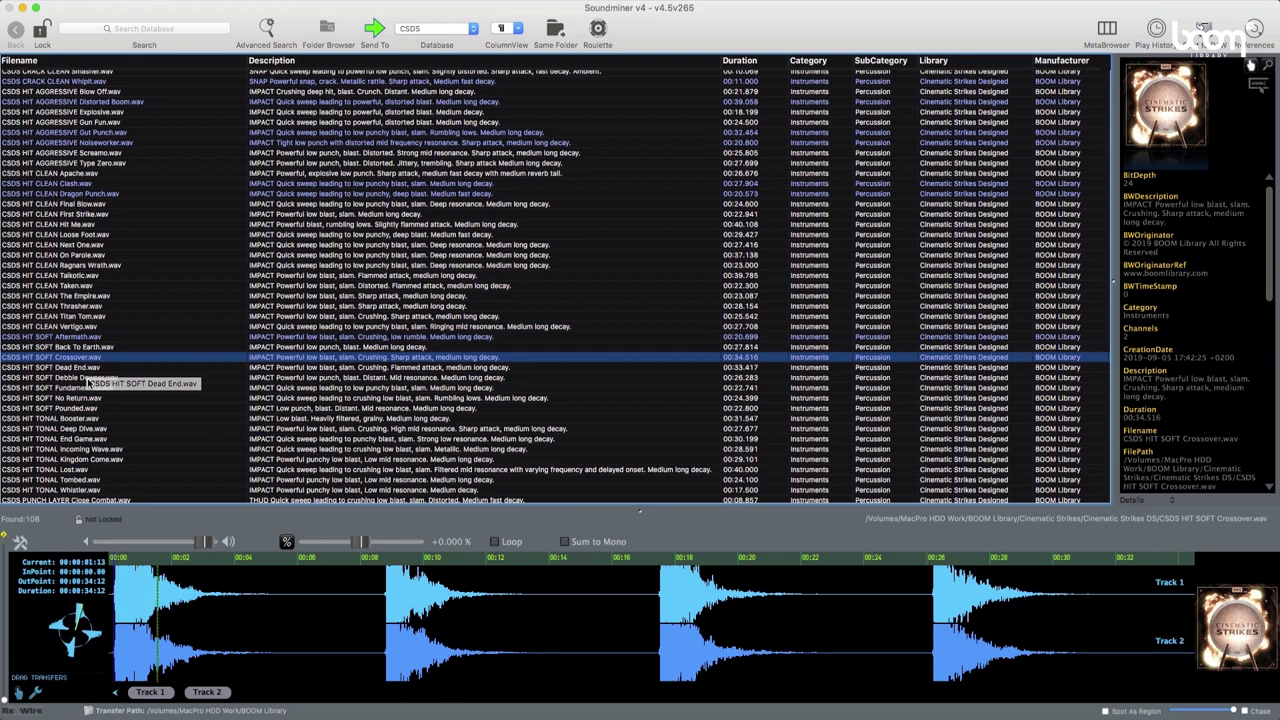
{"action": "left_click", "coordinate": [88, 378]}
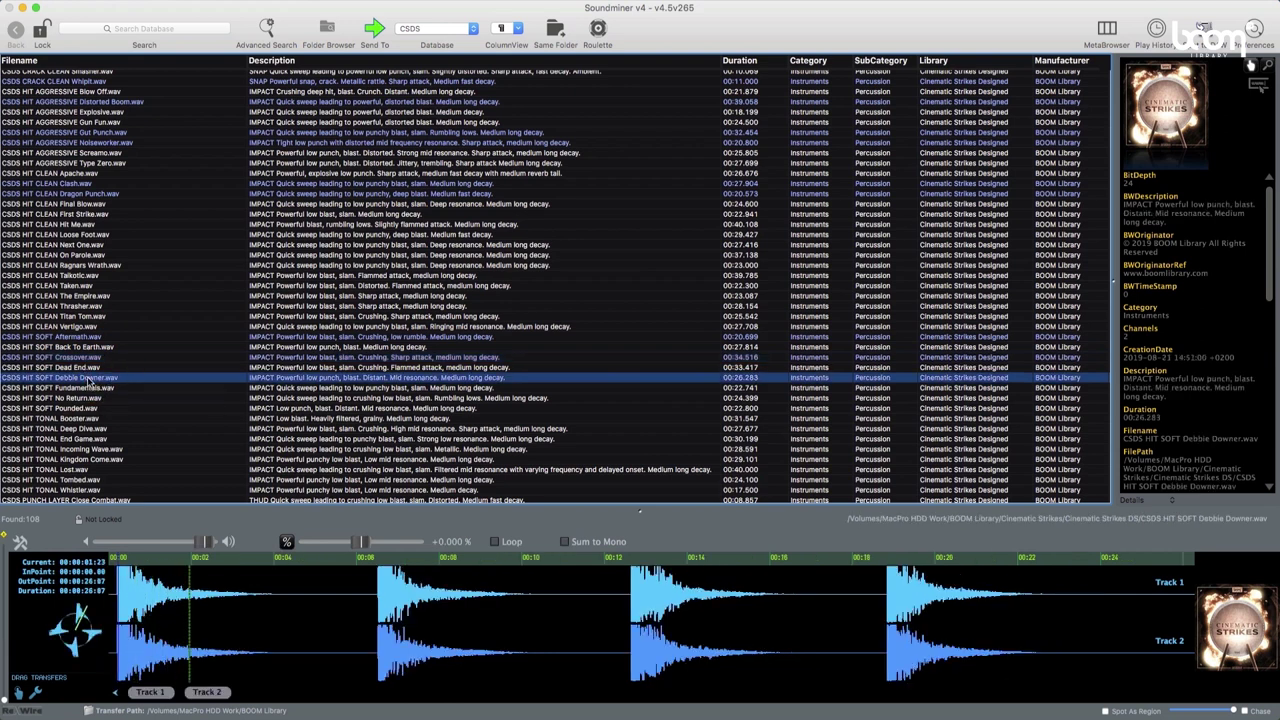
Audition the HIT TONAL Deep Dive and Kingdom Come impacts
{"action": "scroll", "coordinate": [88, 384], "scroll_direction": "down", "scroll_amount": 3}
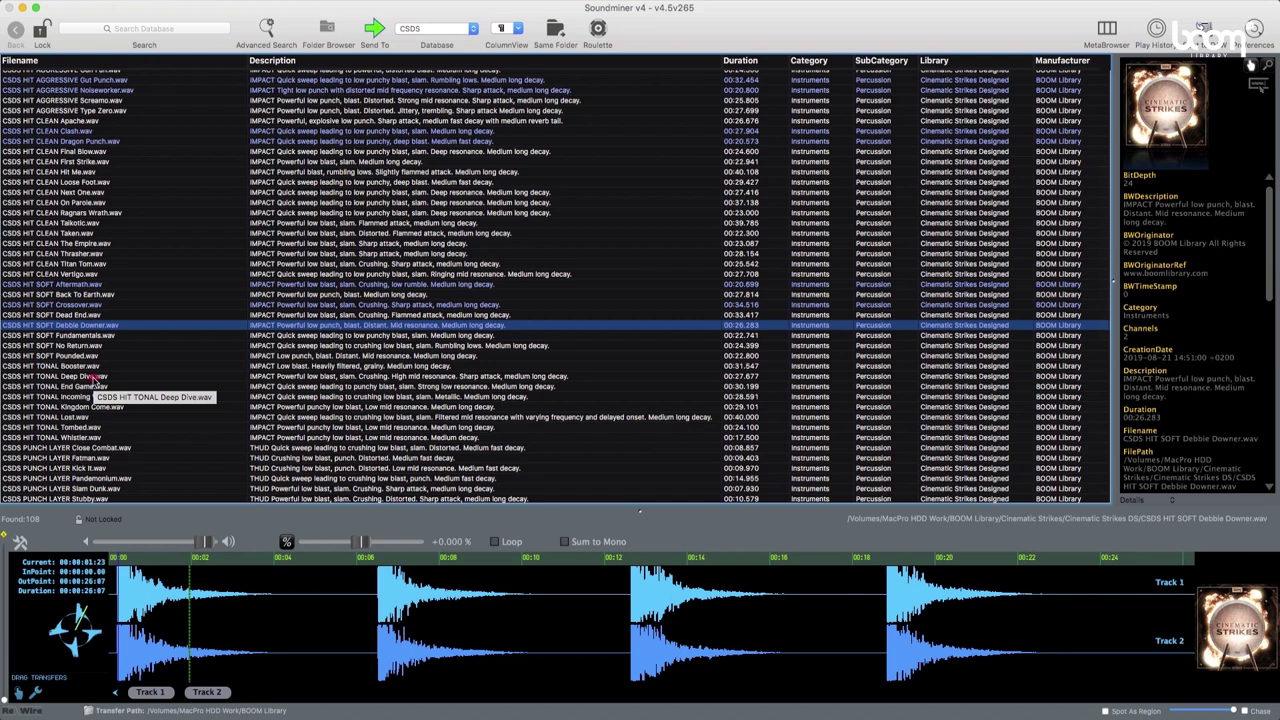
{"action": "left_click", "coordinate": [92, 377]}
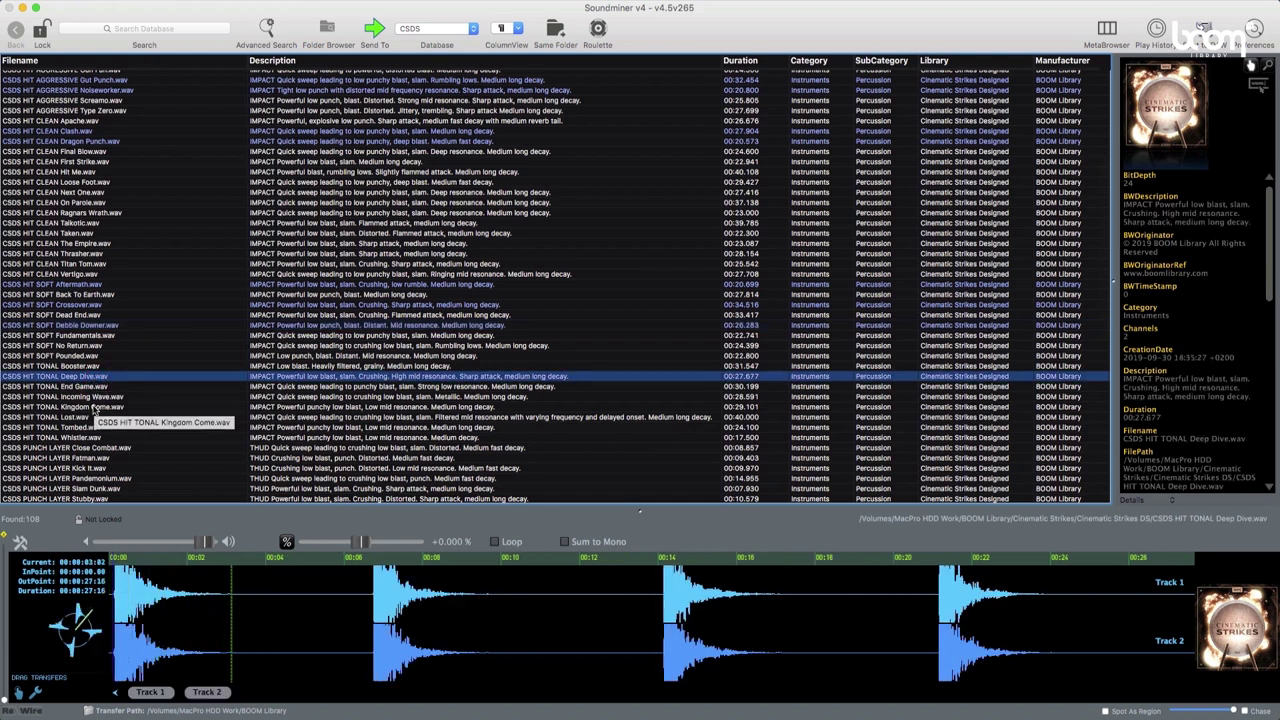
{"action": "left_click", "coordinate": [92, 407]}
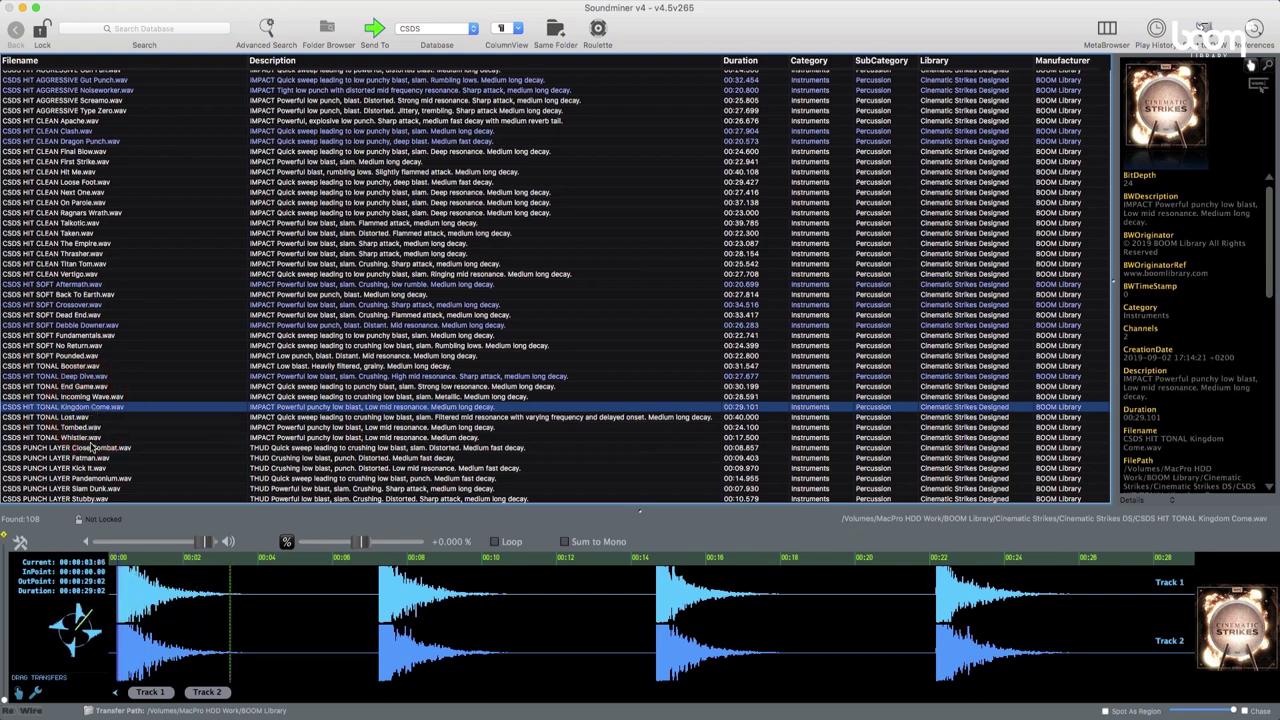
Preview PUNCH LAYER Fatman, Kick It, Pandemonium and Stubby, then scroll toward the WHOOSH files
{"action": "scroll", "coordinate": [92, 447], "scroll_direction": "down", "scroll_amount": 2}
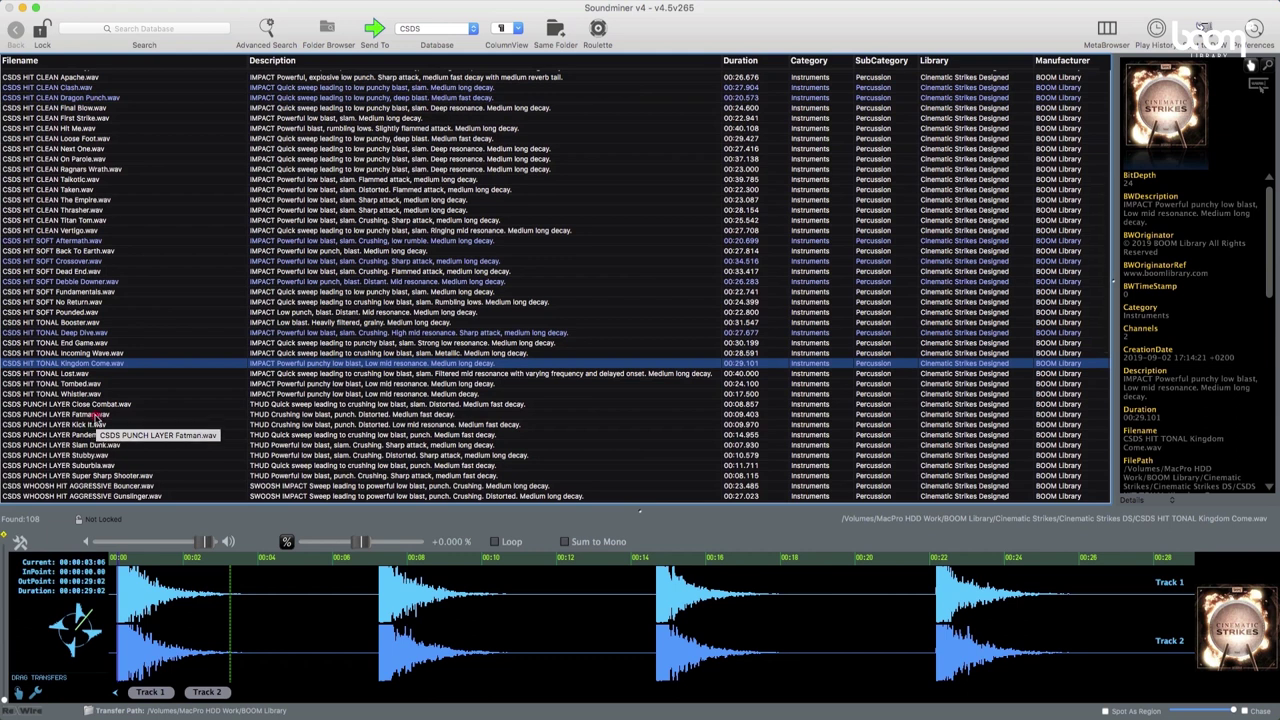
{"action": "left_click", "coordinate": [97, 416]}
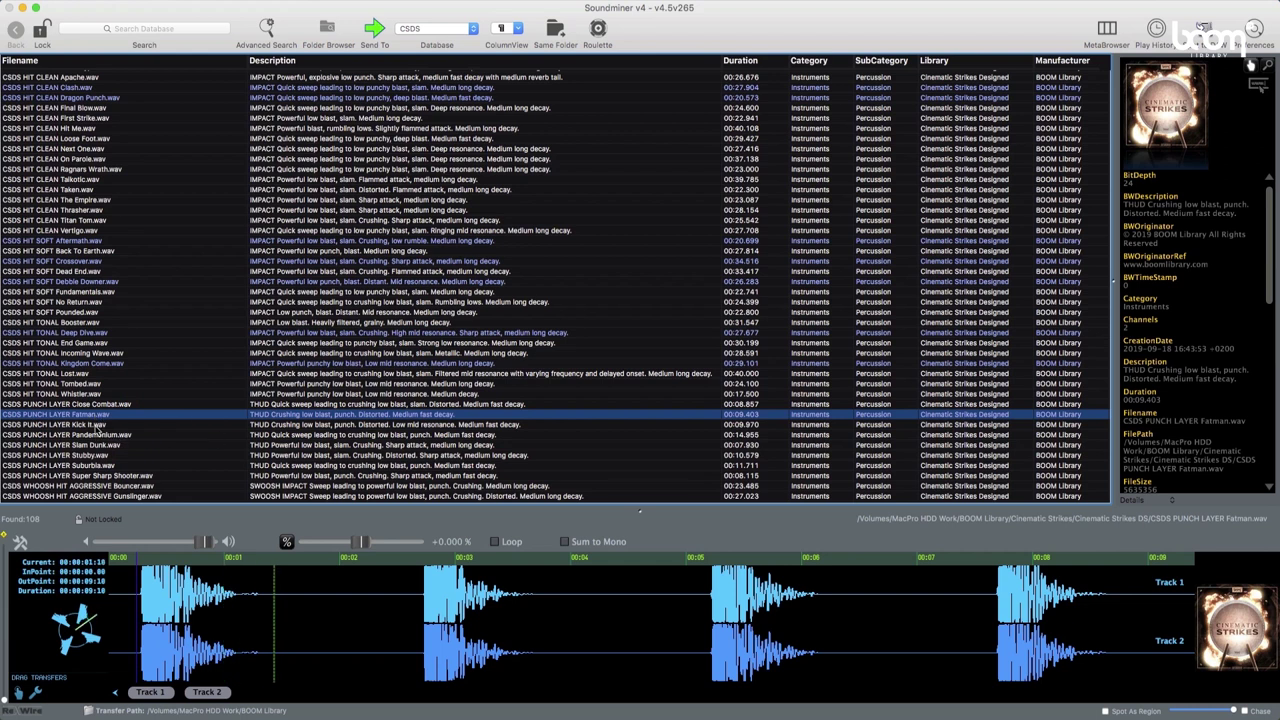
{"action": "left_click", "coordinate": [97, 427]}
{"action": "left_click", "coordinate": [99, 436]}
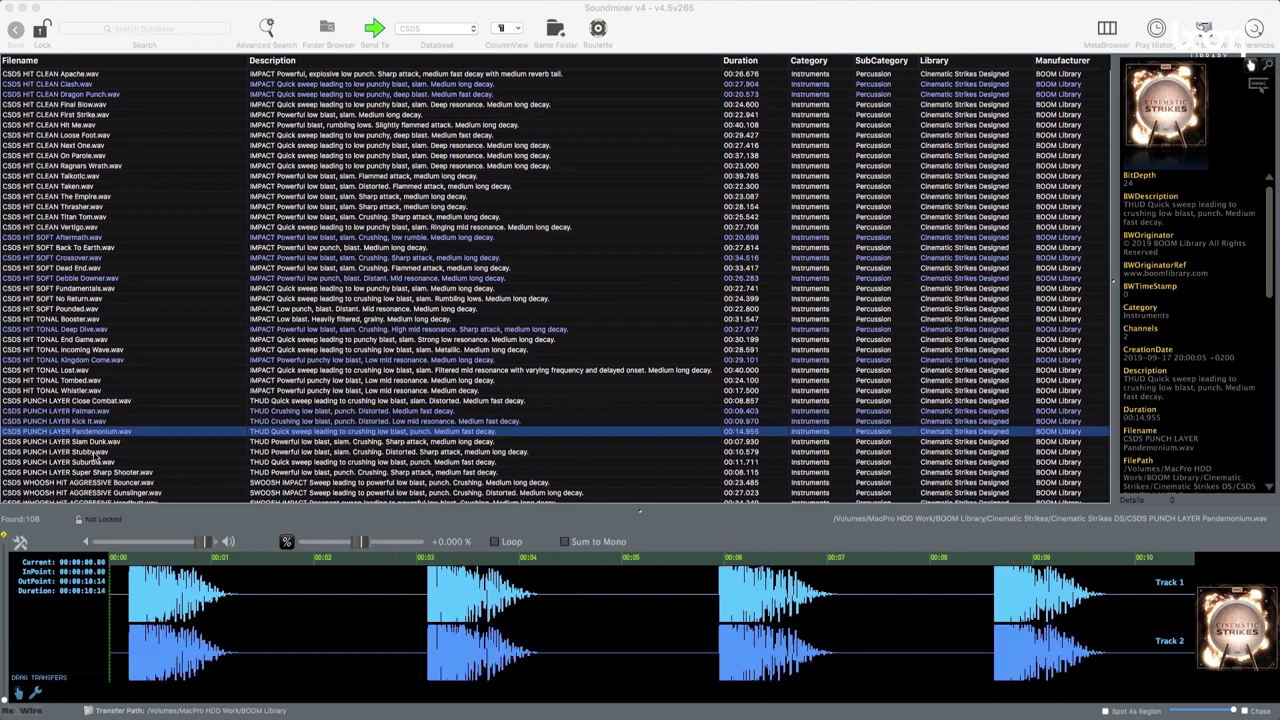
{"action": "left_click", "coordinate": [96, 453]}
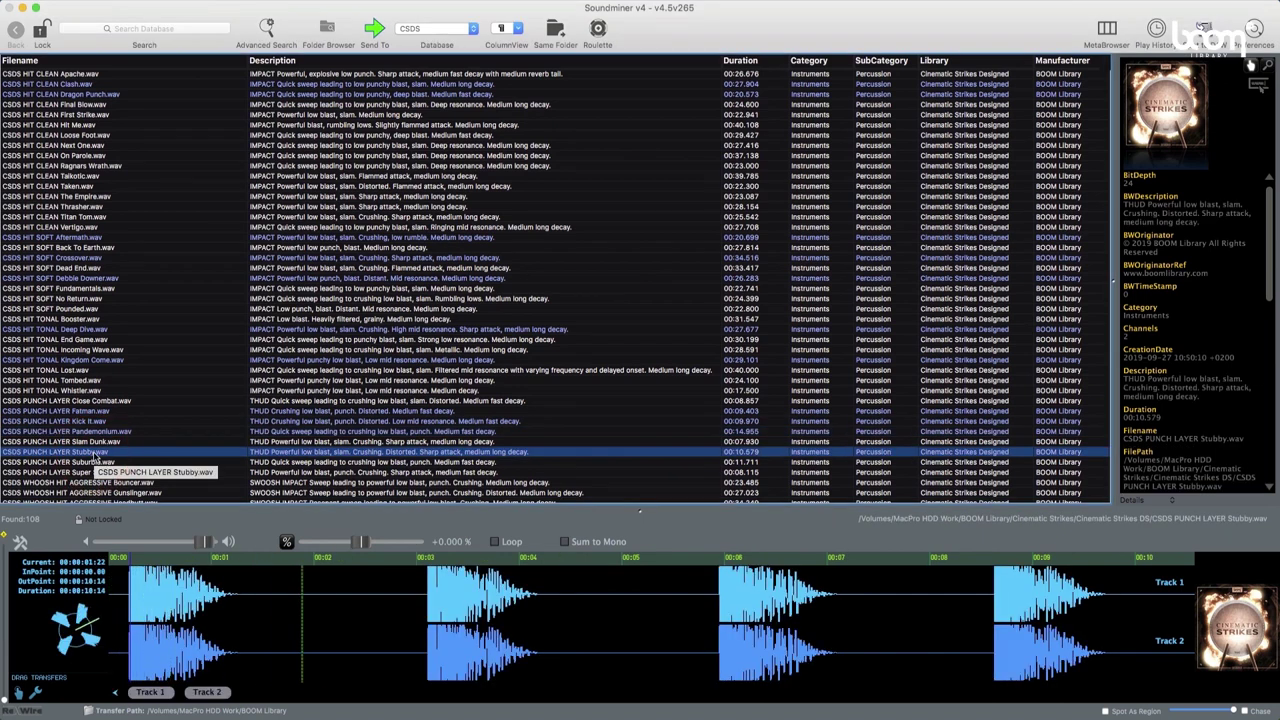
{"action": "scroll", "coordinate": [118, 436], "scroll_direction": "down", "scroll_amount": 5}
{"action": "scroll", "coordinate": [118, 434], "scroll_direction": "down", "scroll_amount": 1}
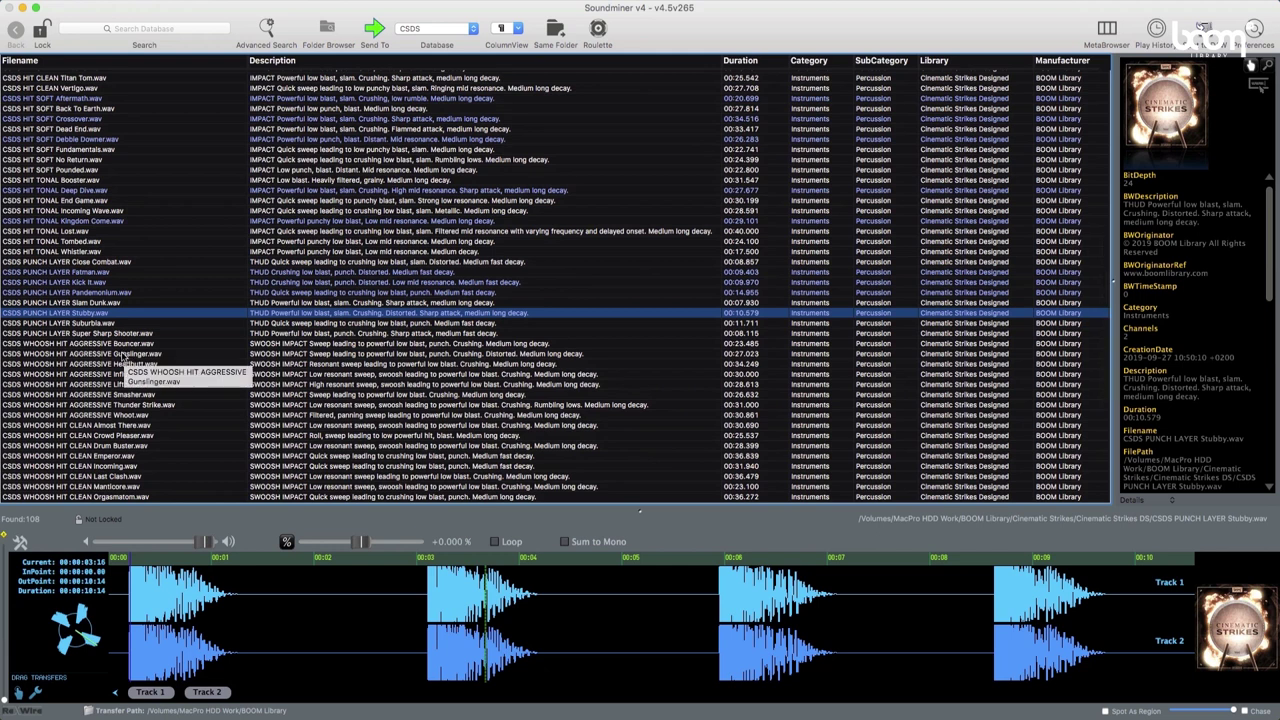
Audition WHOOSH HIT AGGRESSIVE Gunslinger, then WHOOSH HIT CLEAN Crowd Pleaser and Drum Buster
{"action": "left_click", "coordinate": [120, 355]}
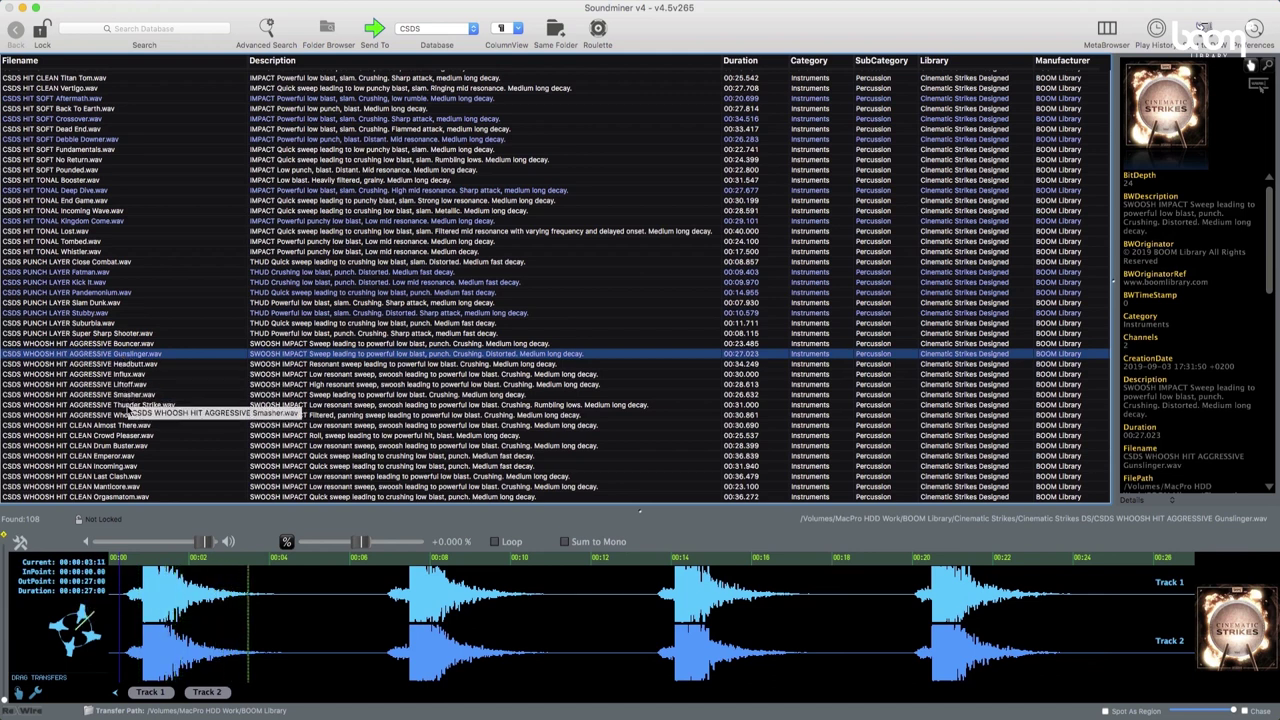
{"action": "scroll", "coordinate": [131, 414], "scroll_direction": "down", "scroll_amount": 3}
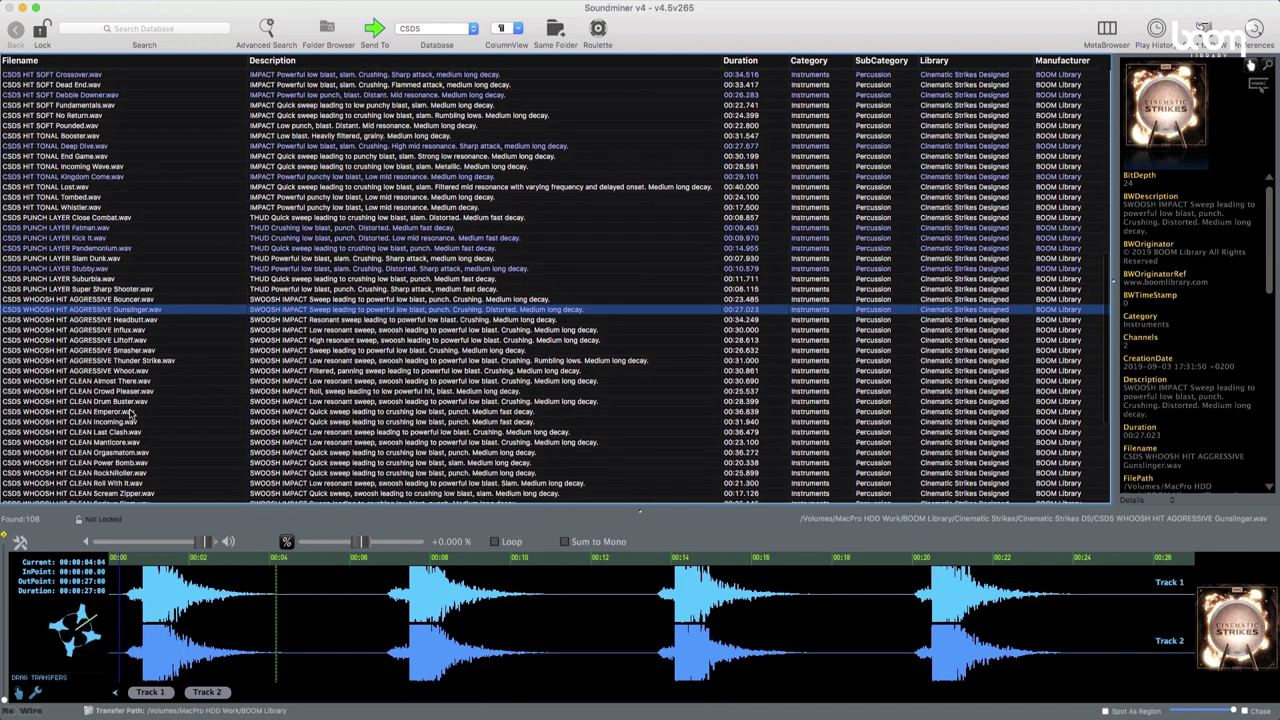
{"action": "scroll", "coordinate": [137, 400], "scroll_direction": "down", "scroll_amount": 1}
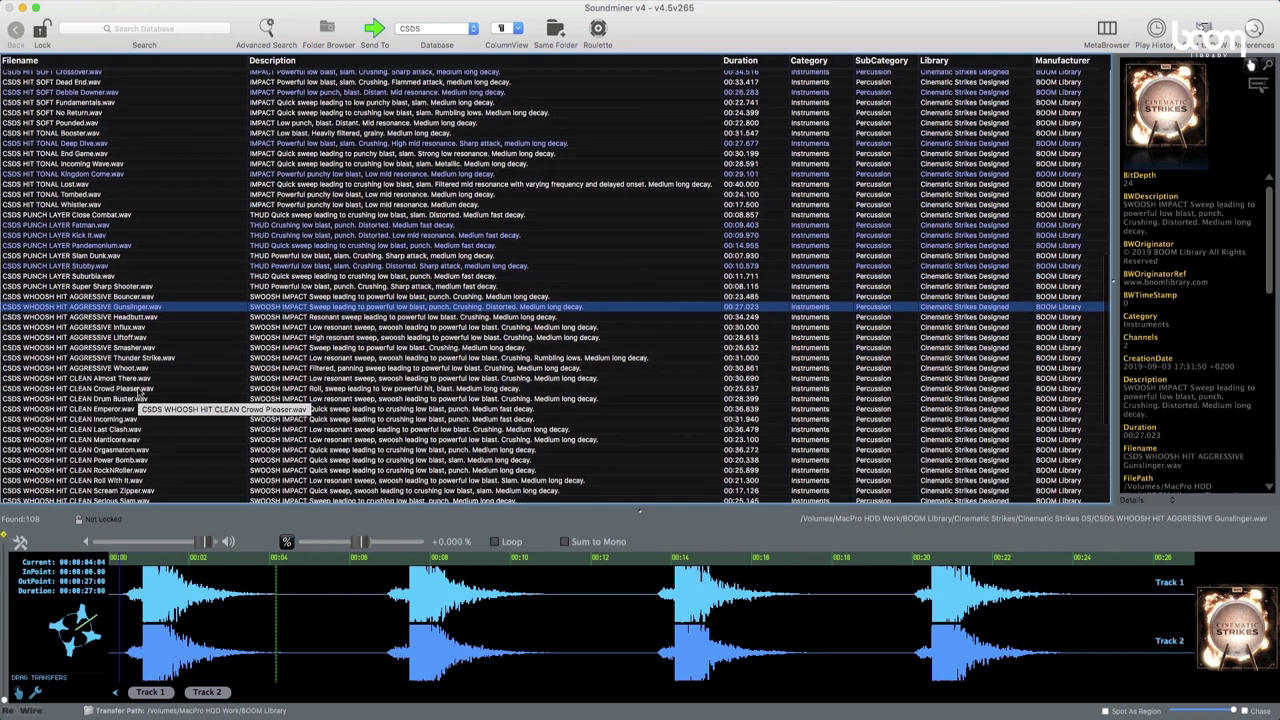
{"action": "left_click", "coordinate": [137, 389]}
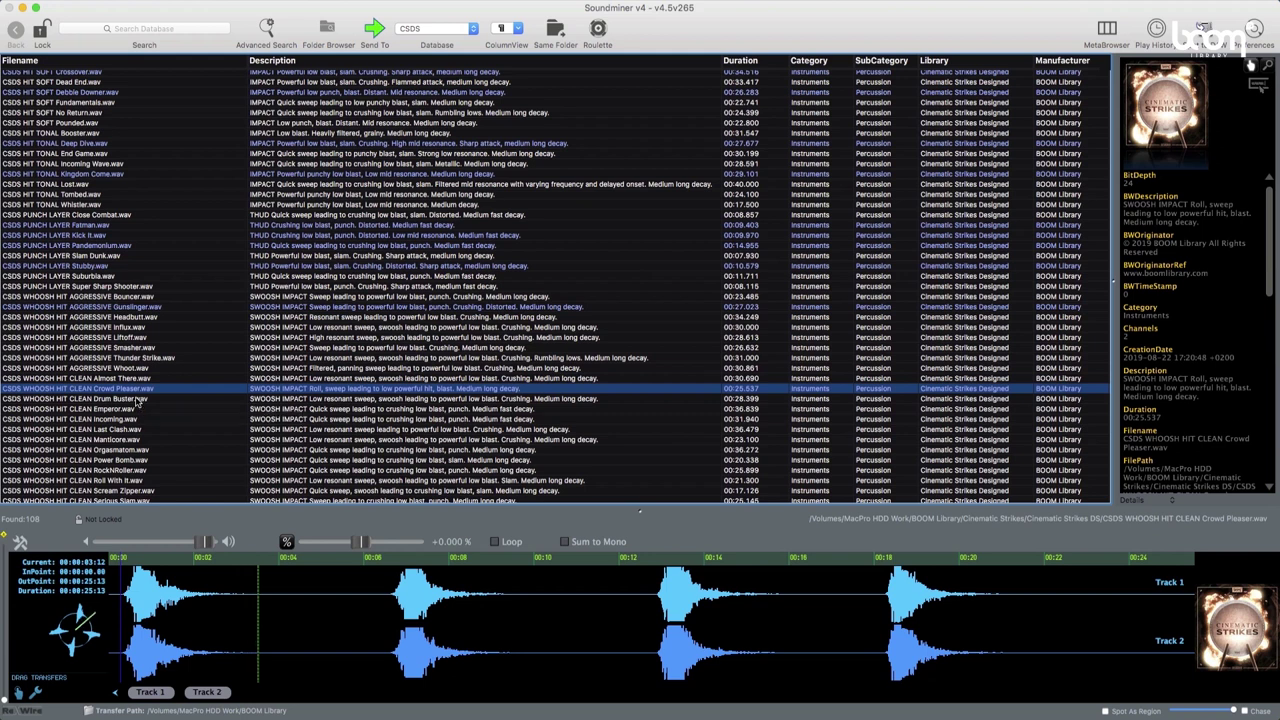
{"action": "left_click", "coordinate": [139, 400]}
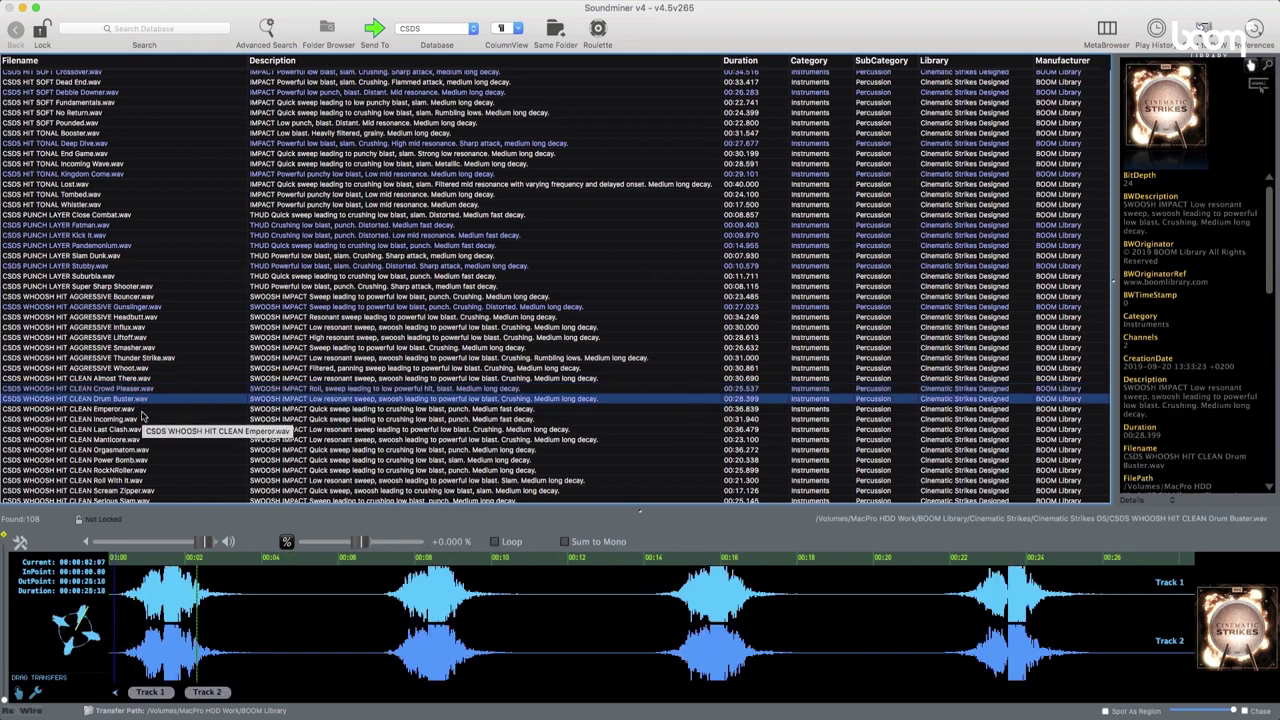
Audition WHOOSH HIT SOFT Collider and Flashback, then TONAL Hell Fire and Lost In A Dream, scrolling back to the top
{"action": "scroll", "coordinate": [143, 419], "scroll_direction": "down", "scroll_amount": 5}
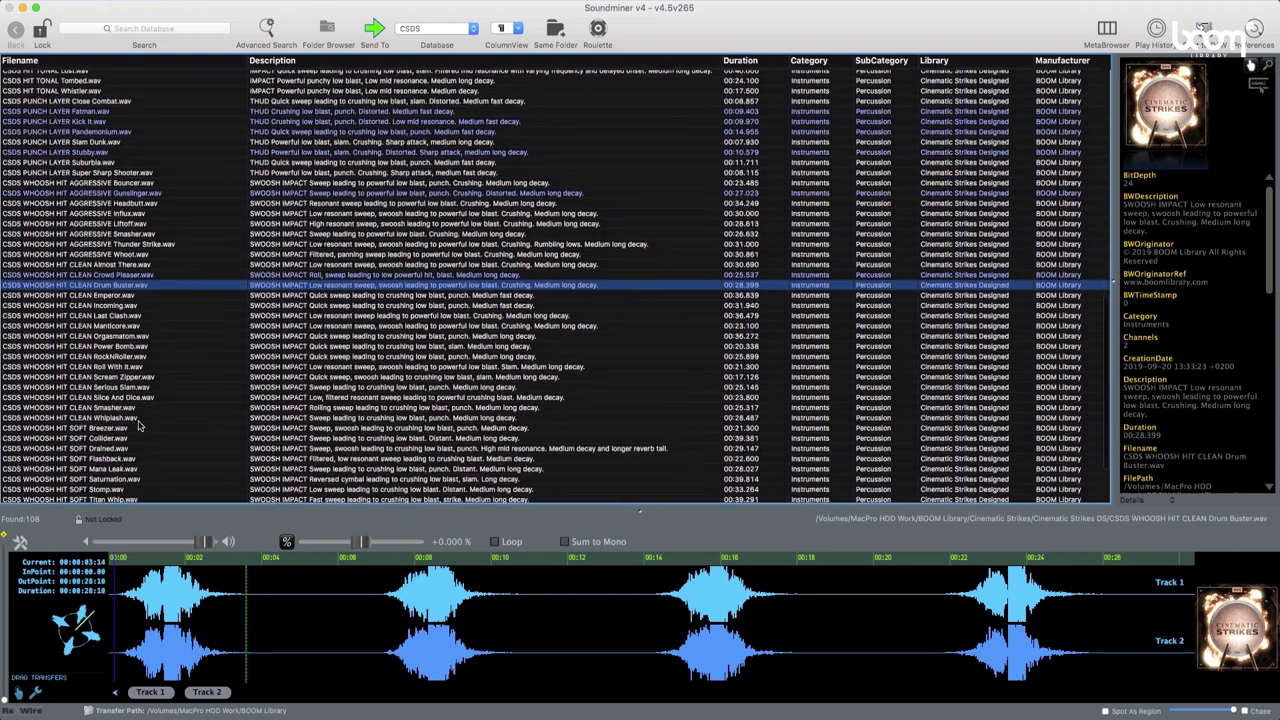
{"action": "left_click", "coordinate": [100, 431]}
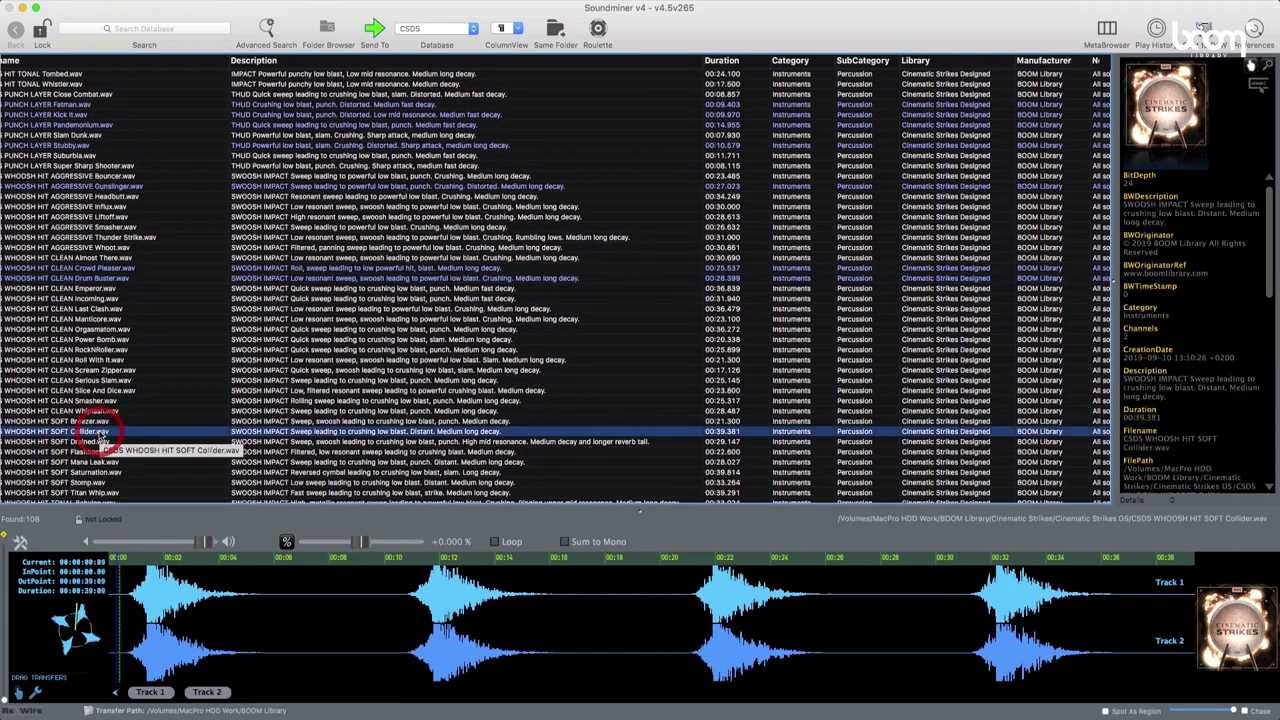
{"action": "scroll", "coordinate": [110, 440], "scroll_direction": "left", "scroll_amount": 2}
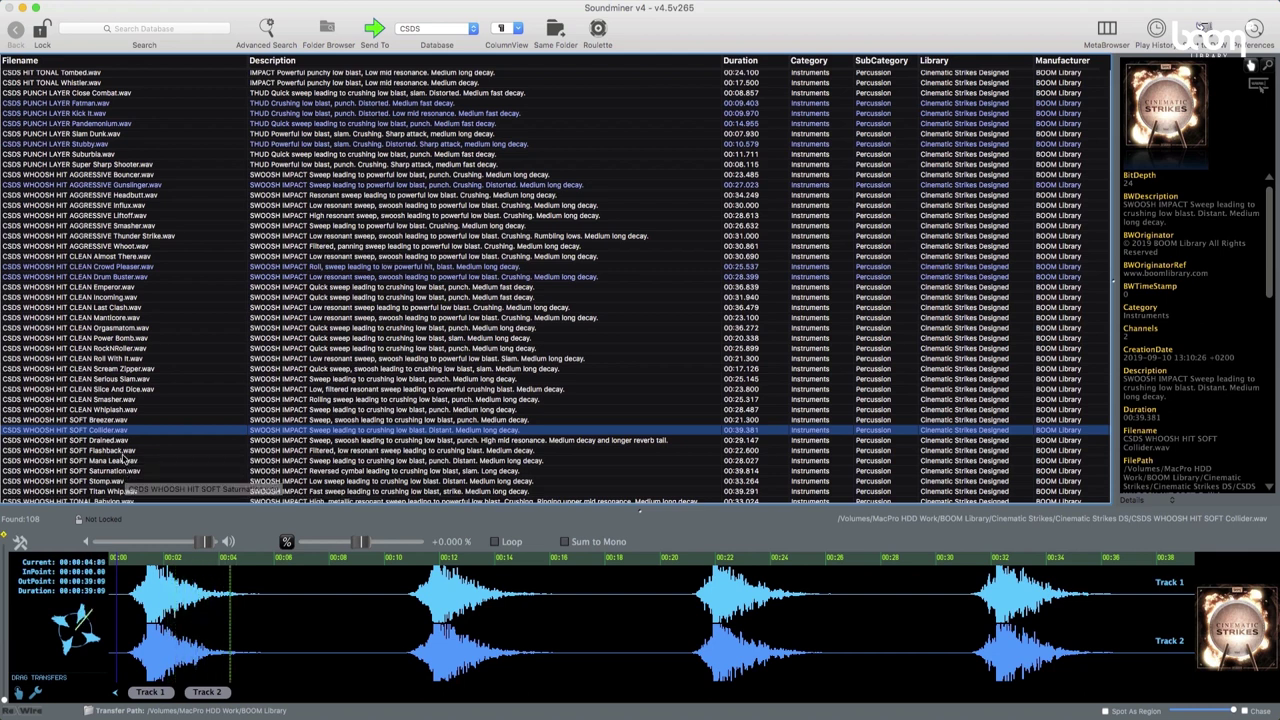
{"action": "left_click", "coordinate": [121, 451]}
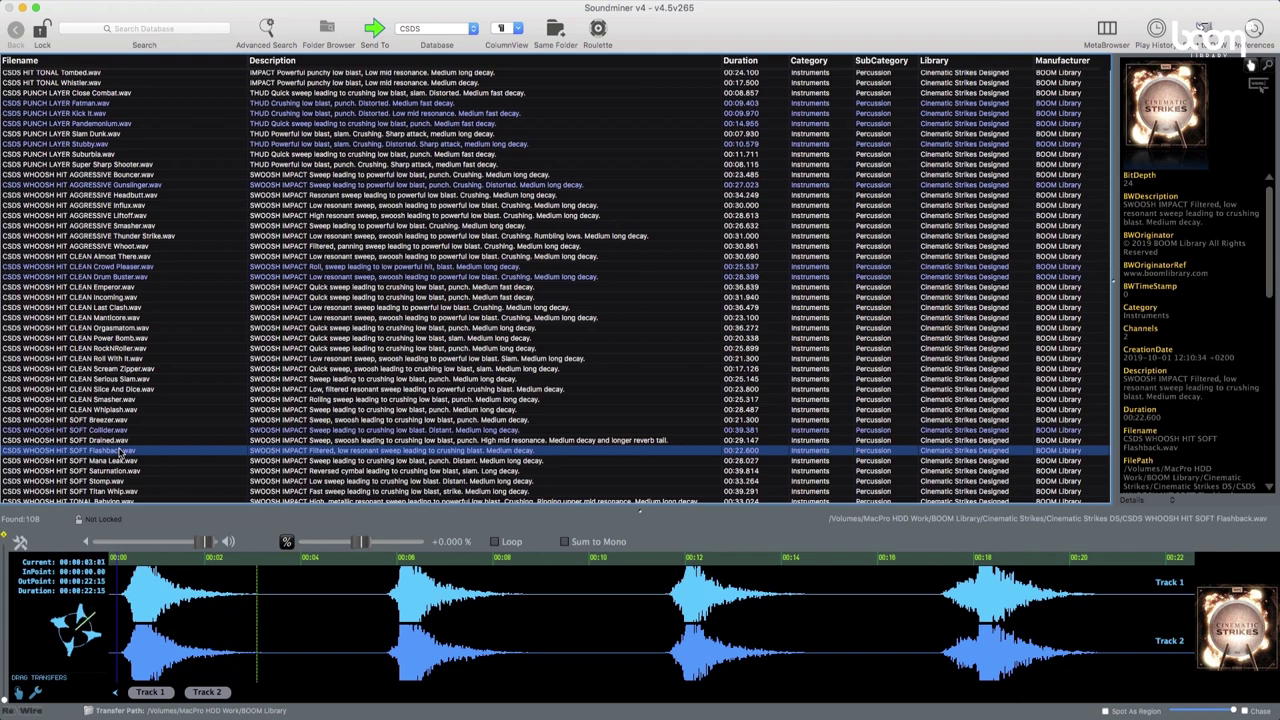
{"action": "scroll", "coordinate": [121, 451], "scroll_direction": "down", "scroll_amount": 5}
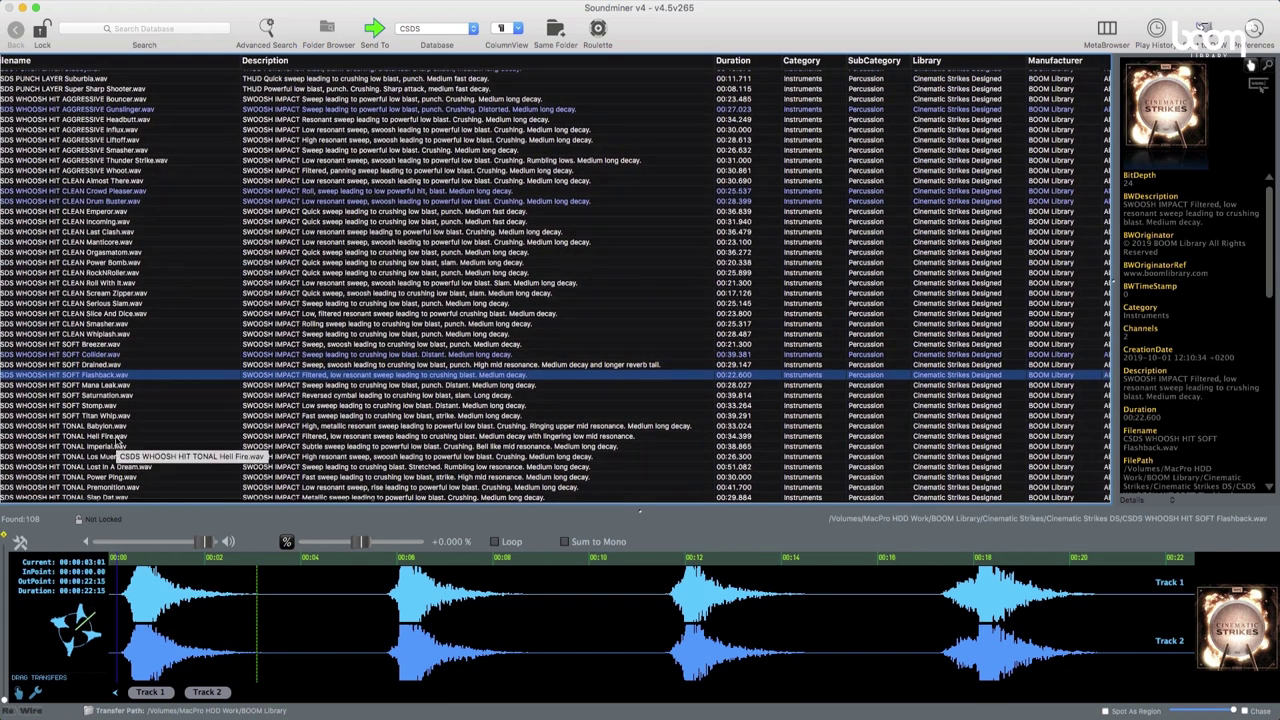
{"action": "left_click", "coordinate": [115, 437]}
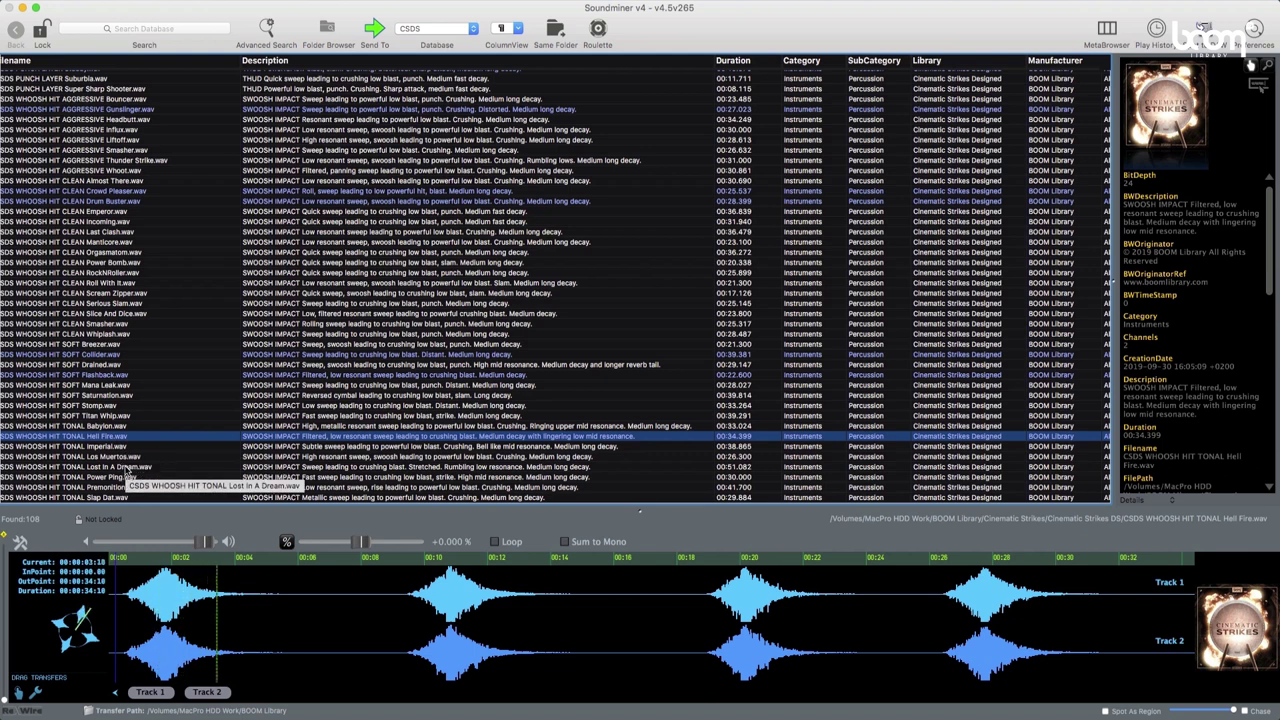
{"action": "left_click", "coordinate": [127, 467]}
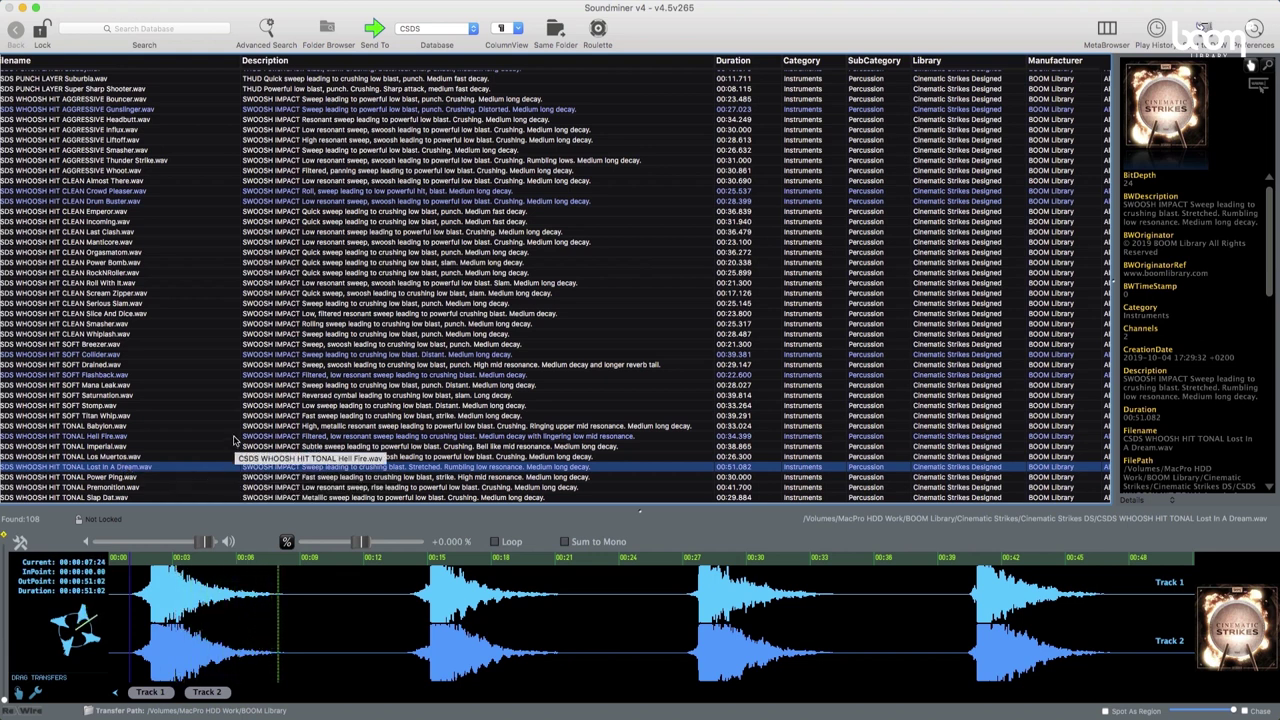
{"action": "scroll", "coordinate": [233, 440], "scroll_direction": "up", "scroll_amount": 15}
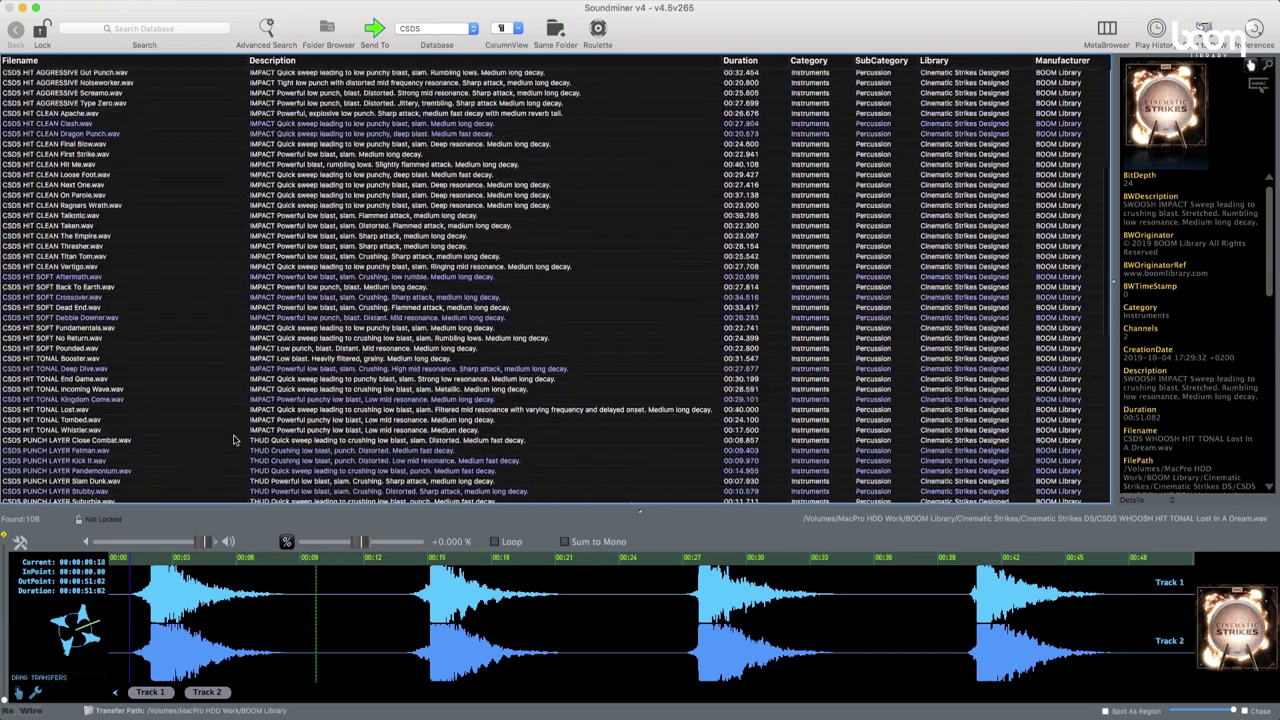
{"action": "scroll", "coordinate": [233, 440], "scroll_direction": "up", "scroll_amount": 8}
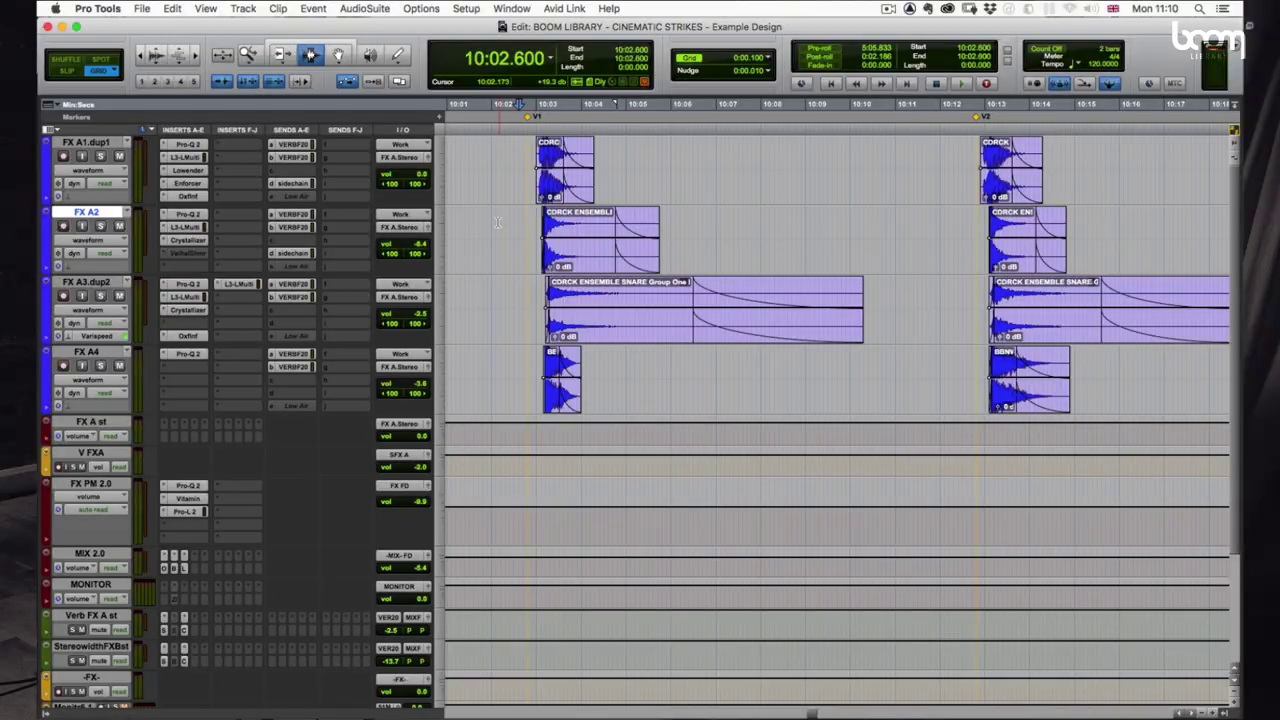
Select trial ranges on the FX A2 CORCK ENSEMBLE clip and the CORDS HIT CLEAN TAKEN BBU clip
{"action": "left_click_drag", "start_coordinate": [497, 222], "coordinate": [823, 229]}
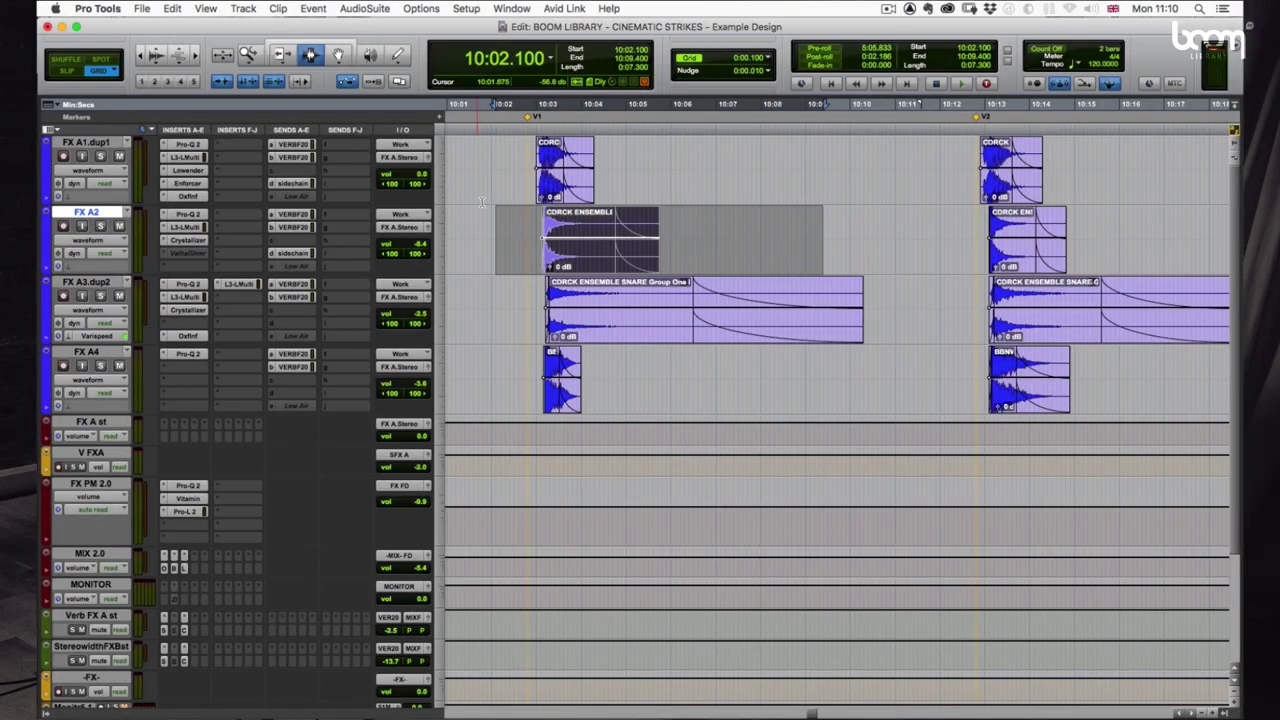
{"action": "scroll", "coordinate": [661, 497], "scroll_direction": "down", "scroll_amount": 5}
{"action": "left_click_drag", "start_coordinate": [555, 600], "coordinate": [512, 577]}
{"action": "scroll", "coordinate": [541, 551], "scroll_direction": "up", "scroll_amount": 5}
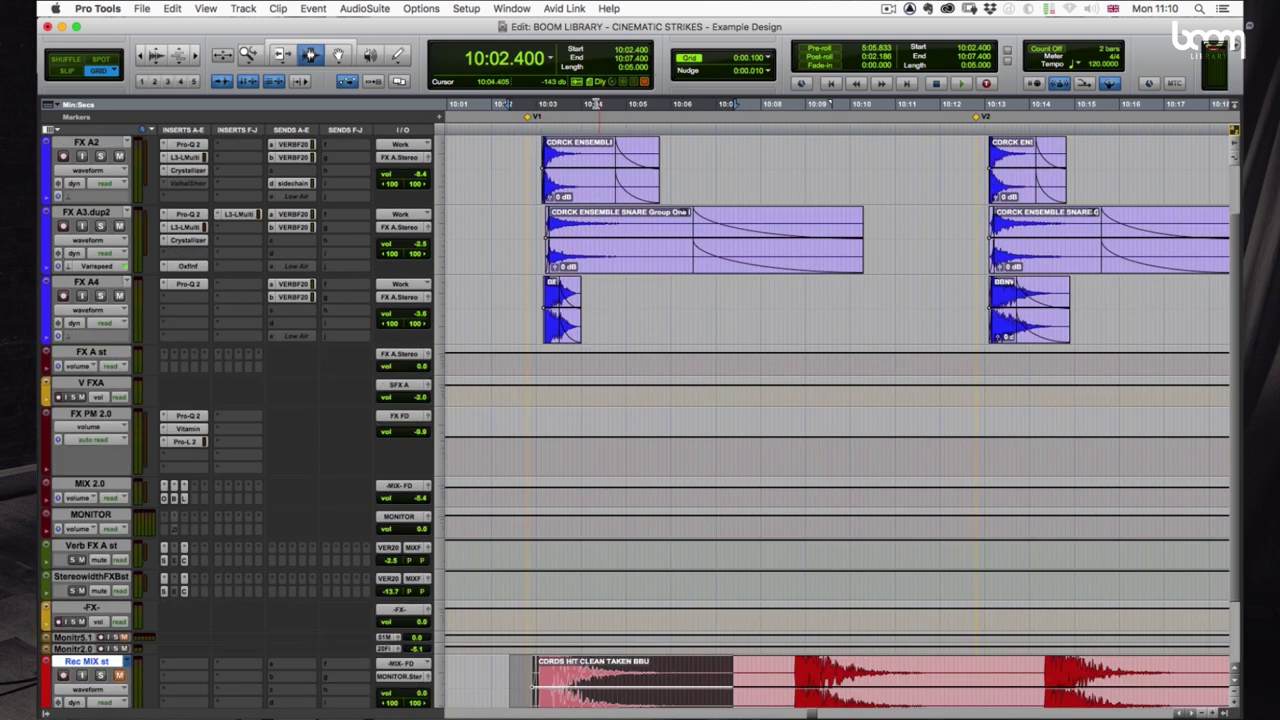
Select the first hit across all four layers, then only on FX A1.dup1 from 10:01.9 to 10:11.0
{"action": "left_click_drag", "start_coordinate": [490, 148], "coordinate": [903, 383]}
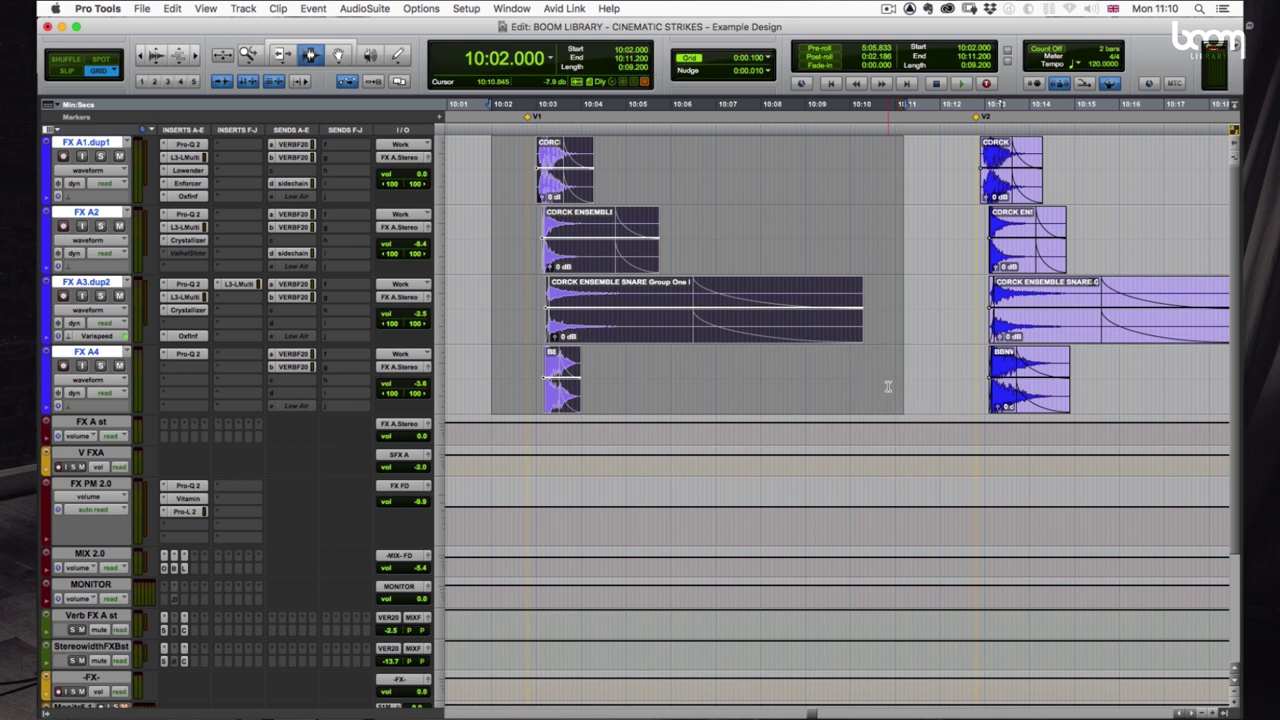
{"action": "left_click_drag", "start_coordinate": [497, 155], "coordinate": [667, 169]}
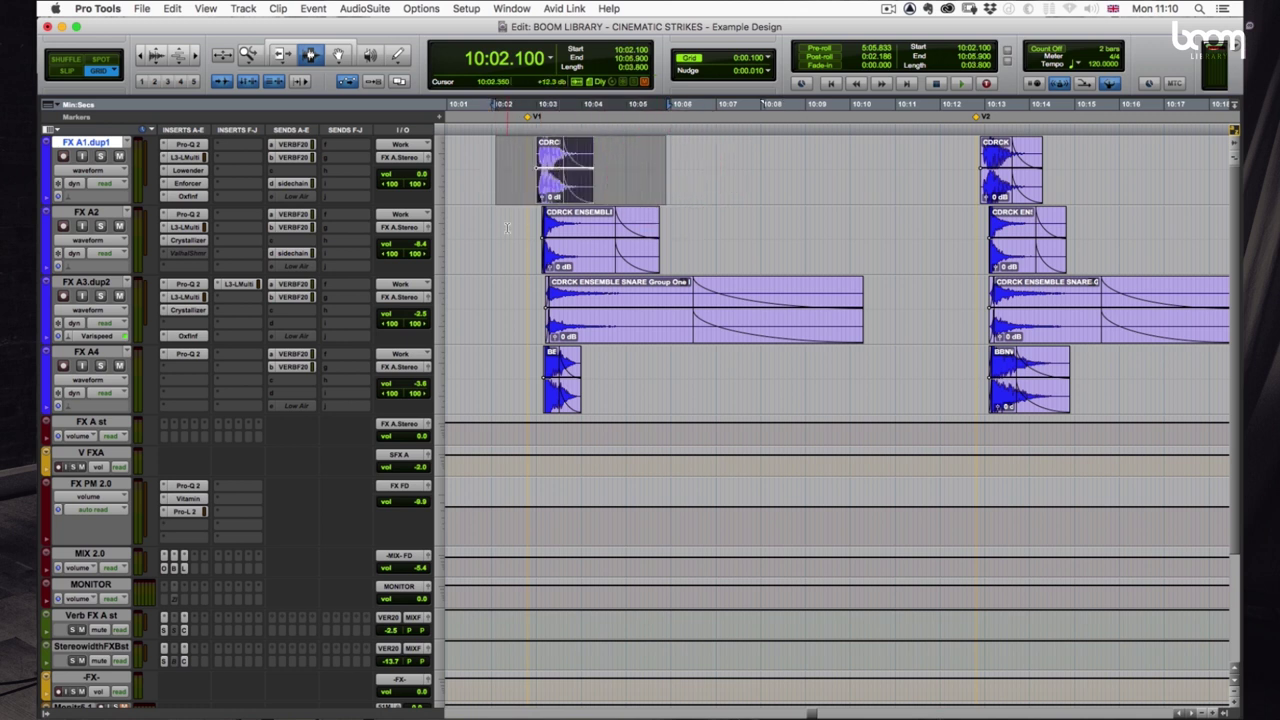
{"action": "left_click_drag", "start_coordinate": [509, 153], "coordinate": [921, 176]}
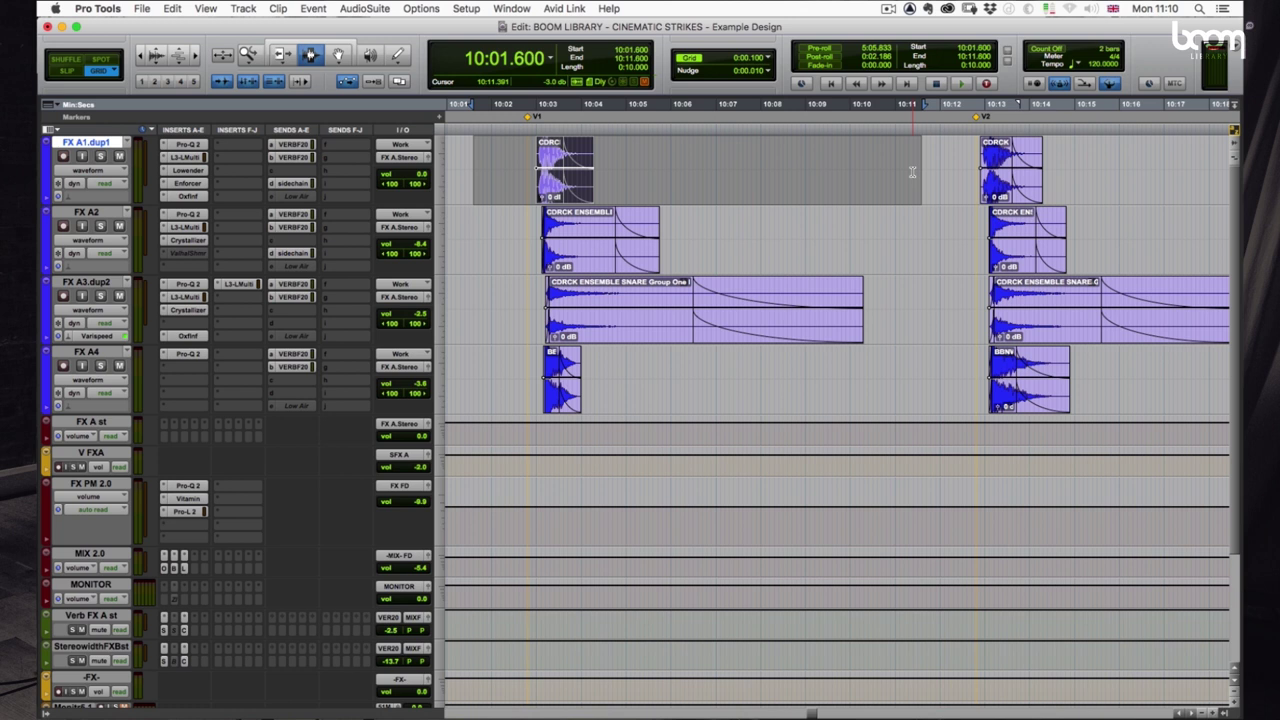
{"action": "left_click_drag", "start_coordinate": [487, 150], "coordinate": [895, 163]}
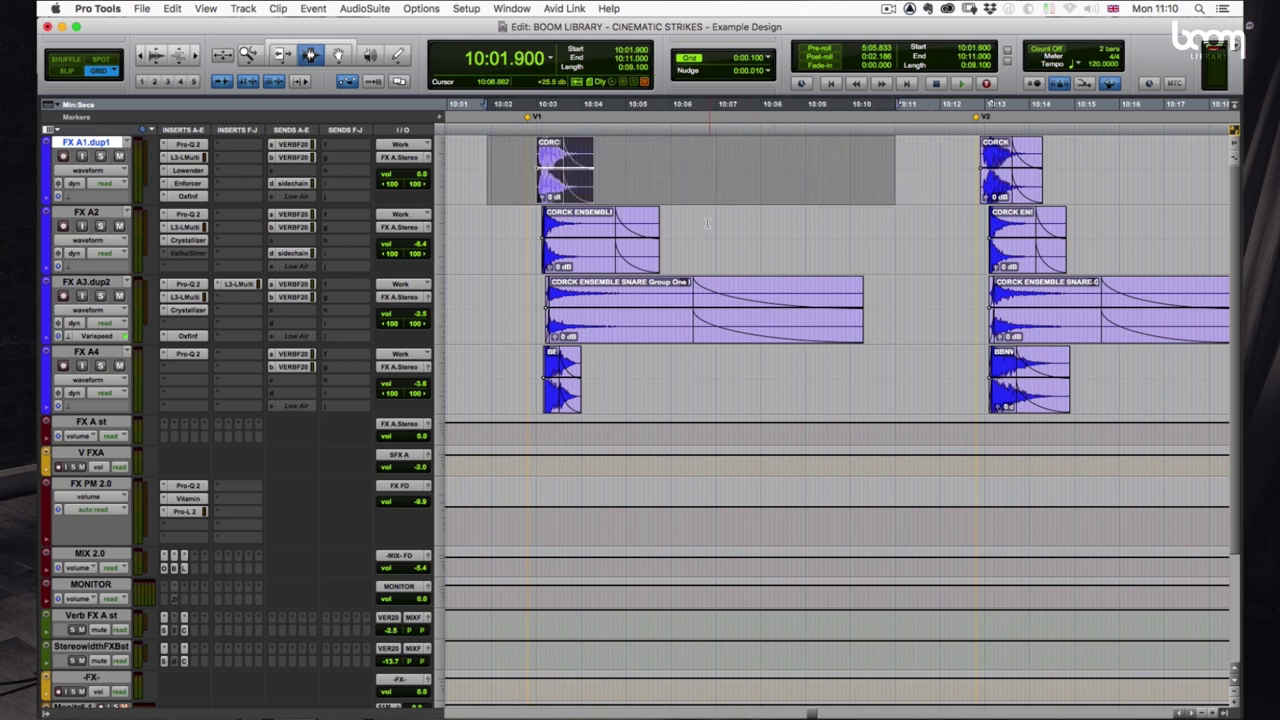
Zoom in on the first hit and play it from 10:02.500
{"action": "left_click", "coordinate": [500, 157]}
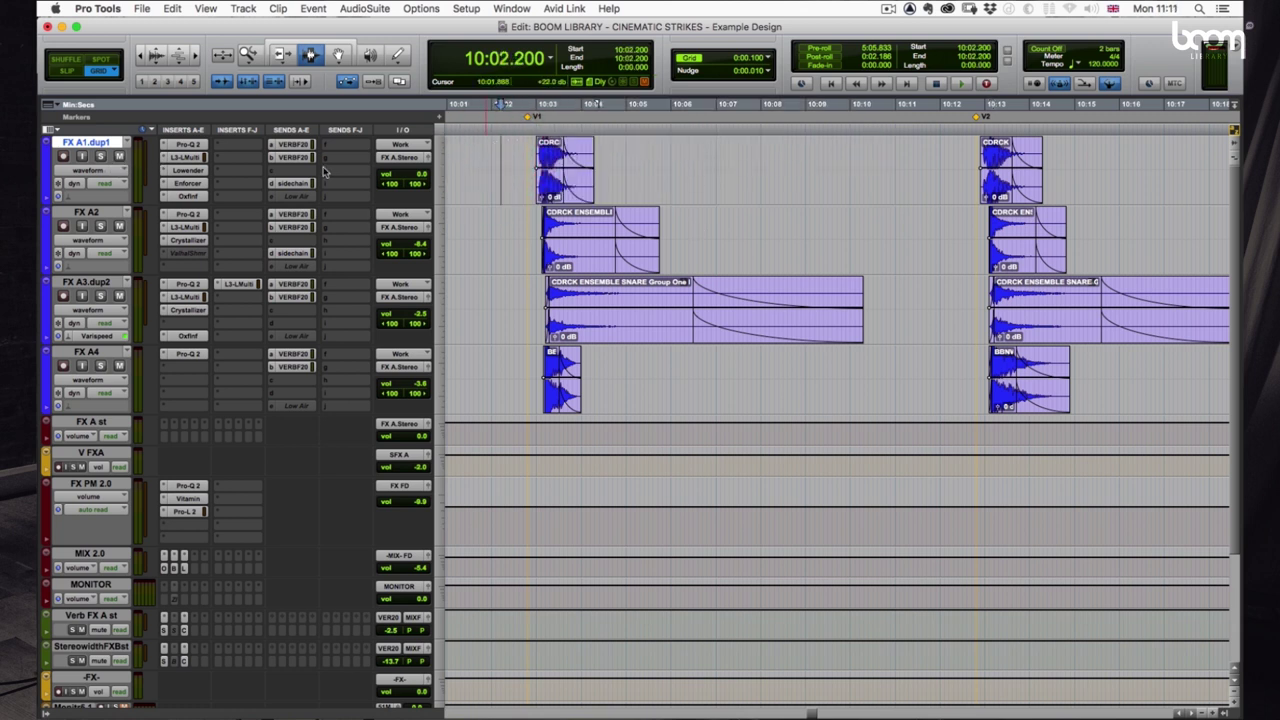
{"action": "key", "text": "super+bracketright"}
{"action": "key", "text": "super+bracketright"}
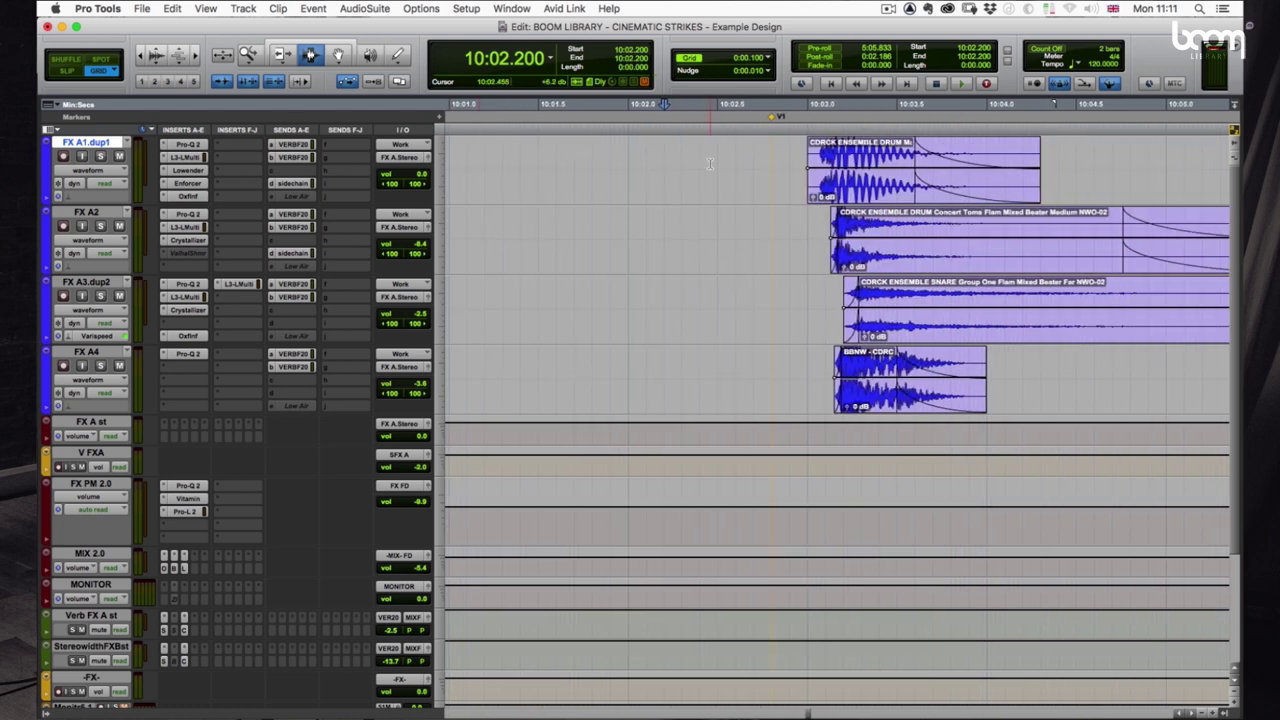
{"action": "left_click", "coordinate": [709, 163]}
{"action": "left_click", "coordinate": [711, 160]}
{"action": "key", "text": "space"}
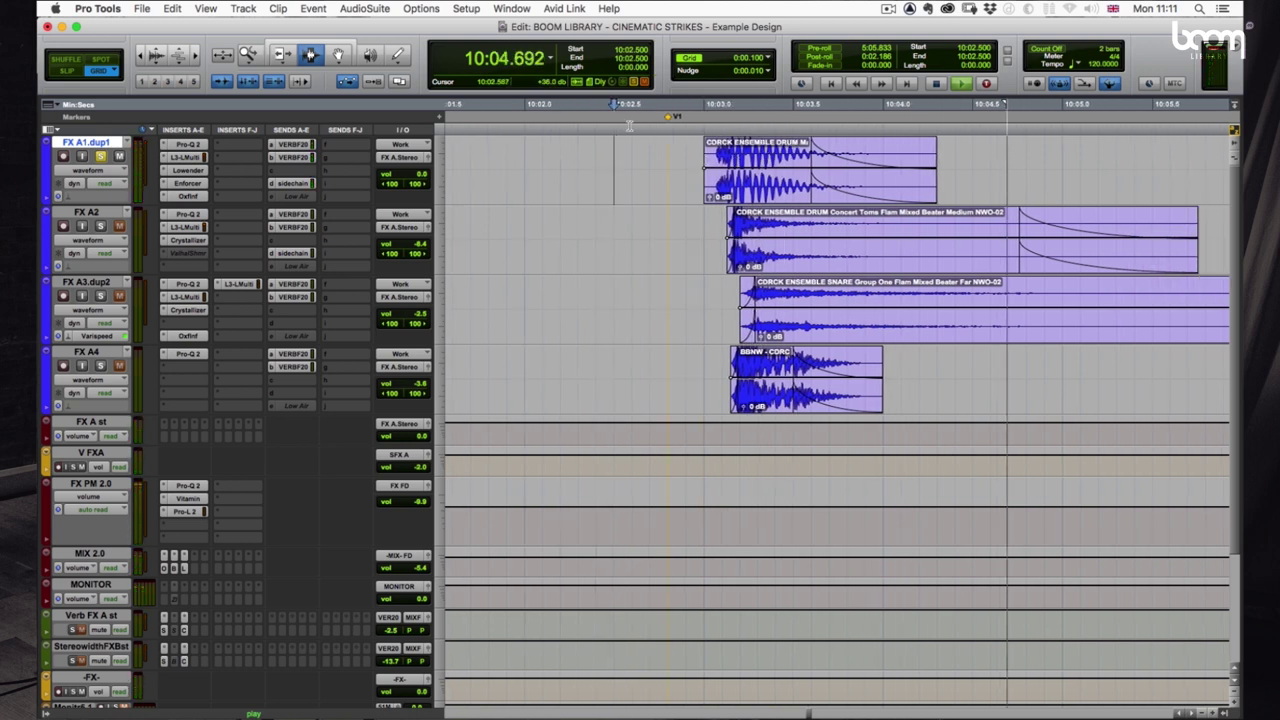
{"action": "key", "text": "space"}
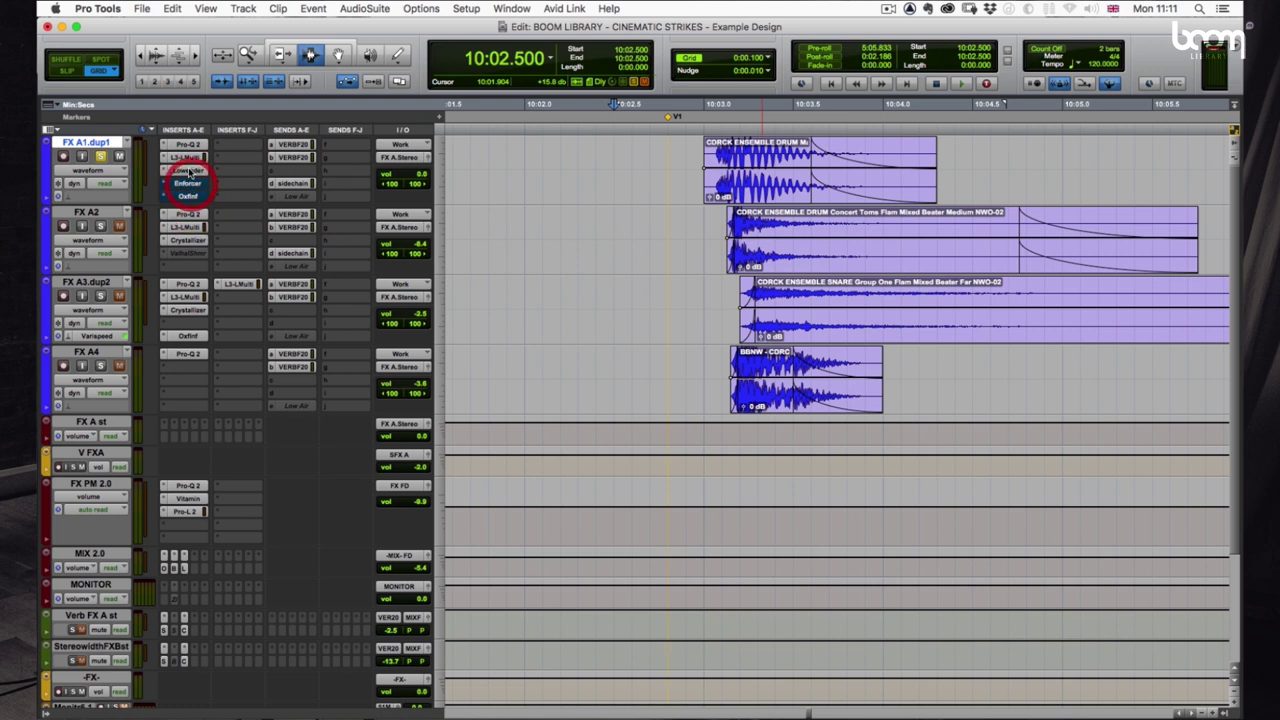
Replay the hit and bring up the Pro-Q 2 EQ on FX A1.dup1
{"action": "key", "text": "space"}
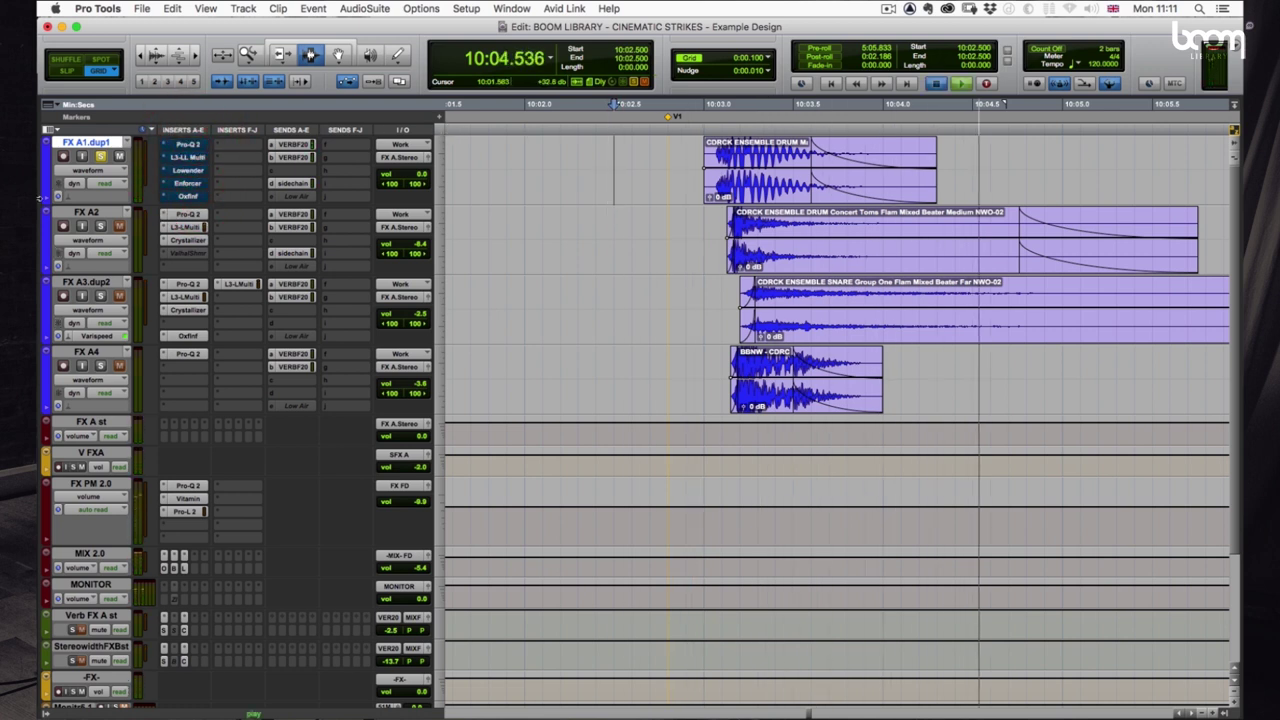
{"action": "key", "text": "space"}
{"action": "left_click", "coordinate": [178, 145]}
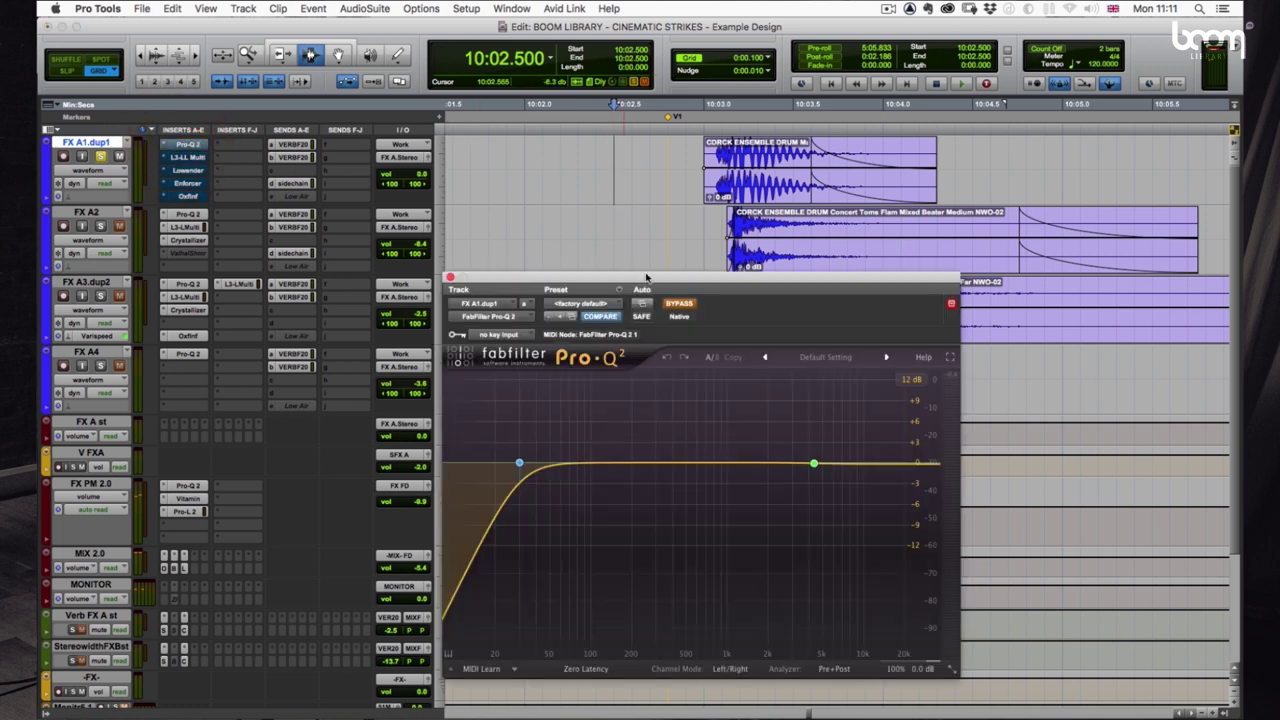
View the L3-LL Multimaximizer and Lowender on FX A1.dup1, switching Lowender on
{"action": "left_click_drag", "start_coordinate": [646, 277], "coordinate": [707, 138]}
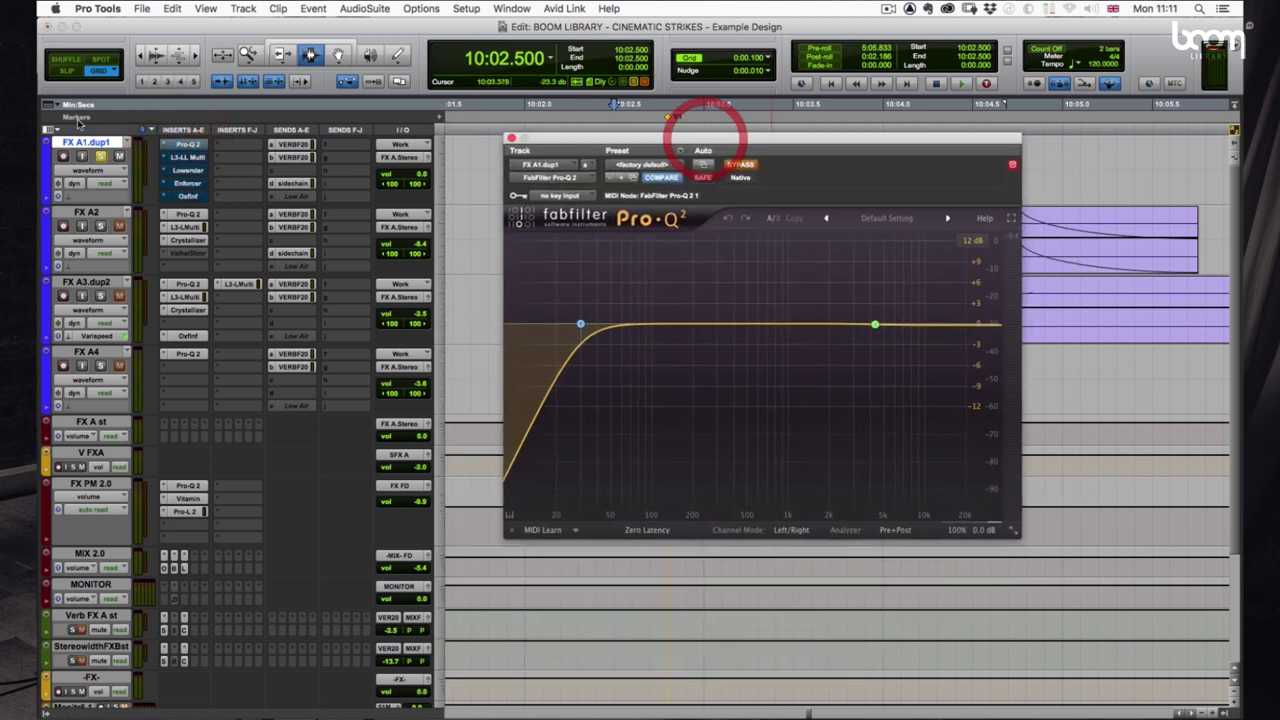
{"action": "left_click", "coordinate": [195, 157]}
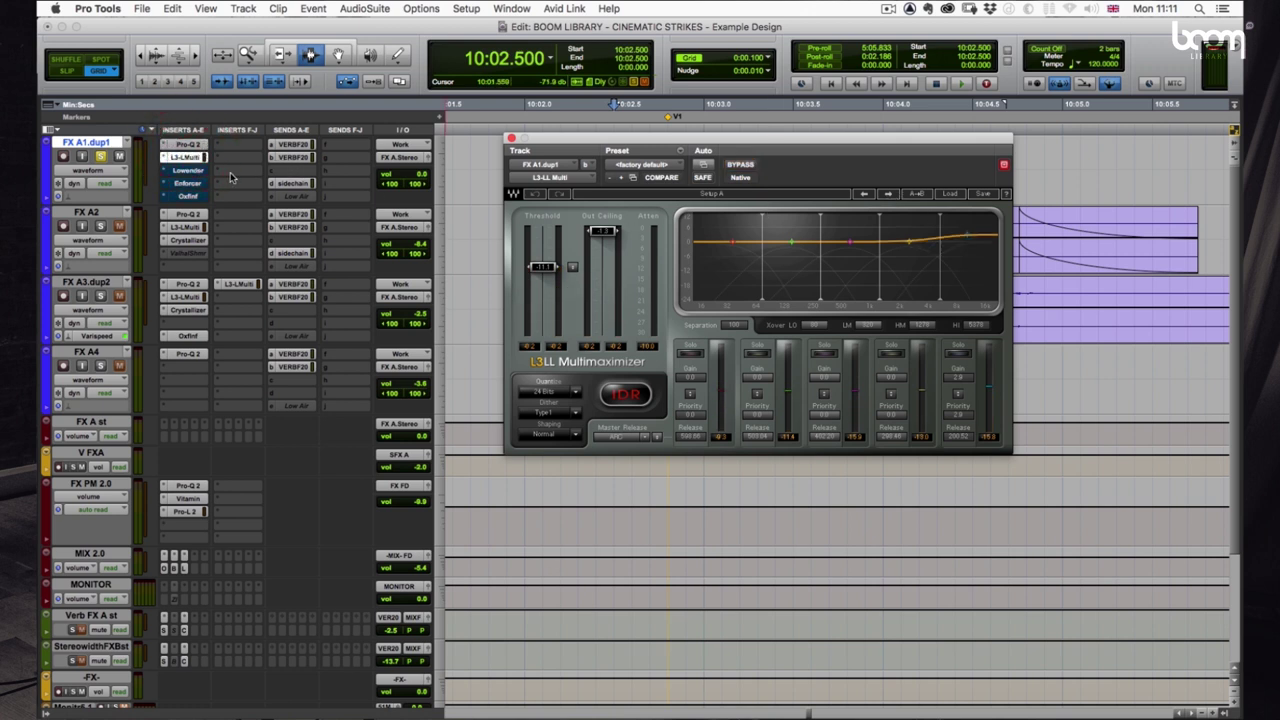
{"action": "left_click", "coordinate": [188, 170]}
{"action": "left_click_drag", "start_coordinate": [643, 141], "coordinate": [487, 173]}
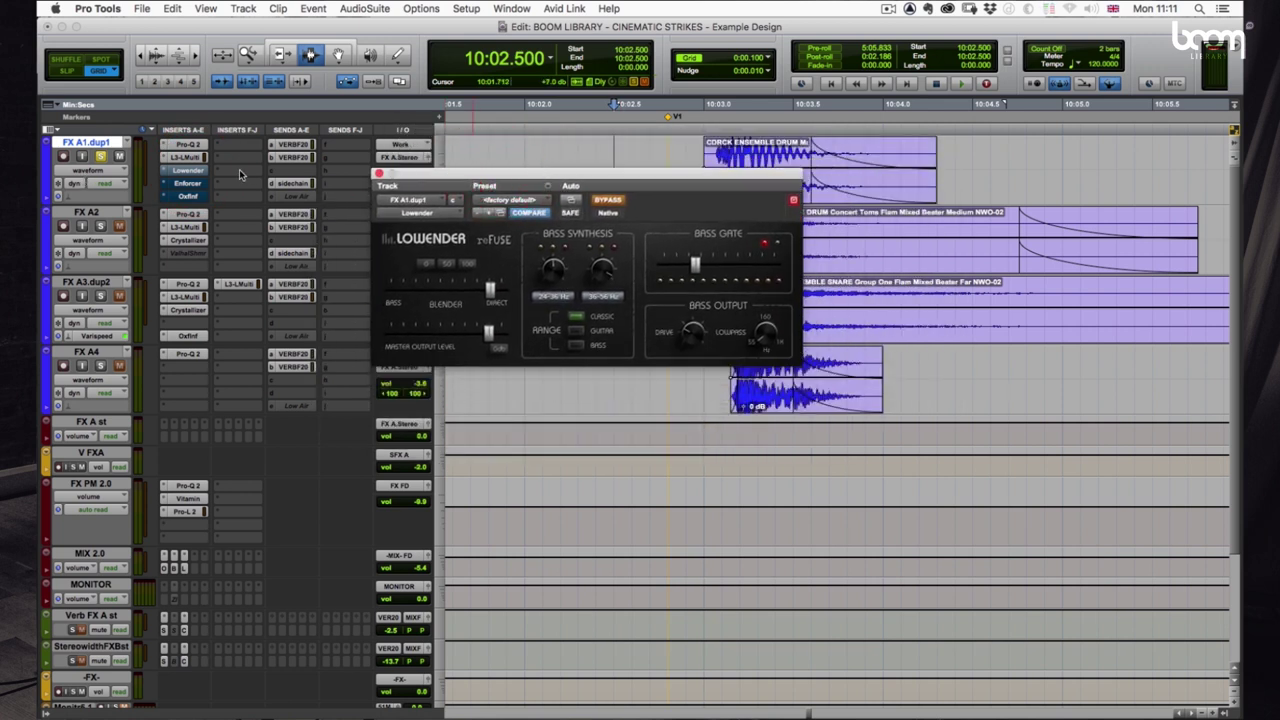
{"action": "left_click", "coordinate": [197, 172], "text": "super"}
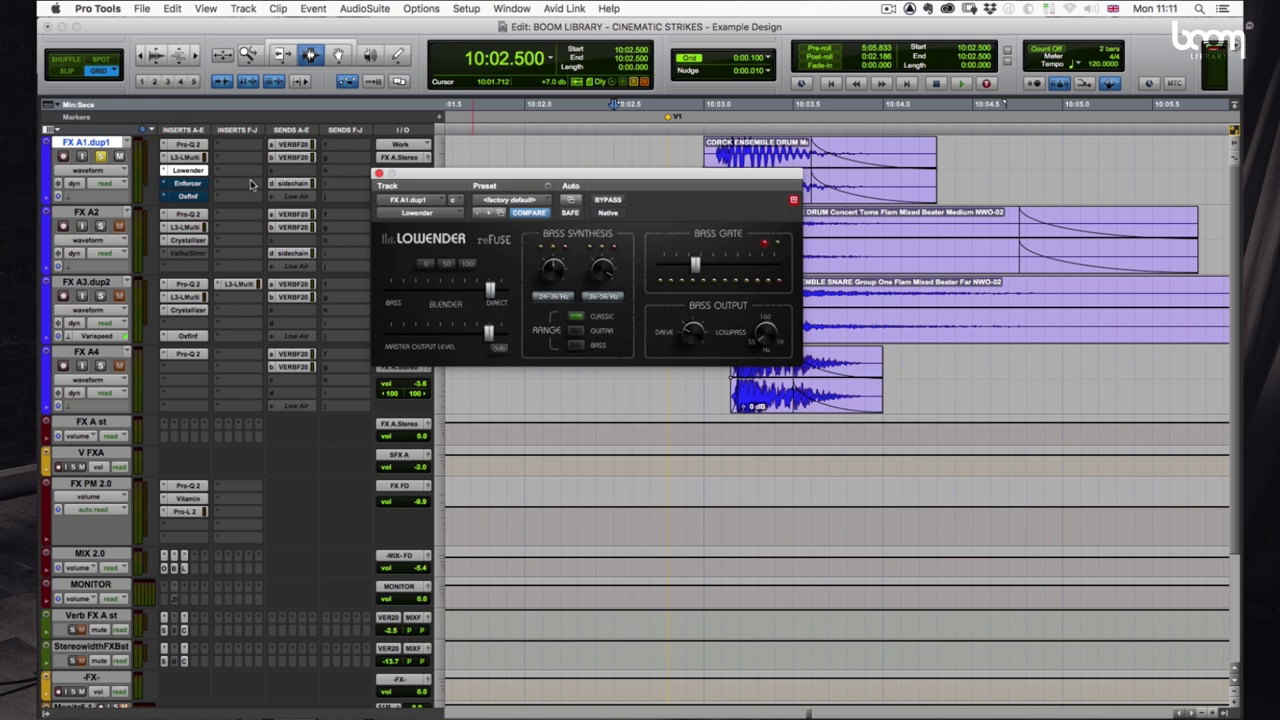
Bring up FX A1.dup1's Enforcer and play the hit through it from 10:02.700
{"action": "left_click", "coordinate": [197, 184]}
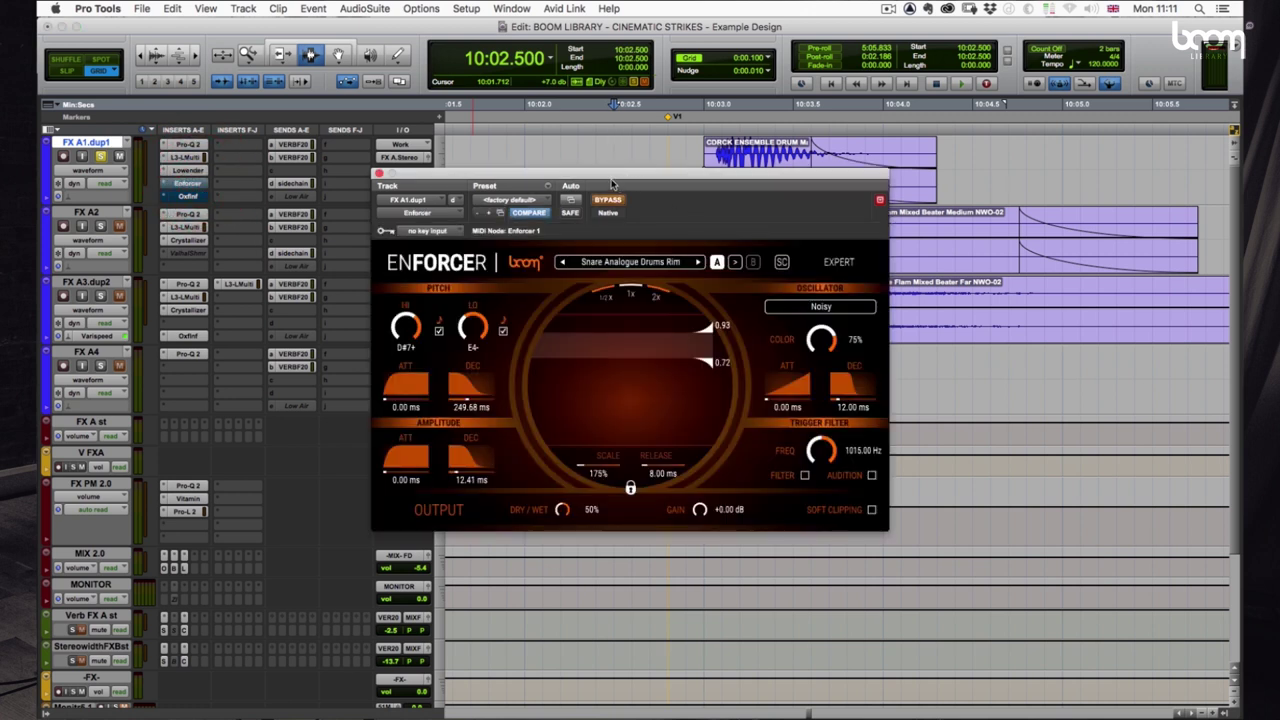
{"action": "left_click_drag", "start_coordinate": [614, 180], "coordinate": [1062, 172]}
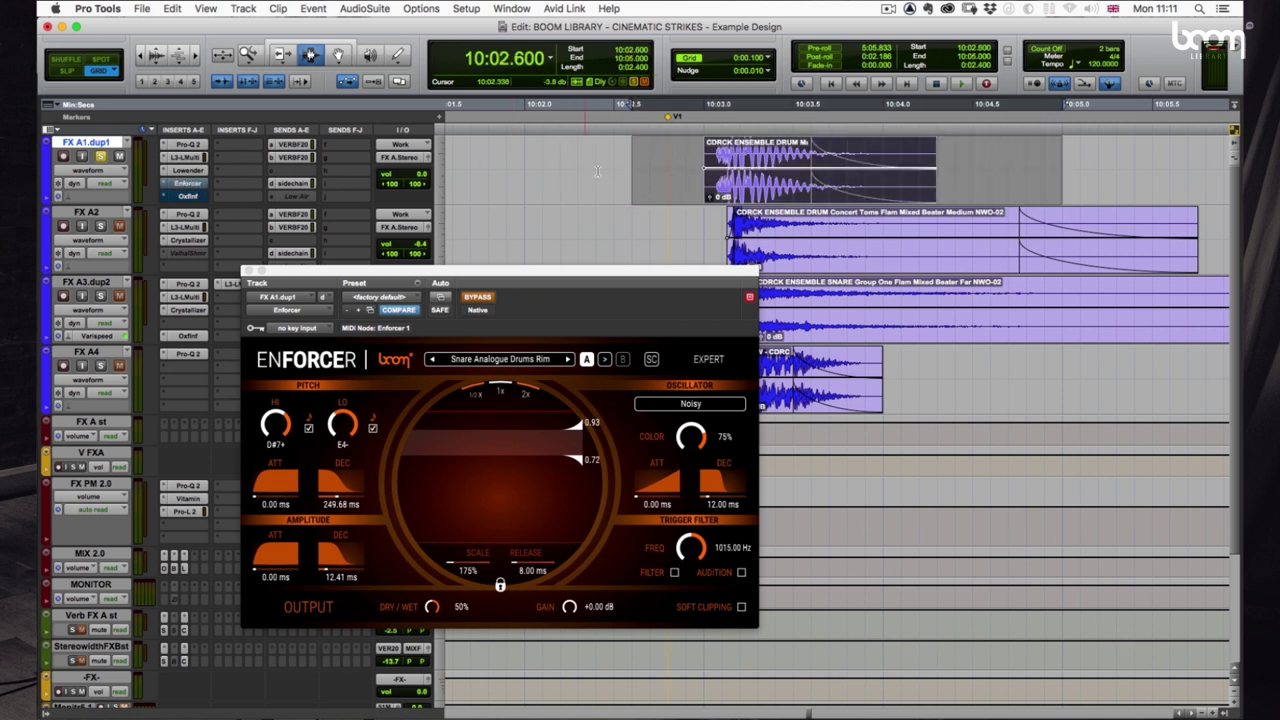
{"action": "left_click", "coordinate": [647, 145]}
{"action": "key", "text": "space"}
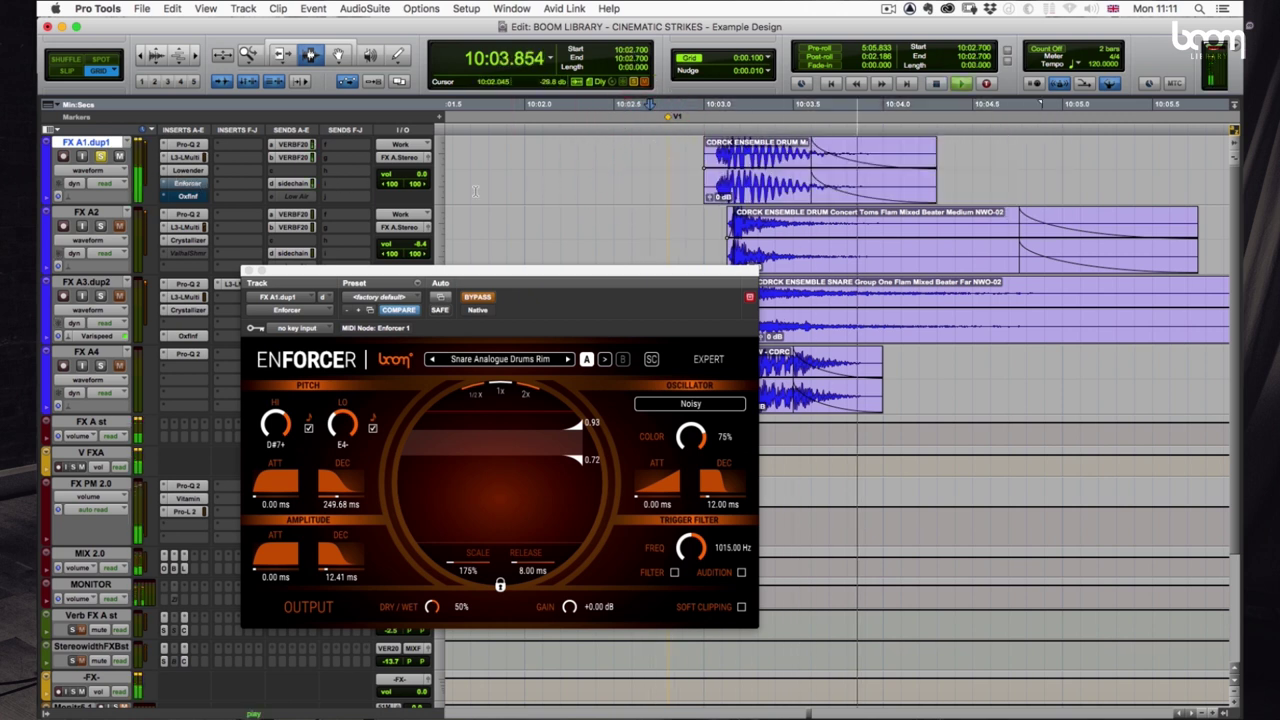
{"action": "key", "text": "space"}
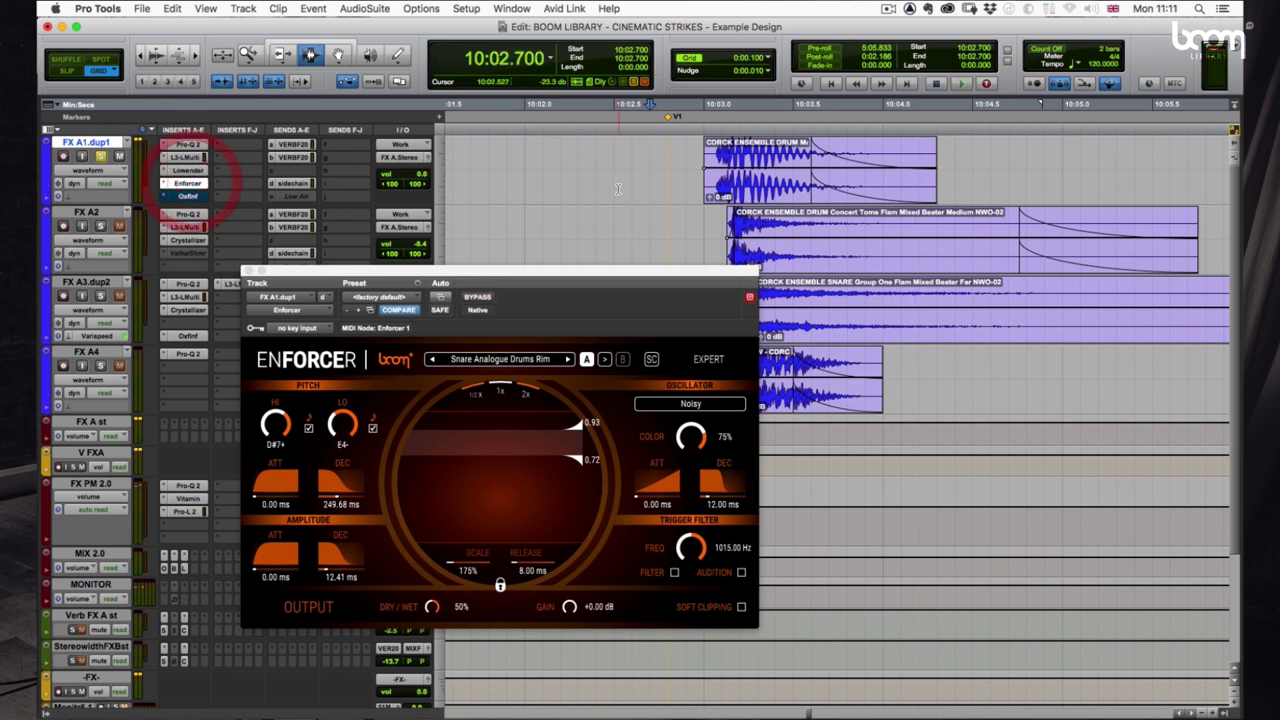
Replay the hit, then bring up FX A1.dup1's Oxford Inflator
{"action": "key", "text": "space"}
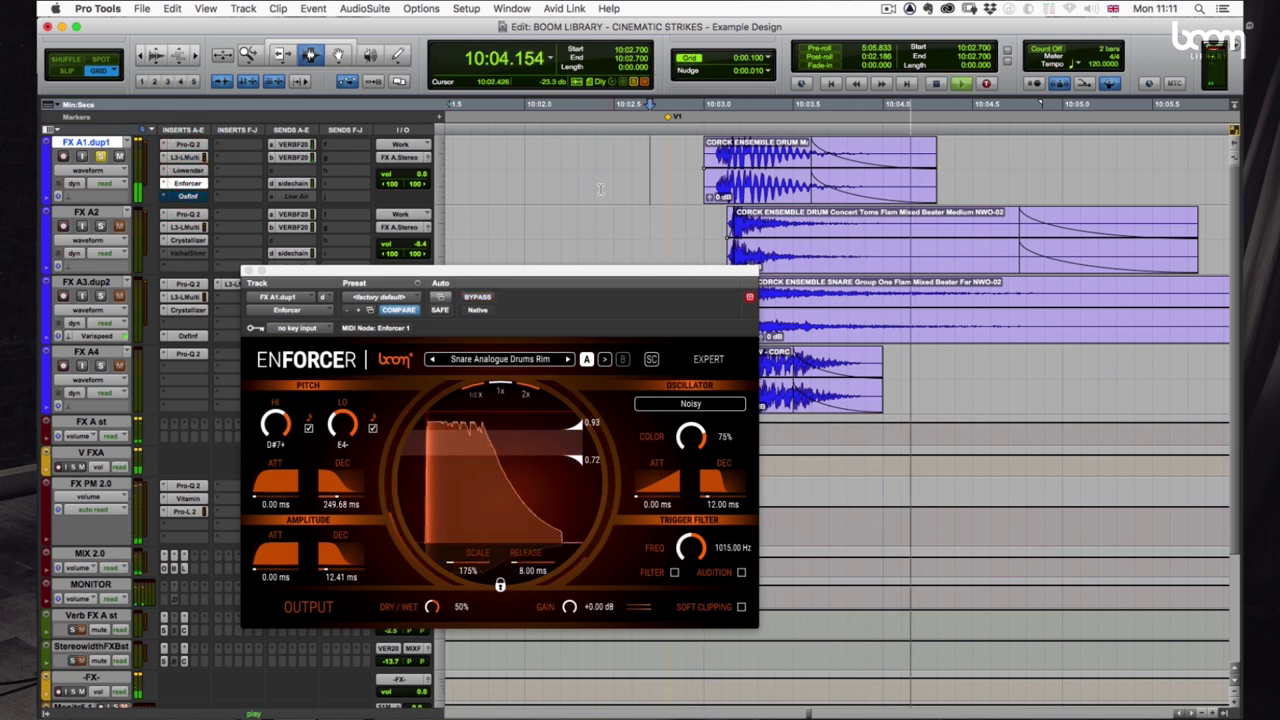
{"action": "key", "text": "space"}
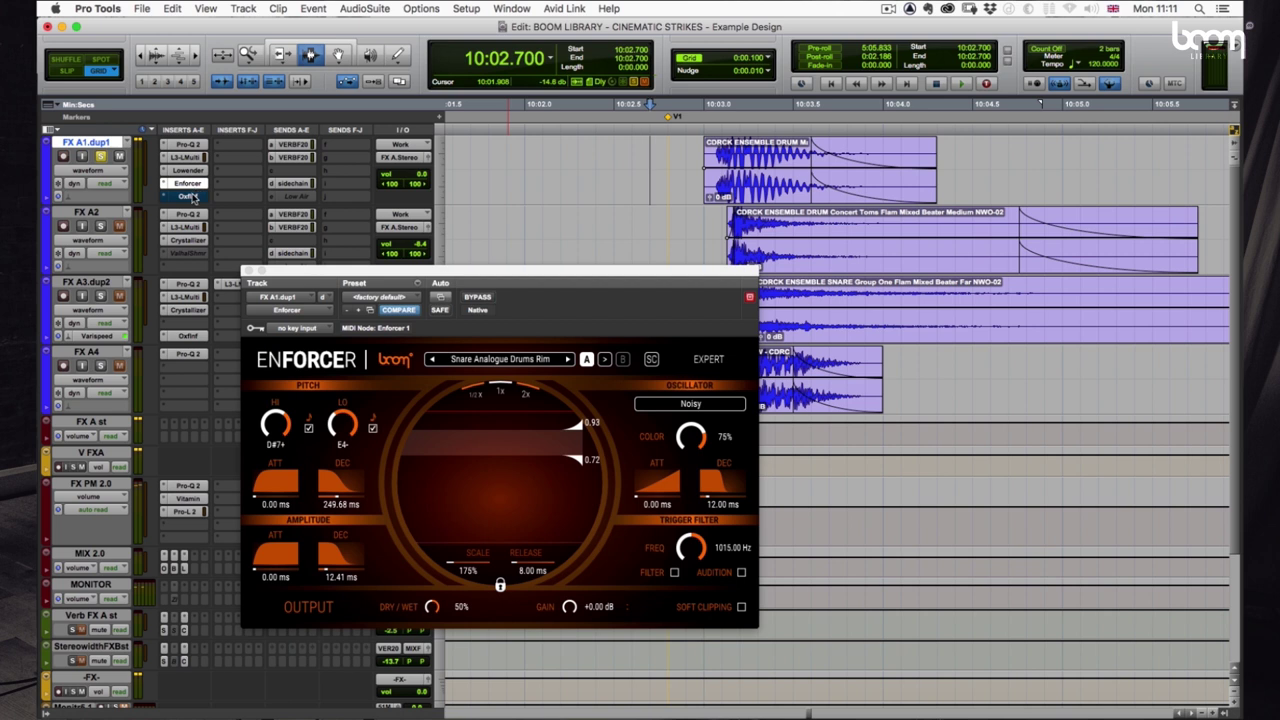
{"action": "left_click", "coordinate": [195, 197]}
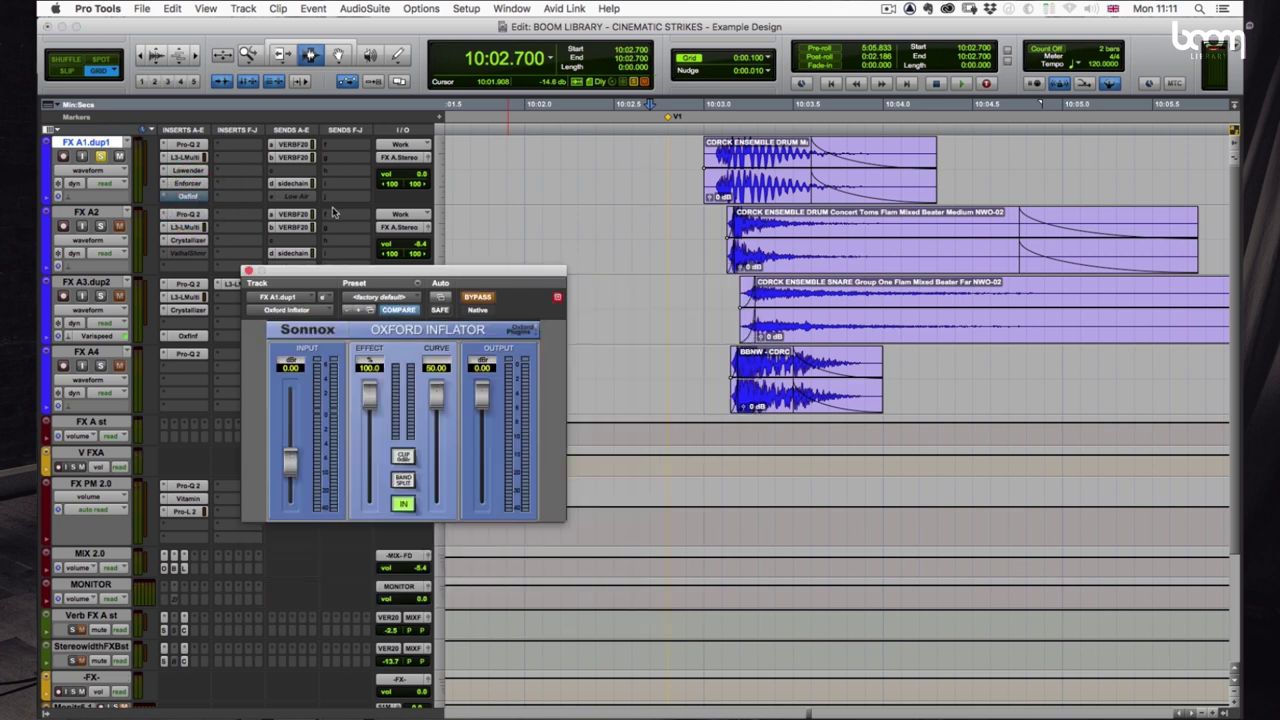
Take the Oxford Inflator out of bypass and play the hit from 10:02.400
{"action": "left_click", "coordinate": [195, 195], "text": "super"}
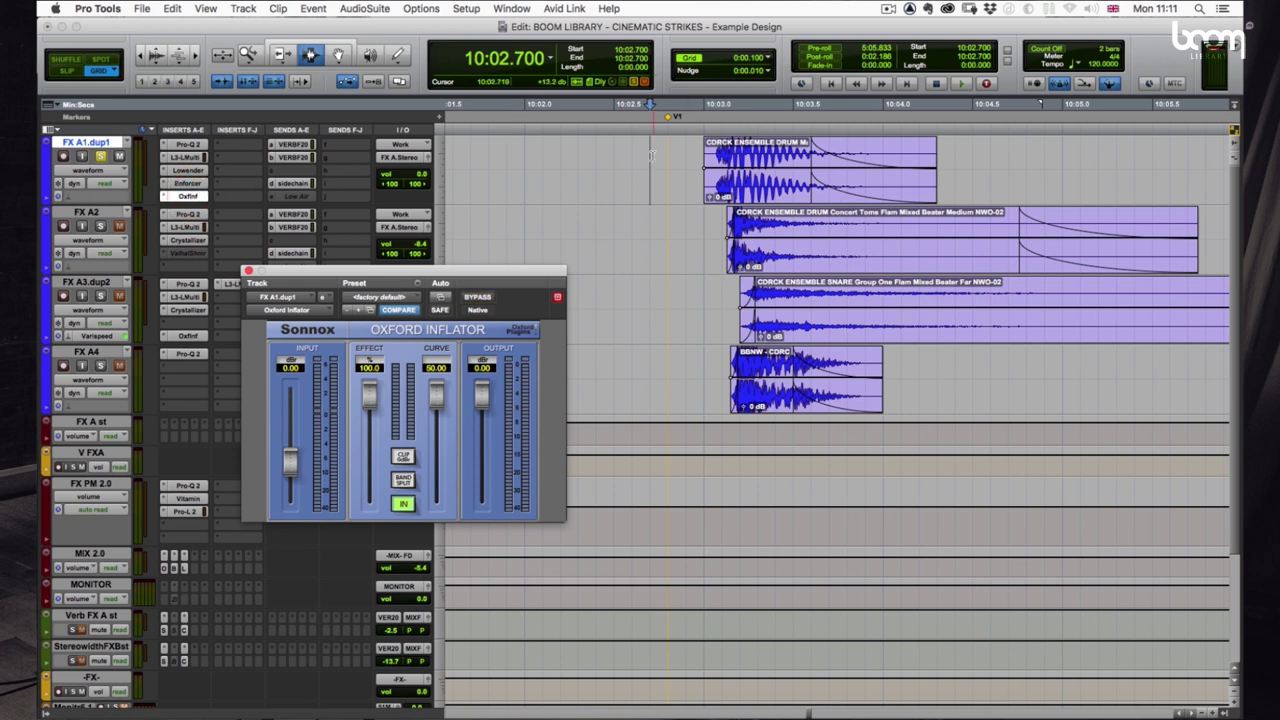
{"action": "left_click_drag", "start_coordinate": [598, 153], "coordinate": [650, 155]}
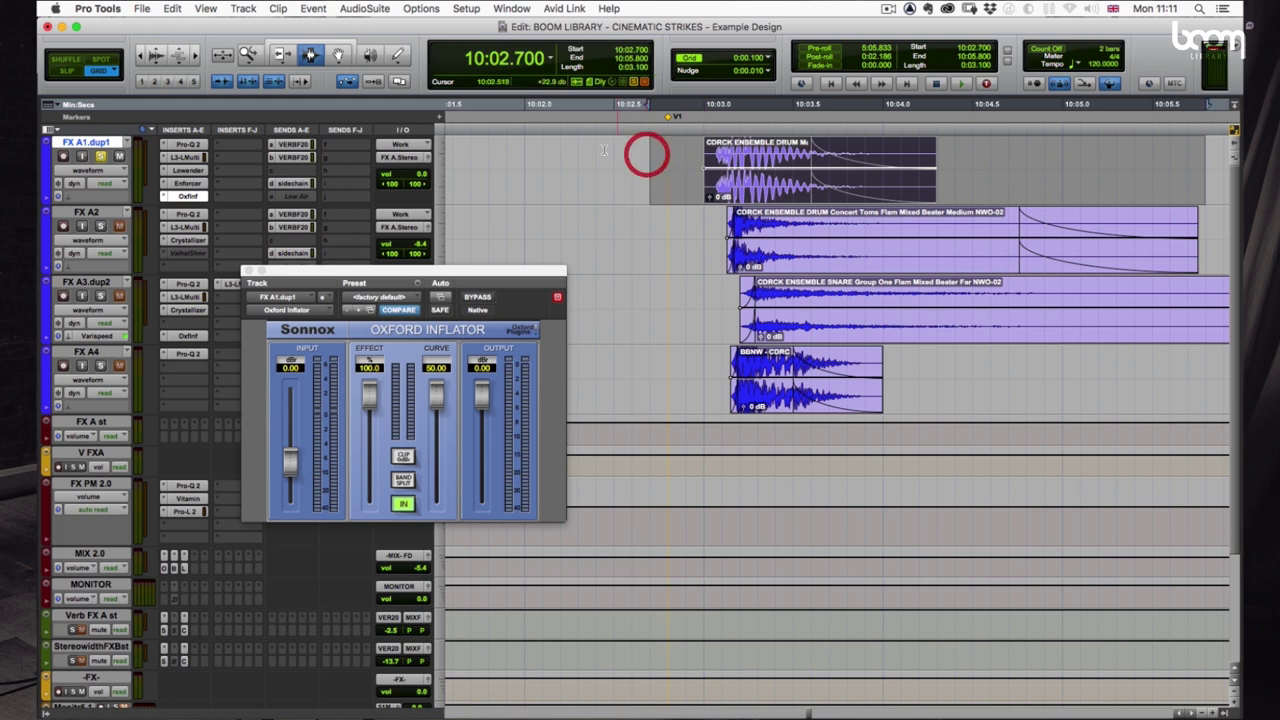
{"action": "left_click", "coordinate": [600, 150]}
{"action": "key", "text": "space"}
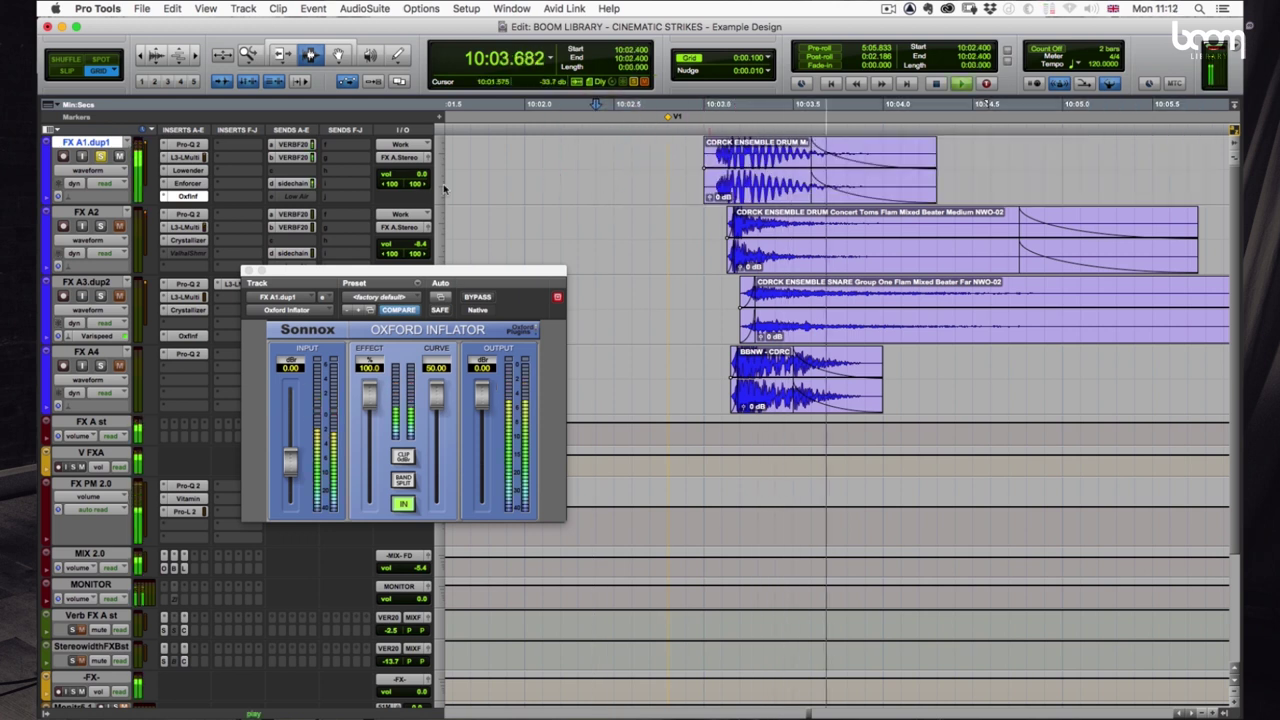
{"action": "key", "text": "space"}
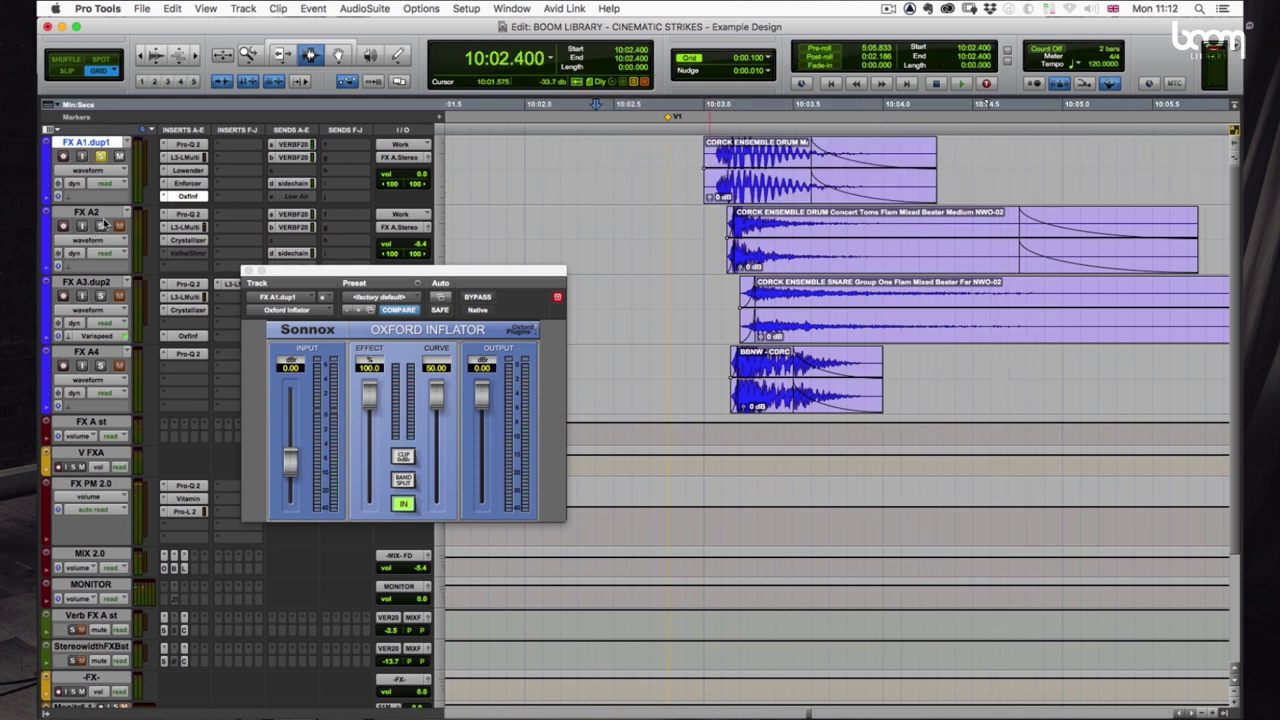
Move to the FX A2 layer and play the strike from 10:02.700
{"action": "left_click", "coordinate": [90, 214]}
{"action": "left_click", "coordinate": [577, 217]}
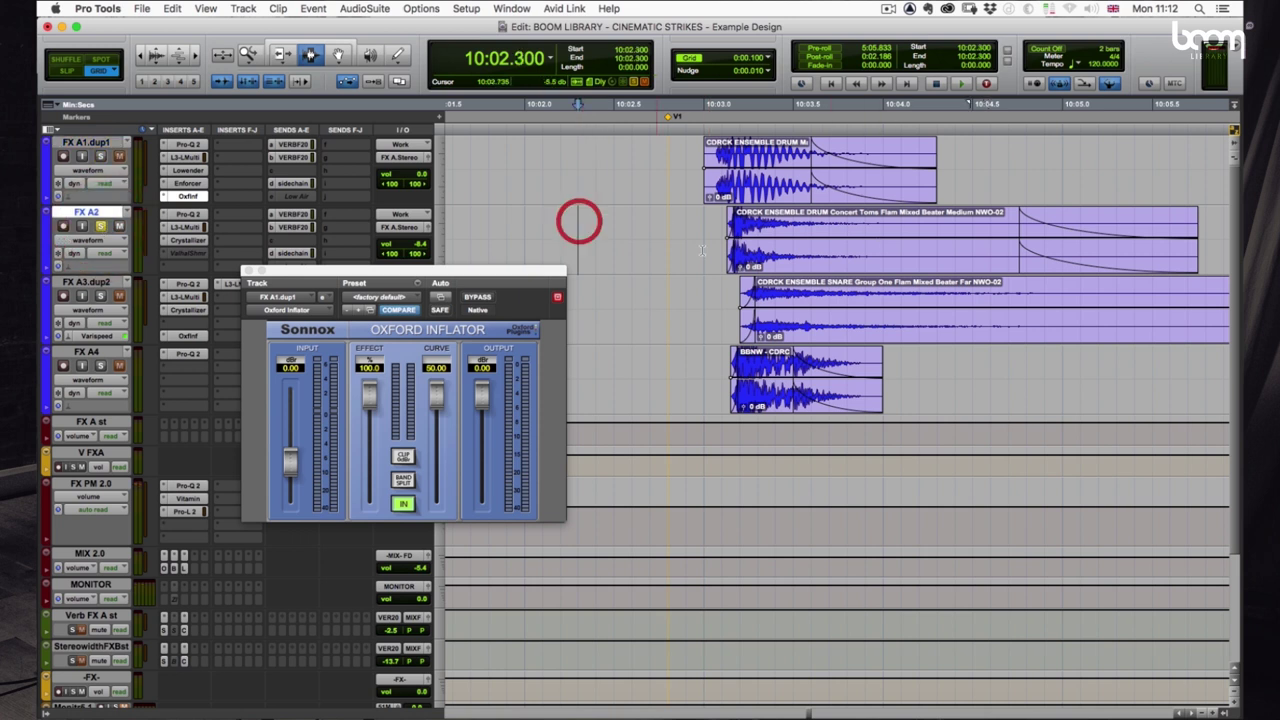
{"action": "scroll", "coordinate": [1097, 240], "scroll_direction": "right", "scroll_amount": 3}
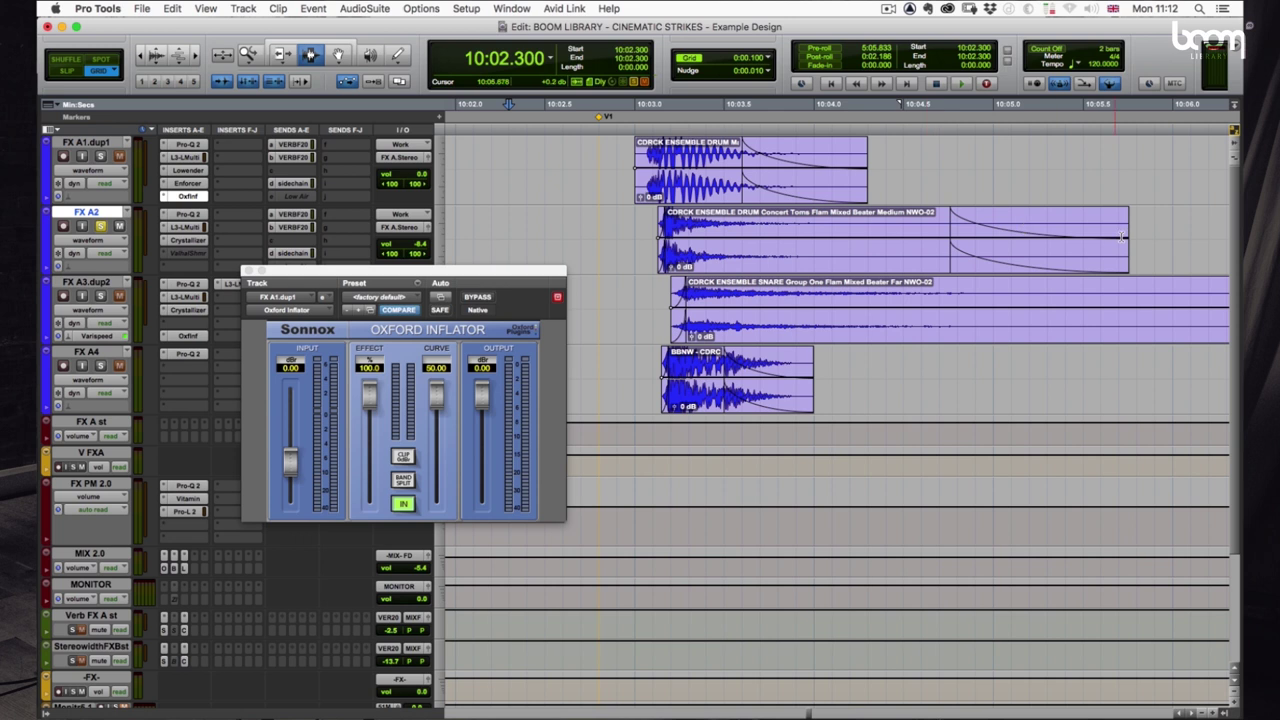
{"action": "scroll", "coordinate": [1122, 237], "scroll_direction": "right", "scroll_amount": 4}
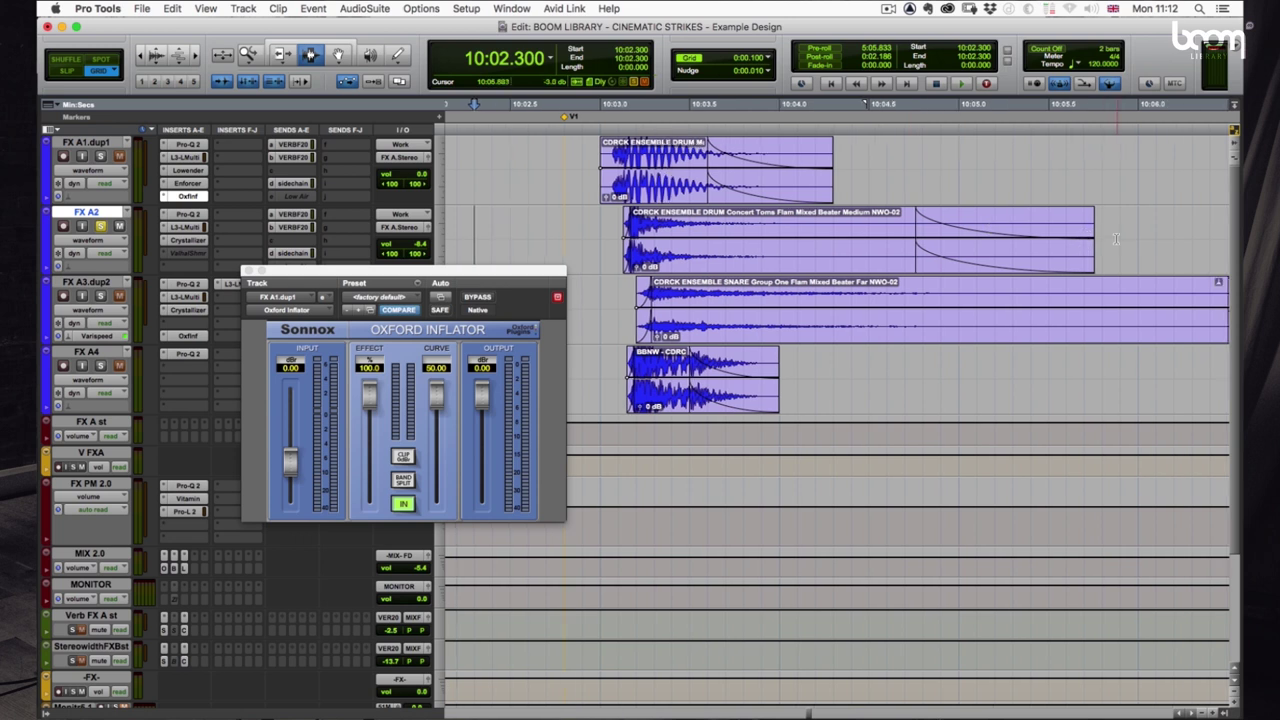
{"action": "left_click", "coordinate": [475, 227]}
{"action": "key", "text": "space"}
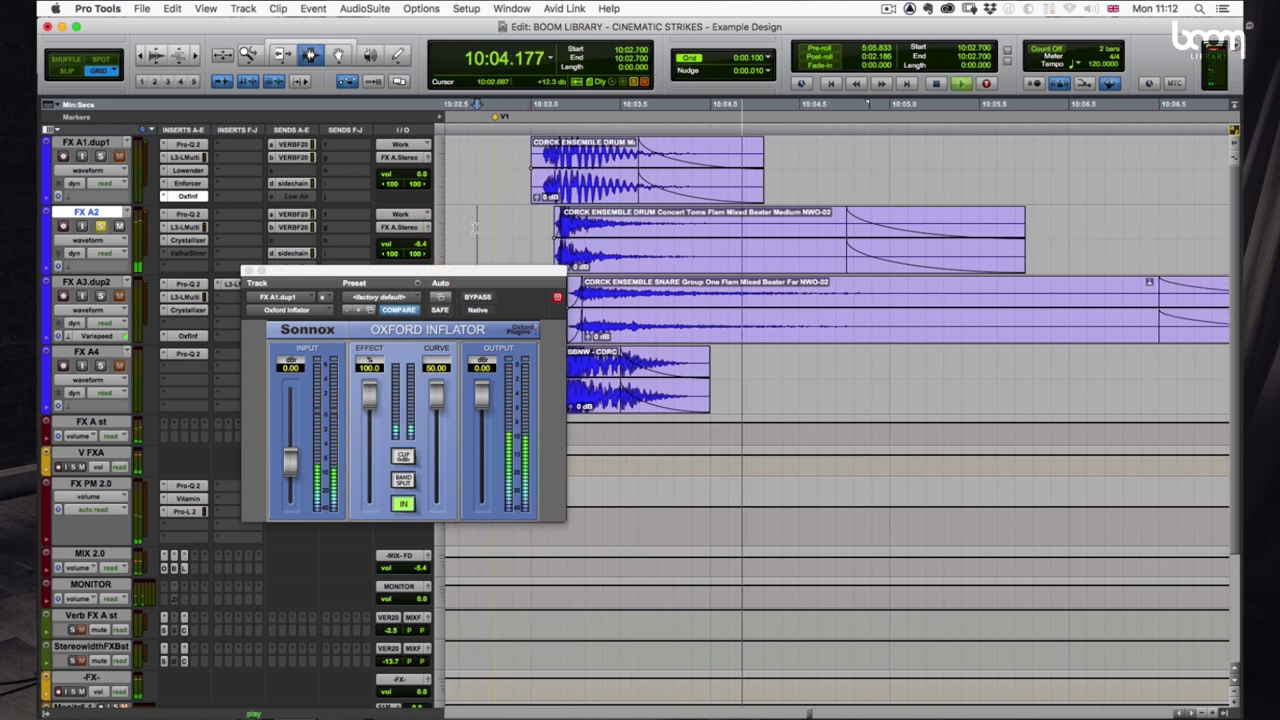
{"action": "key", "text": "space"}
Replay the four-layer strike from 10:02.000
{"action": "scroll", "coordinate": [518, 231], "scroll_direction": "left", "scroll_amount": 3}
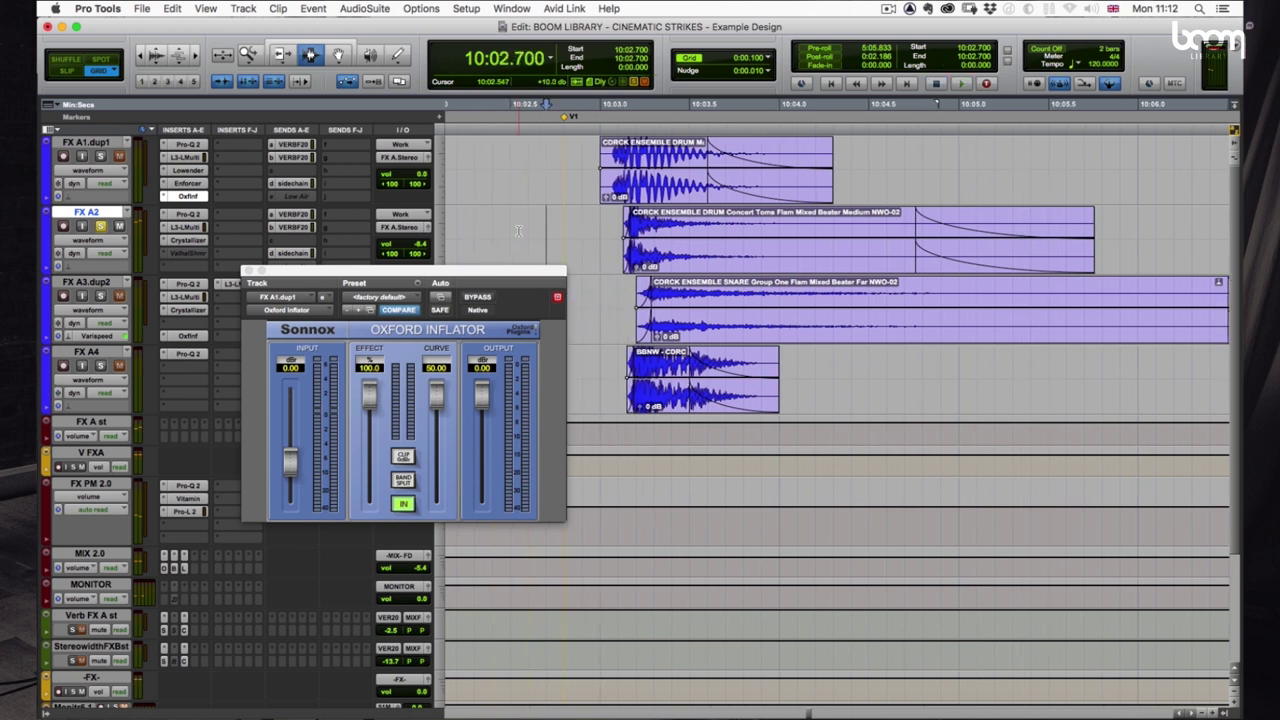
{"action": "scroll", "coordinate": [518, 231], "scroll_direction": "down", "scroll_amount": 3}
{"action": "left_click", "coordinate": [578, 219]}
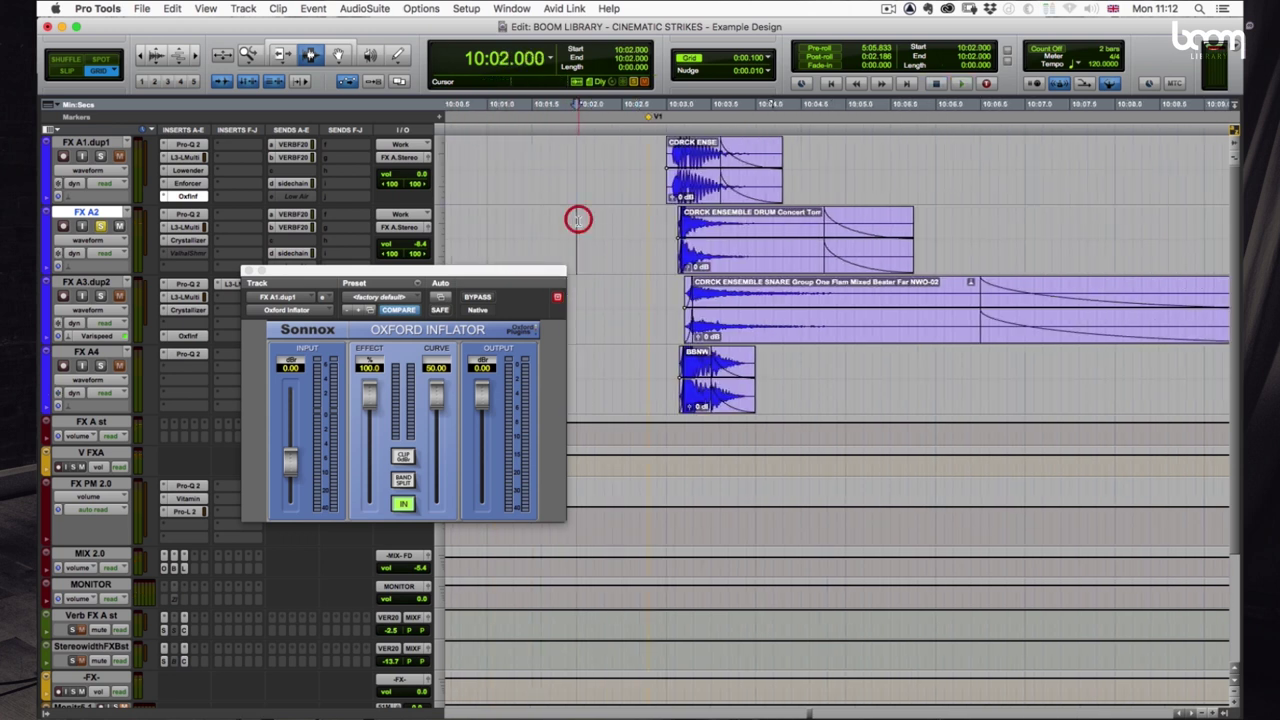
{"action": "key", "text": "space"}
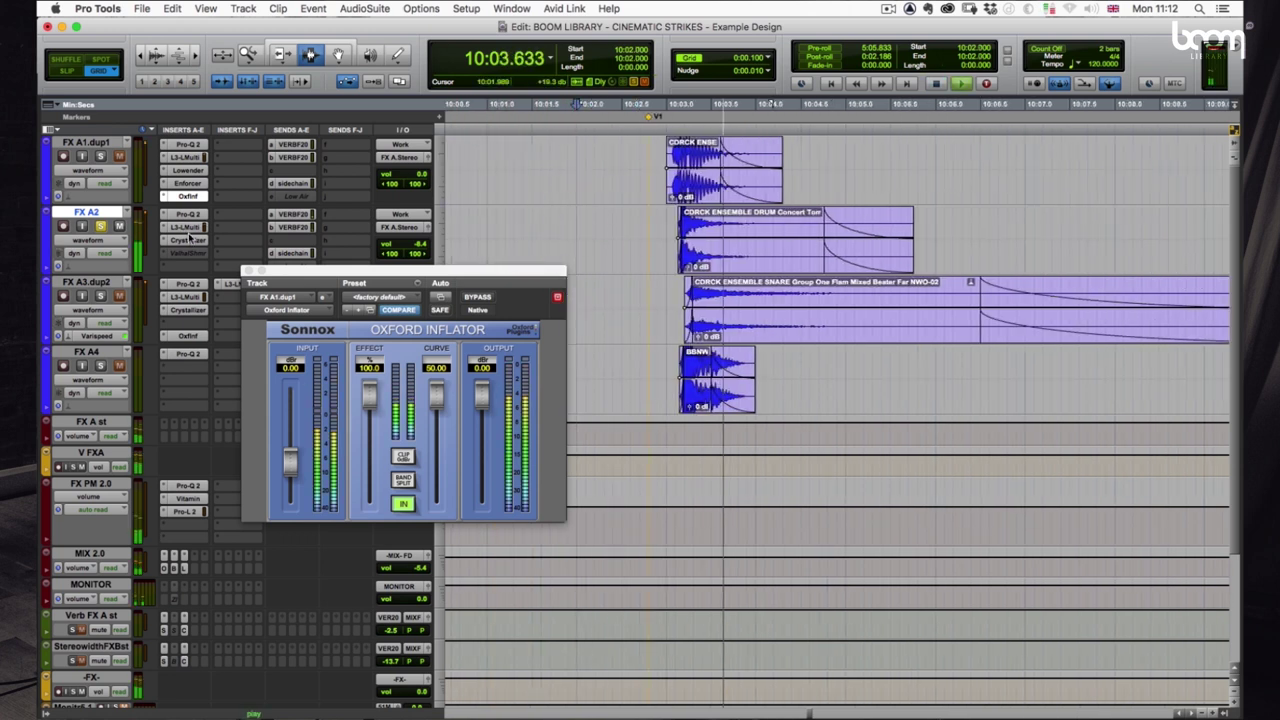
{"action": "key", "text": "space"}
Show FX A2's Pro-Q 2 EQ and L3 Multimaximizer, arranging their windows
{"action": "left_click", "coordinate": [187, 215]}
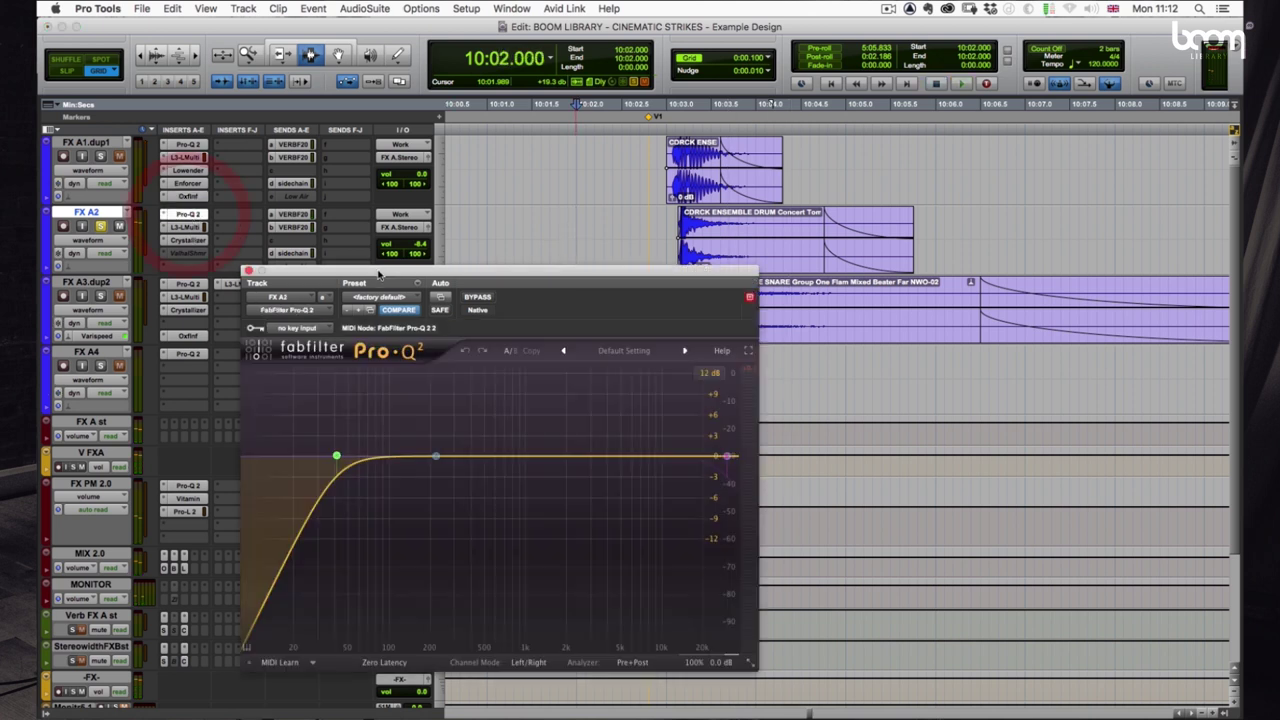
{"action": "left_click_drag", "start_coordinate": [360, 270], "coordinate": [536, 271]}
{"action": "left_click", "coordinate": [185, 228]}
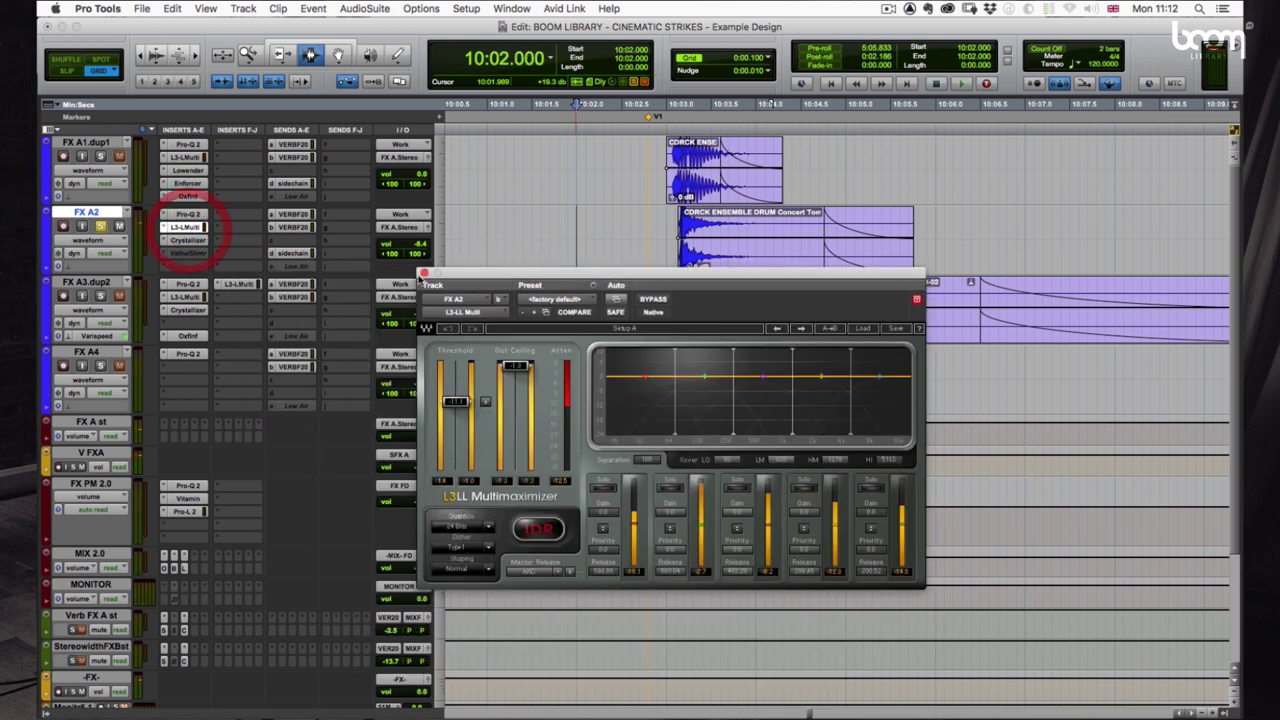
{"action": "left_click_drag", "start_coordinate": [585, 270], "coordinate": [623, 272]}
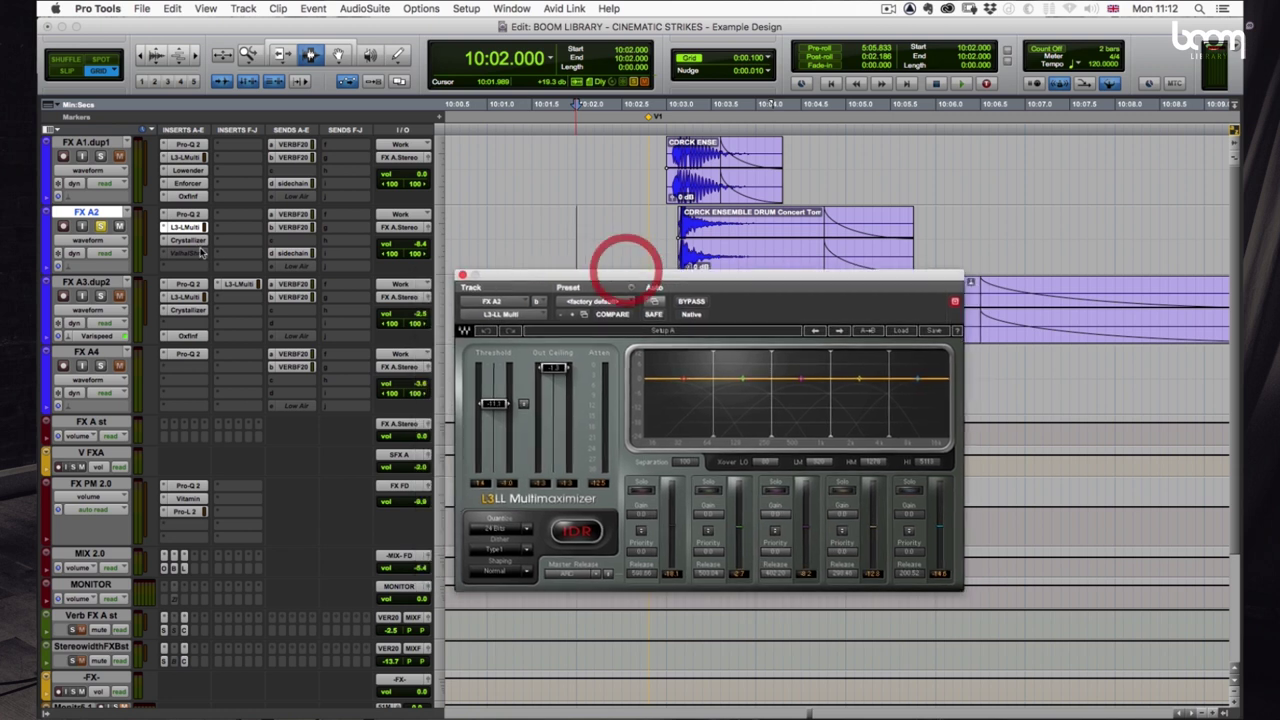
Bring up FX A2's Crystallizer with the Ethno Grindwon preset and play the hit from 10:02.800
{"action": "left_click", "coordinate": [188, 241]}
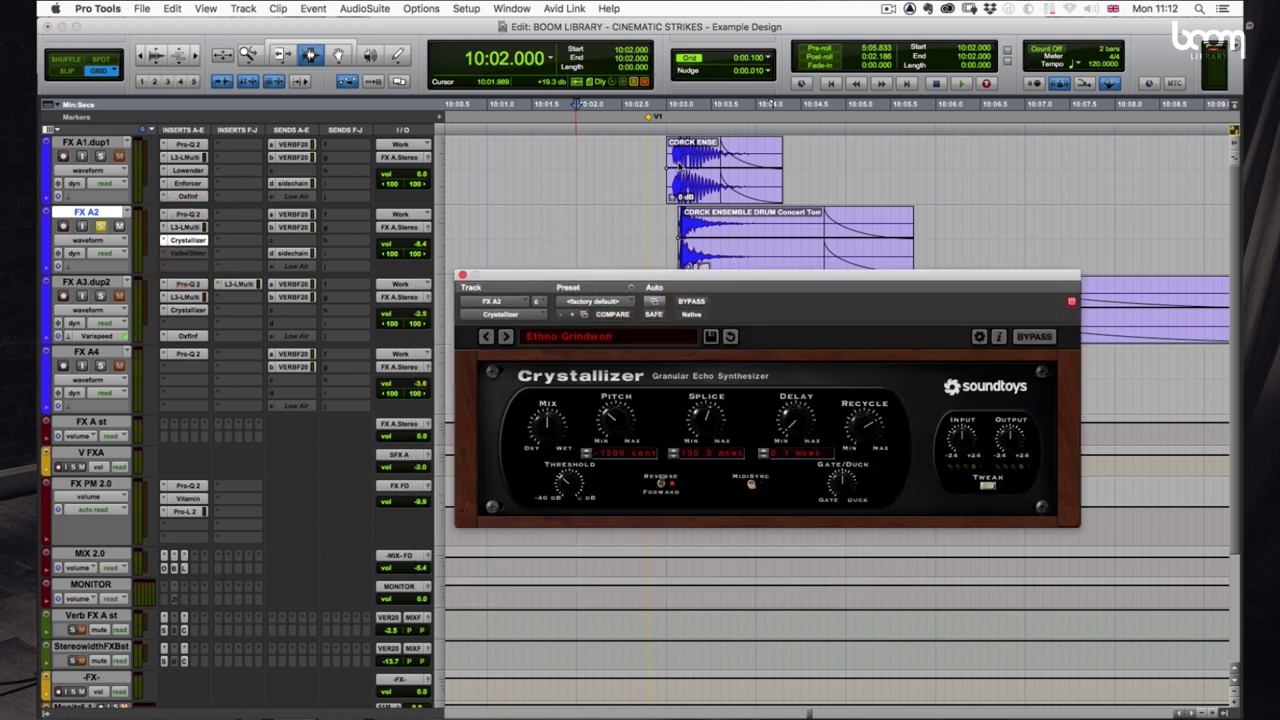
{"action": "left_click_drag", "start_coordinate": [620, 247], "coordinate": [1114, 240]}
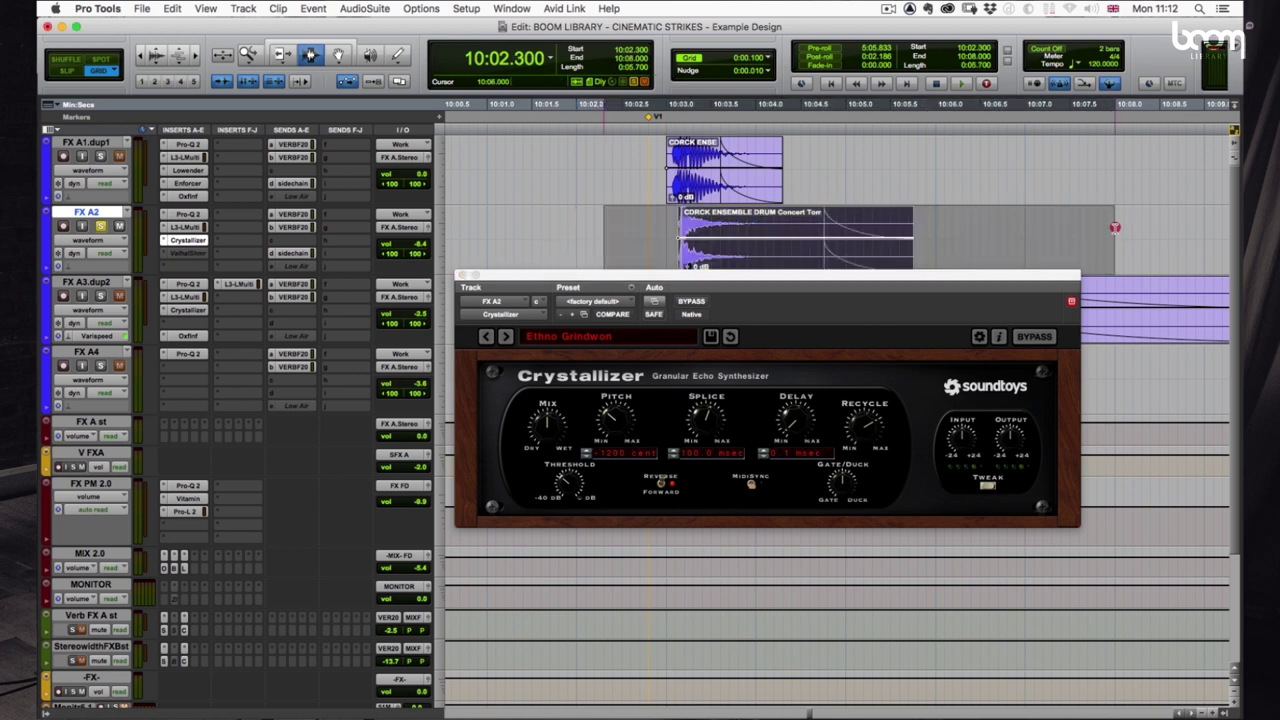
{"action": "left_click", "coordinate": [645, 227]}
{"action": "key", "text": "space"}
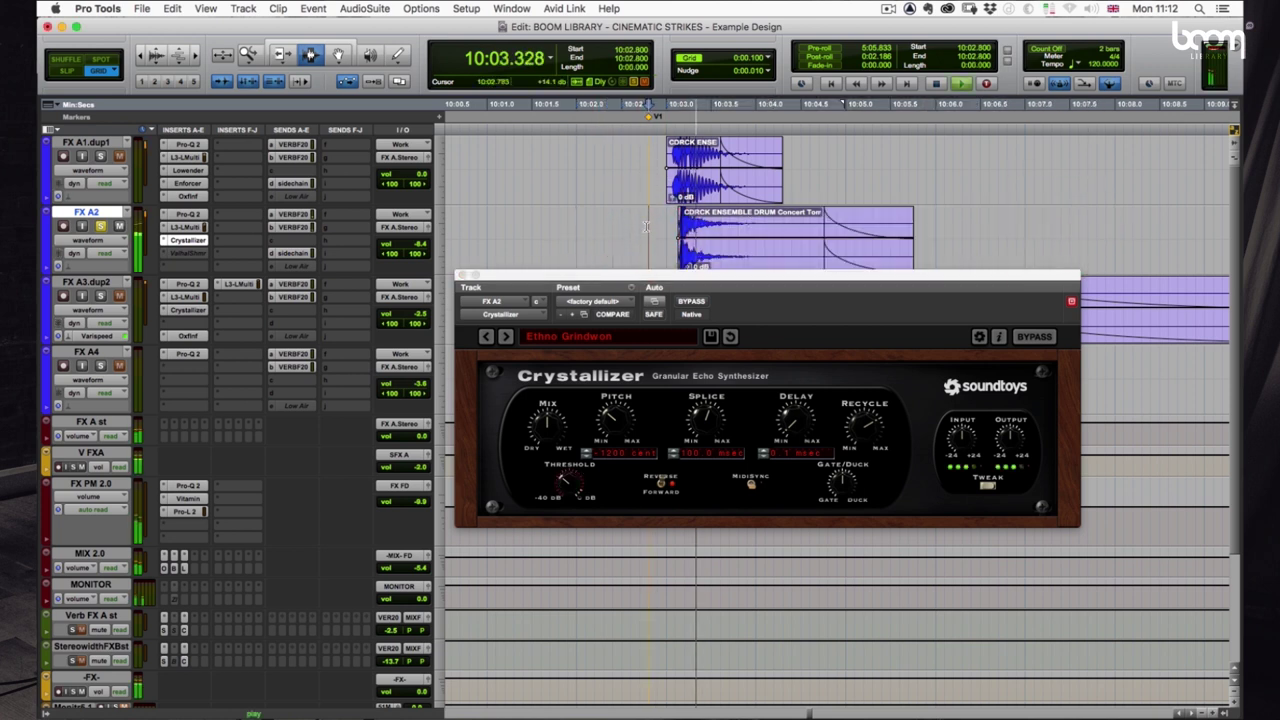
{"action": "scroll", "coordinate": [720, 229], "scroll_direction": "down", "scroll_amount": 2}
Uncover the clips, select the FX A3.dup2 snare layer and play the strike
{"action": "left_click_drag", "start_coordinate": [682, 274], "coordinate": [647, 366]}
{"action": "key", "text": "space"}
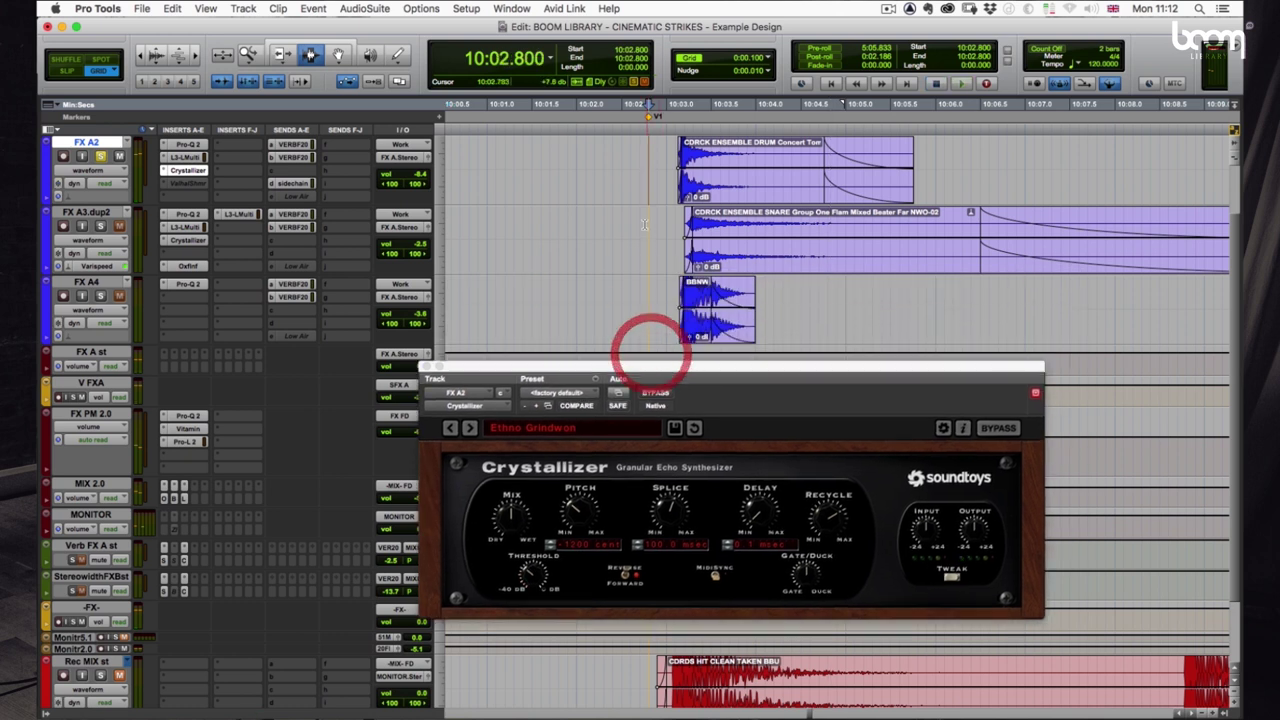
{"action": "left_click", "coordinate": [645, 222]}
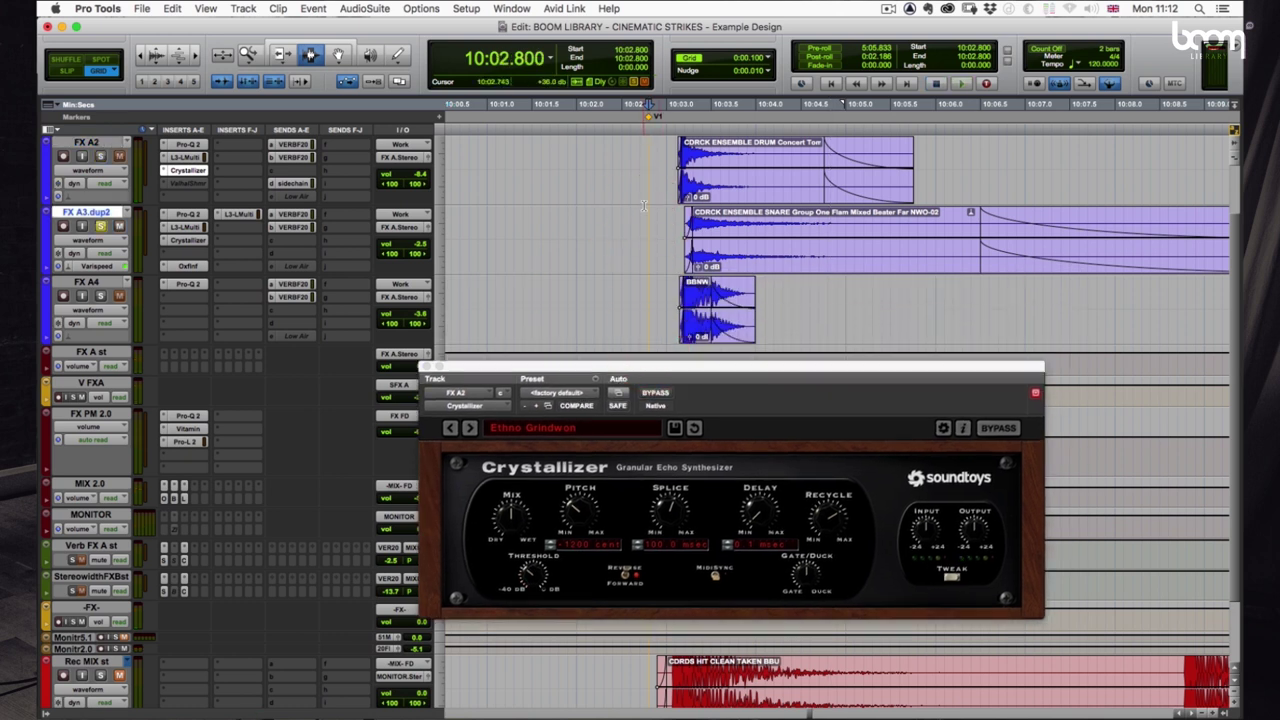
{"action": "key", "text": "space"}
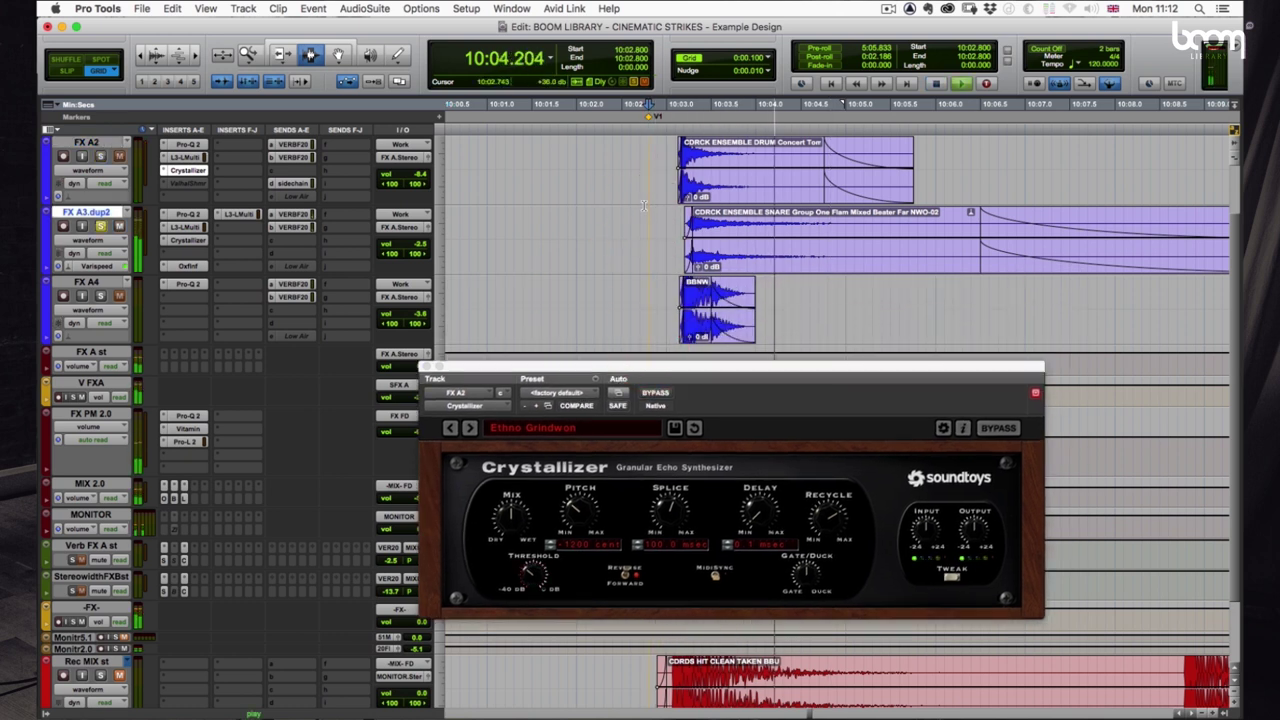
Zoom to the 10:02–10:12 range and play the strike from 10:02.900
{"action": "key", "text": "super+bracketleft"}
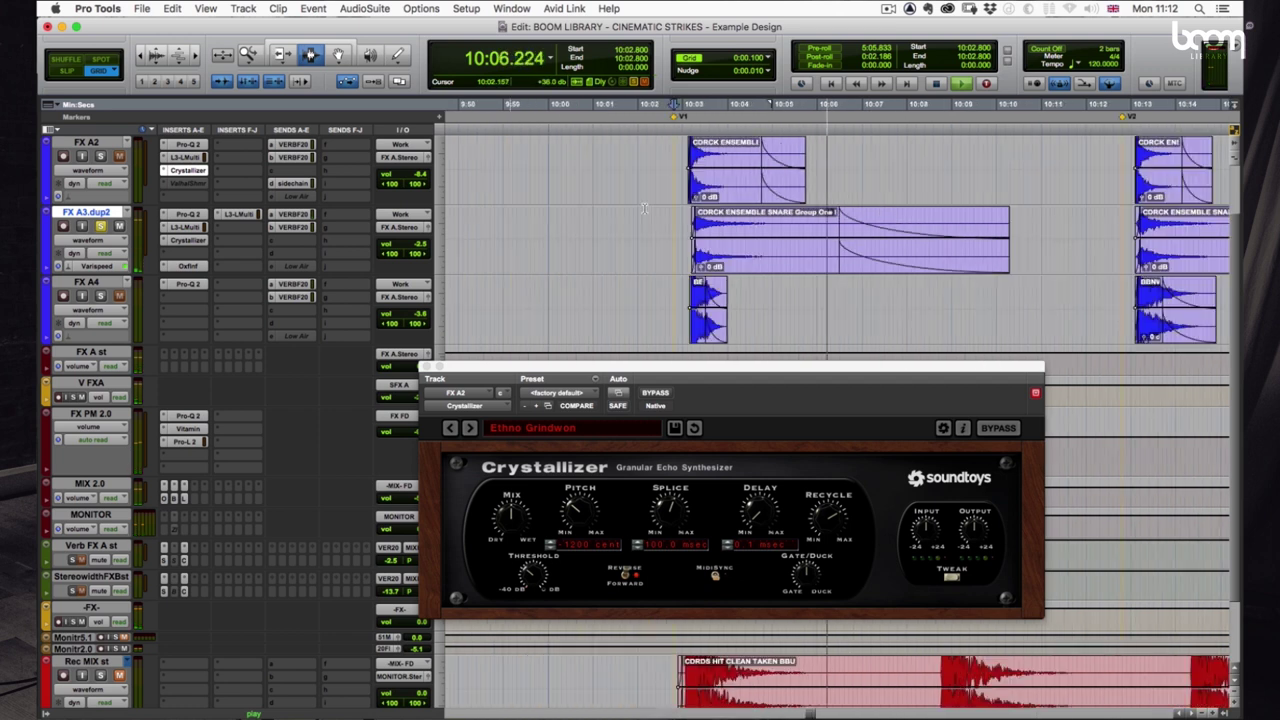
{"action": "mouse_move", "coordinate": [604, 220]}
{"action": "left_mouse_down"}
{"action": "mouse_move", "coordinate": [1047, 220]}
{"action": "mouse_move", "coordinate": [580, 217]}
{"action": "mouse_move", "coordinate": [603, 223]}
{"action": "left_mouse_up"}
{"action": "key", "text": "super+bracketright"}
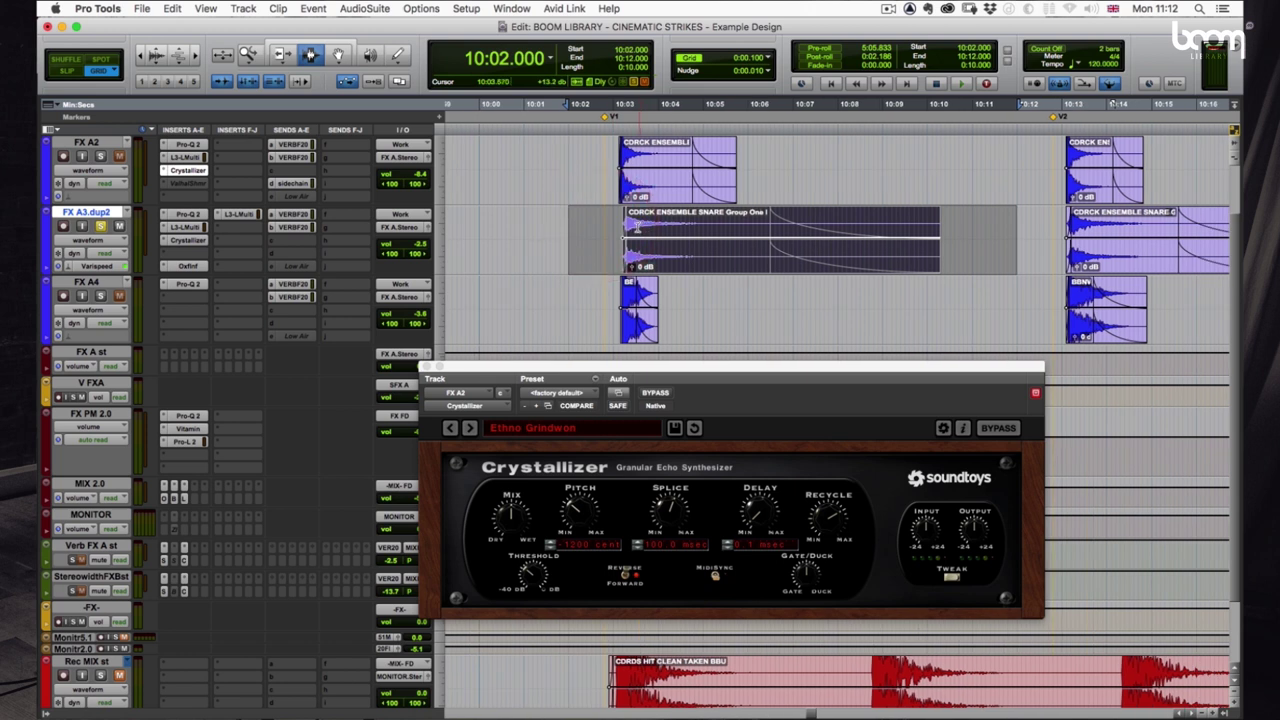
{"action": "scroll", "coordinate": [637, 227], "scroll_direction": "right", "scroll_amount": 10}
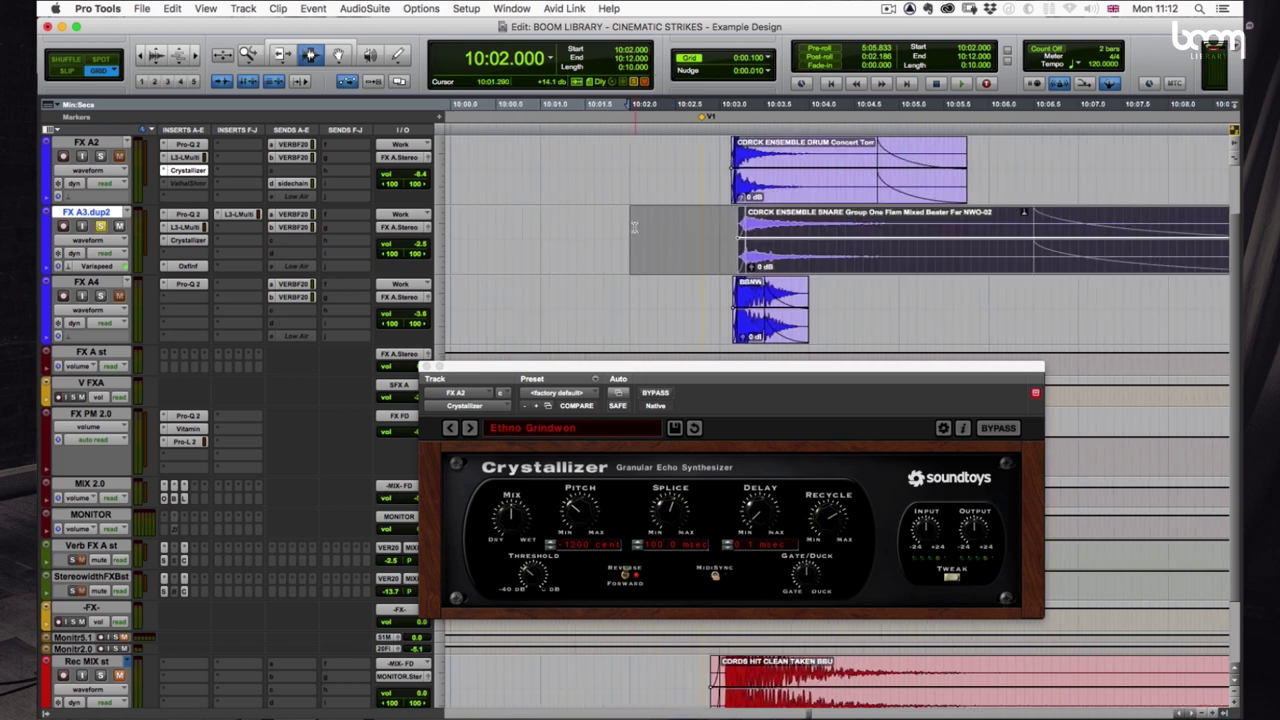
{"action": "scroll", "coordinate": [600, 222], "scroll_direction": "right", "scroll_amount": 2}
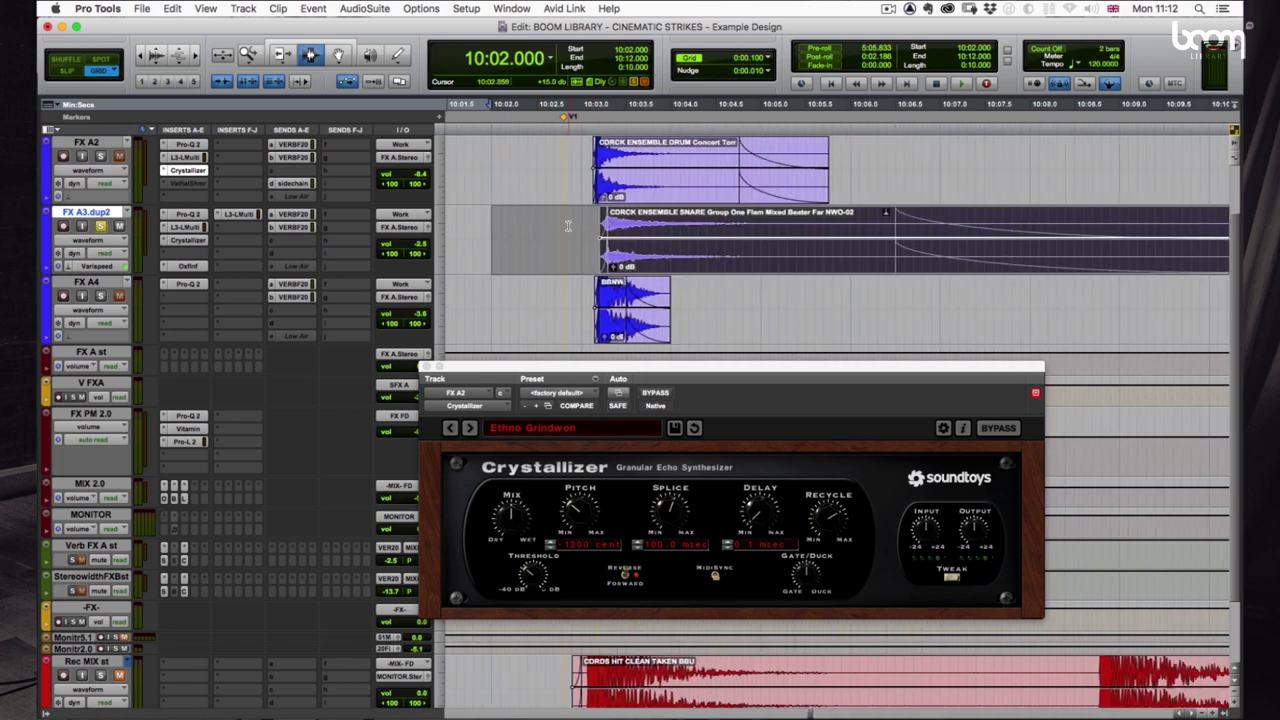
{"action": "left_click", "coordinate": [567, 222]}
{"action": "key", "text": "space"}
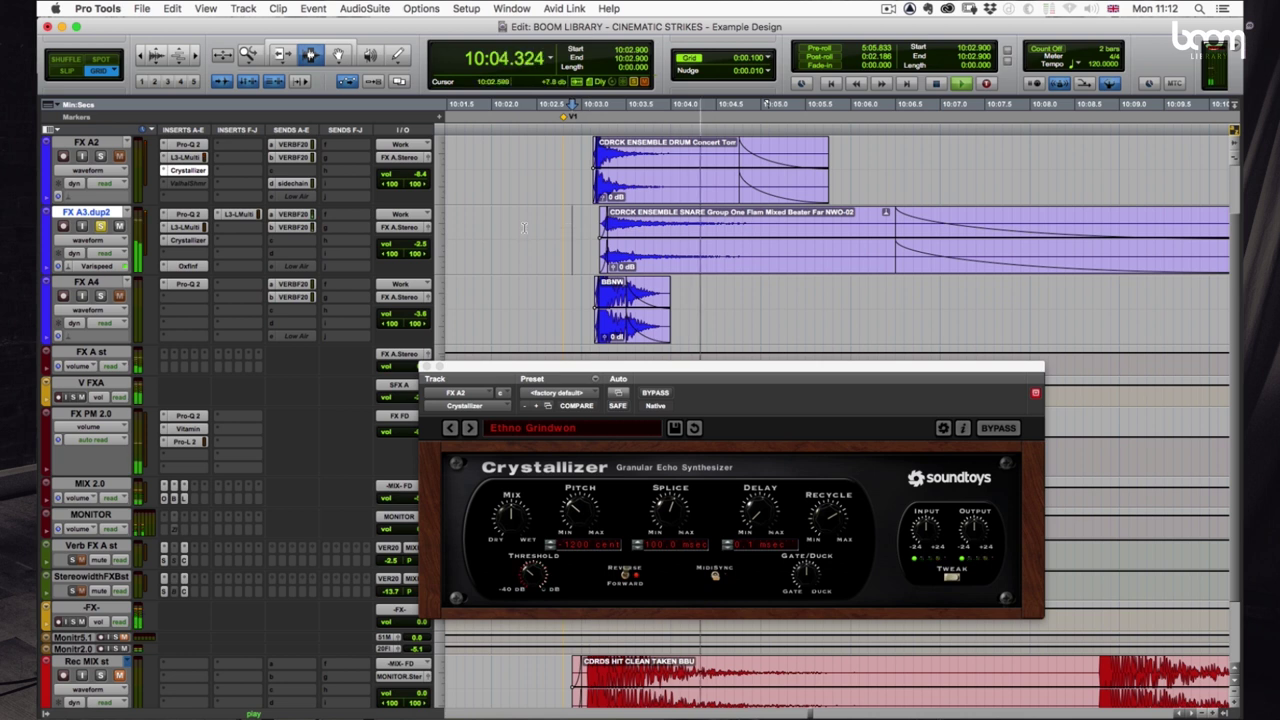
Review FX A3.dup2's Pro-Q 2, L3-LL Multimaximizer and Crystallizer inserts
{"action": "key", "text": "space"}
{"action": "left_click", "coordinate": [188, 214]}
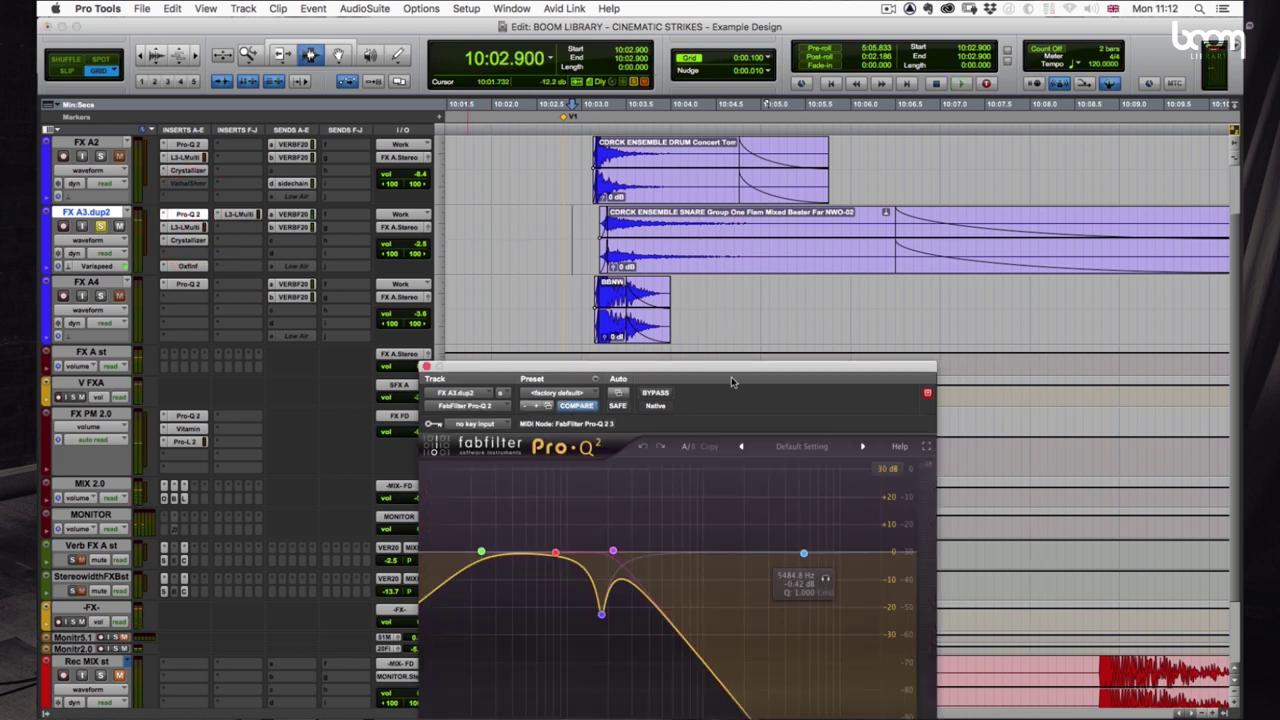
{"action": "left_click_drag", "start_coordinate": [731, 381], "coordinate": [759, 173]}
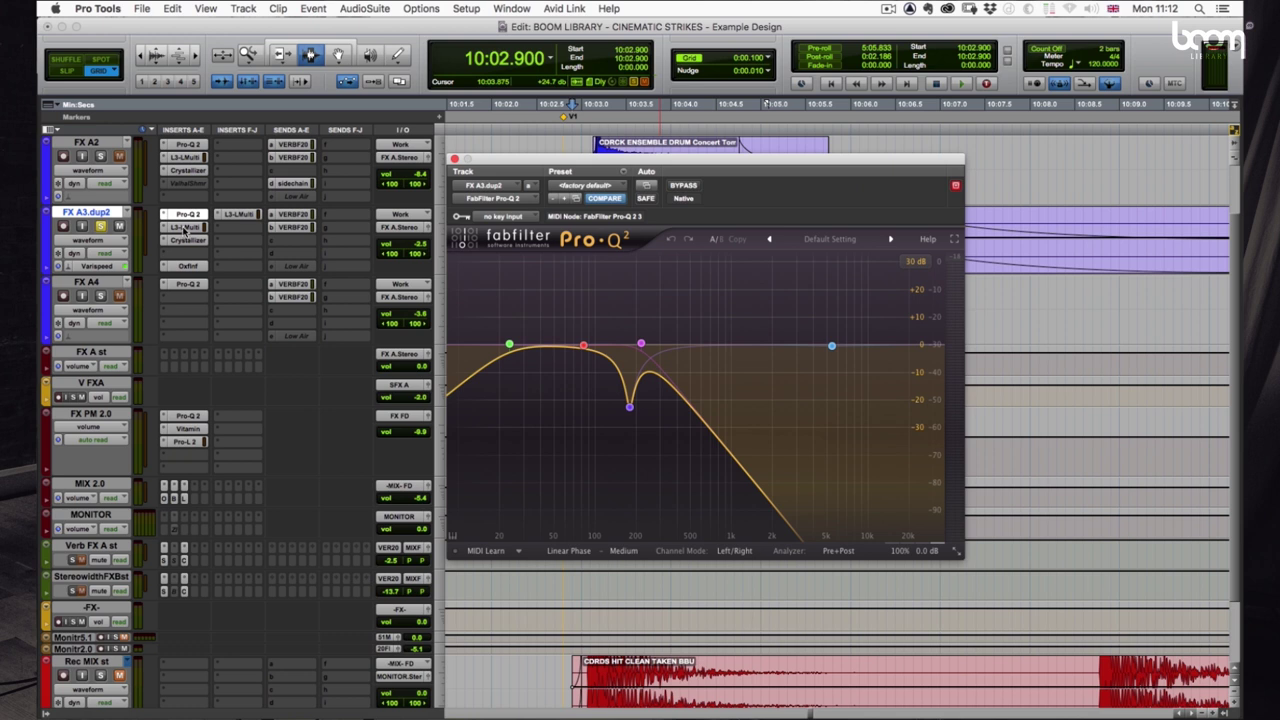
{"action": "left_click", "coordinate": [186, 227]}
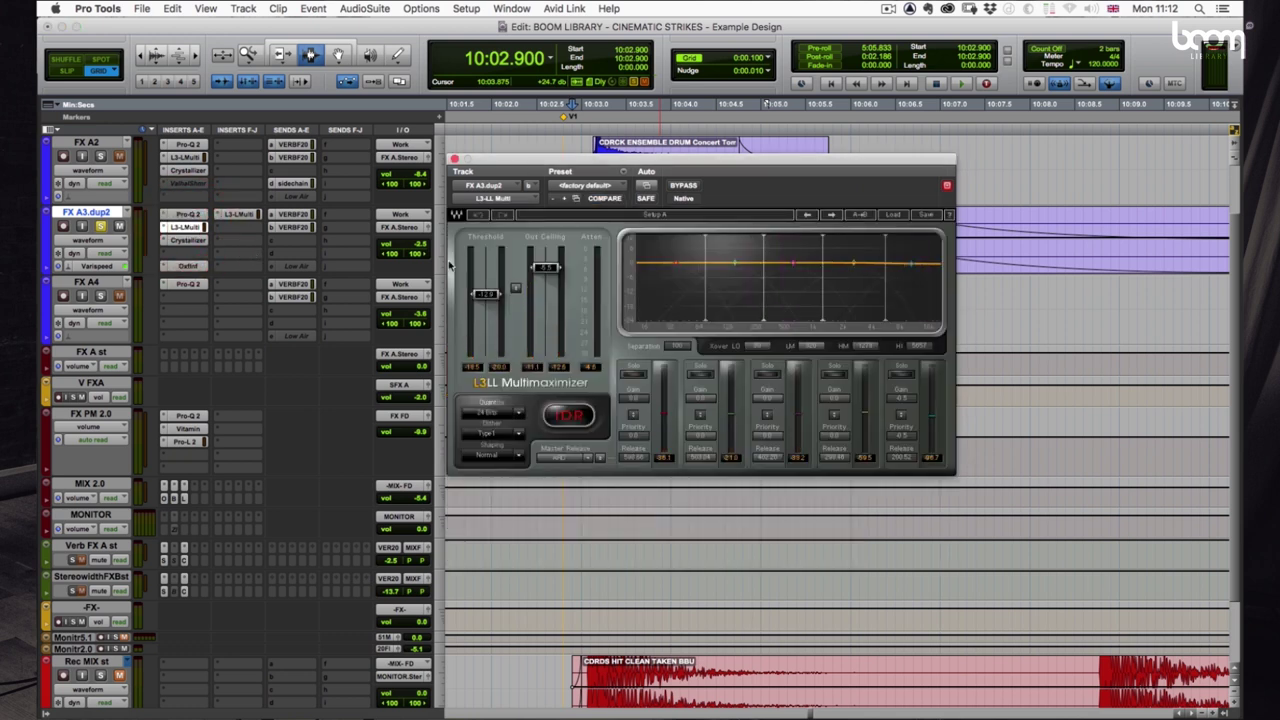
{"action": "left_click_drag", "start_coordinate": [600, 158], "coordinate": [655, 160]}
{"action": "left_click", "coordinate": [187, 241]}
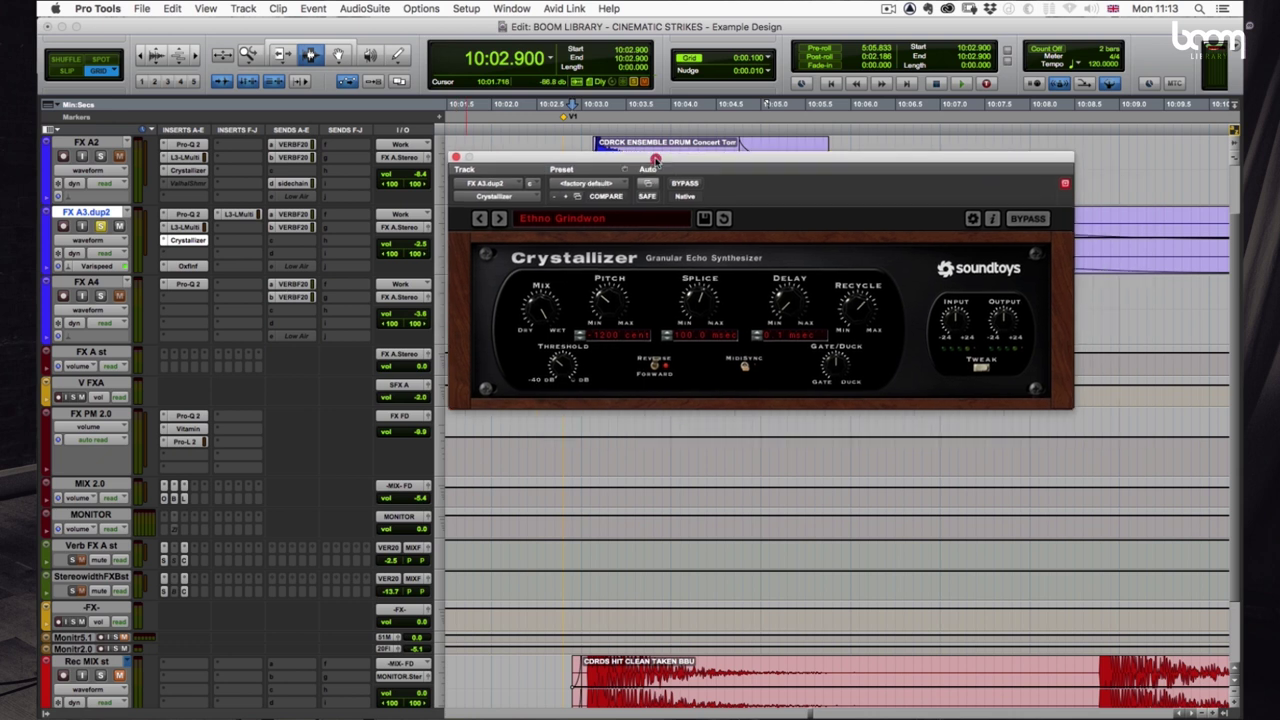
Check the Oxford Inflator and L3-LL, close the plugin window, and play from 10:02.000
{"action": "left_click", "coordinate": [189, 266]}
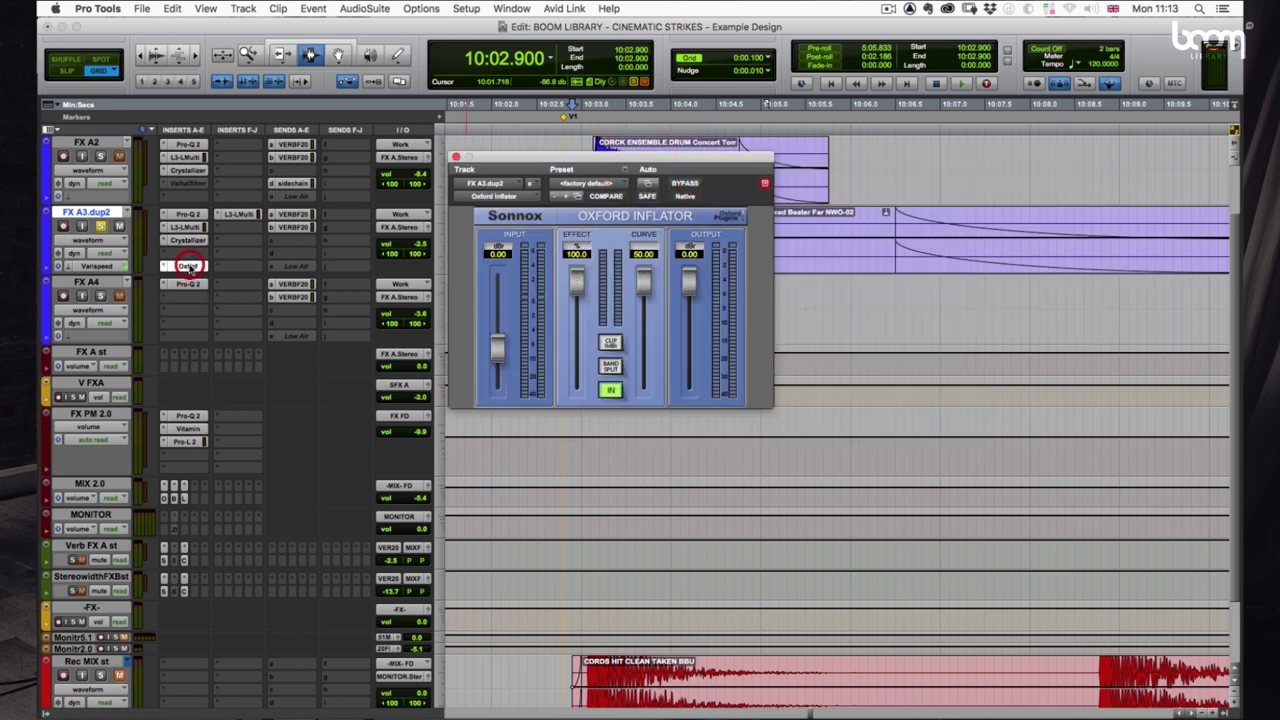
{"action": "left_click_drag", "start_coordinate": [665, 160], "coordinate": [822, 410]}
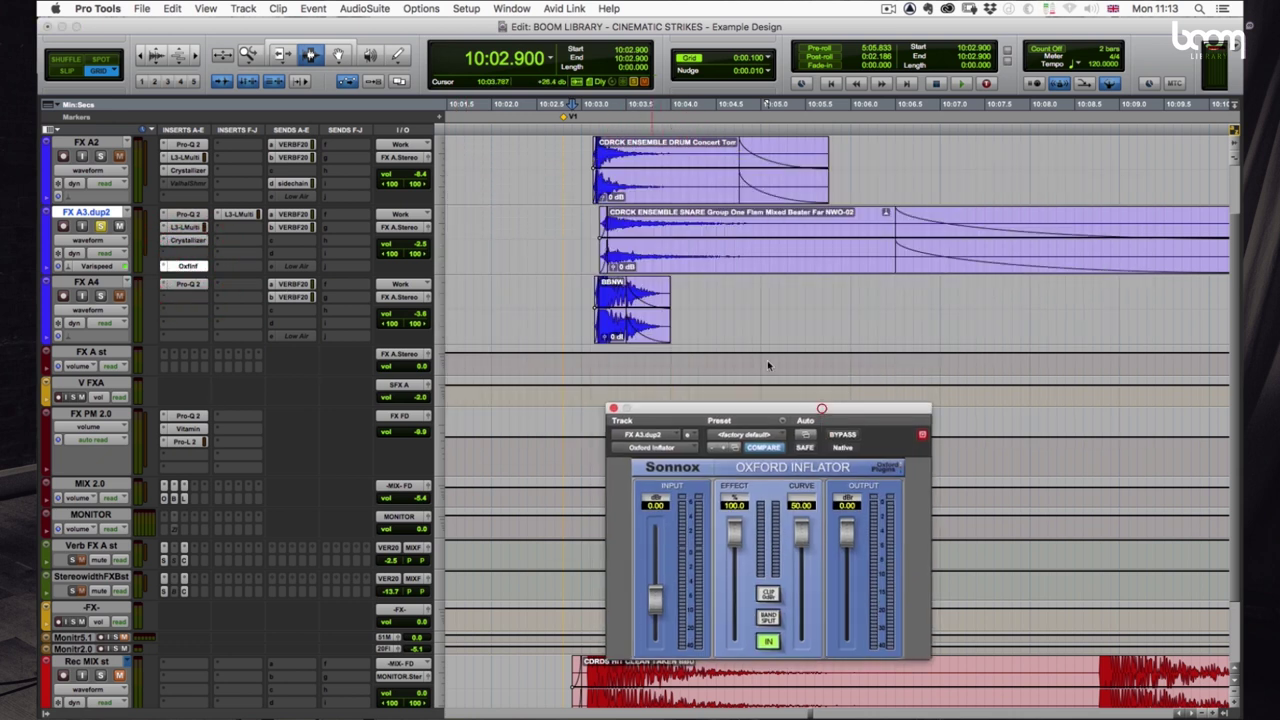
{"action": "left_click", "coordinate": [245, 213]}
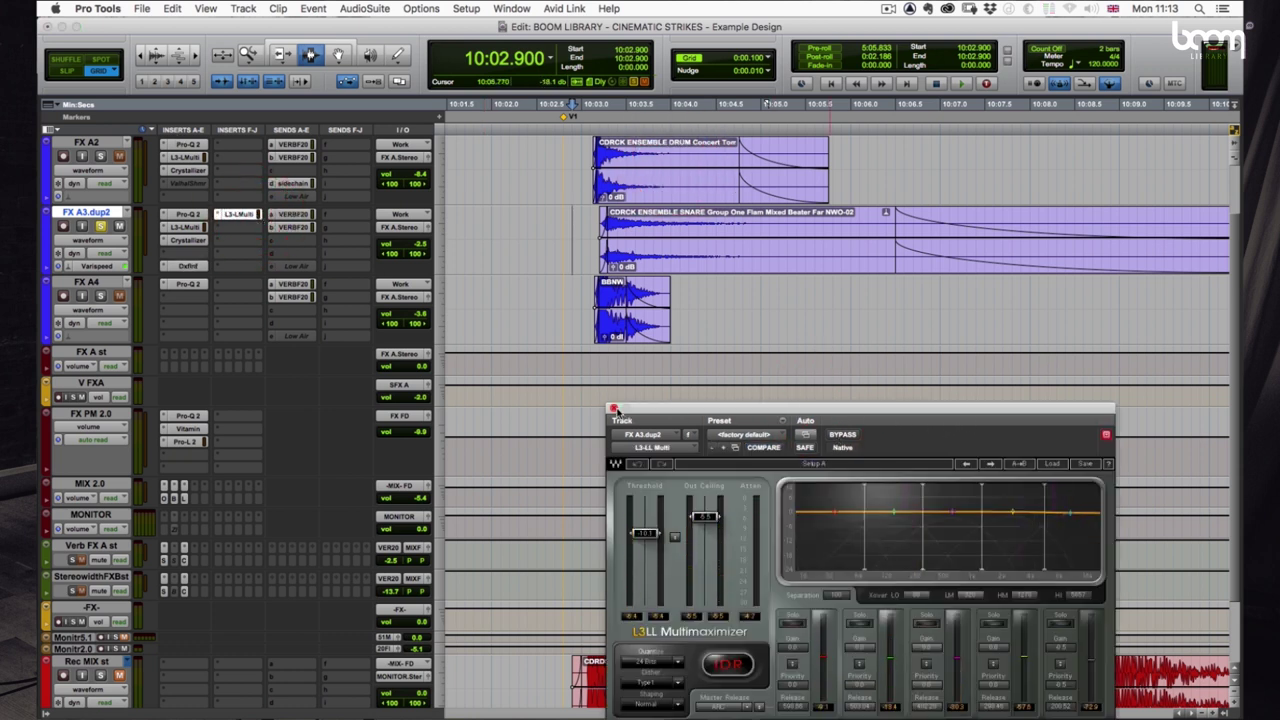
{"action": "left_click", "coordinate": [613, 410]}
{"action": "left_click", "coordinate": [494, 197]}
{"action": "key", "text": "space"}
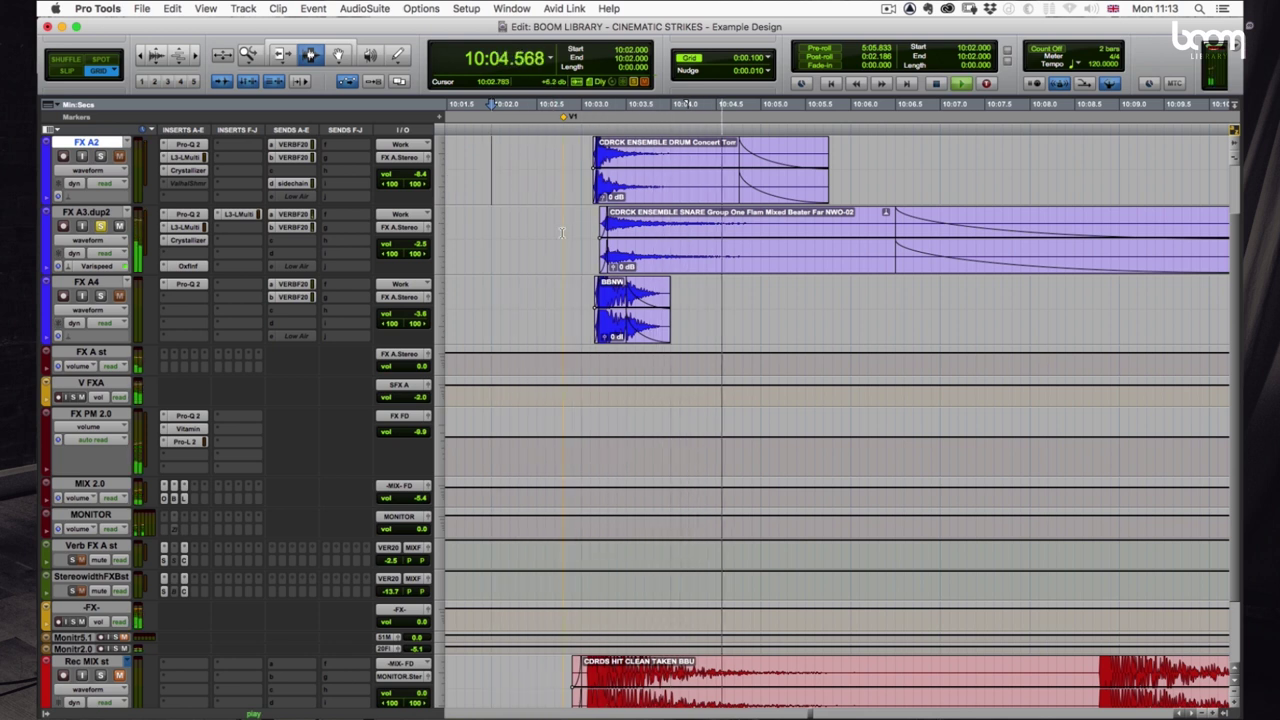
Zoom in on FX A4 and play the hit from just before its BBNW clip
{"action": "left_click", "coordinate": [494, 293]}
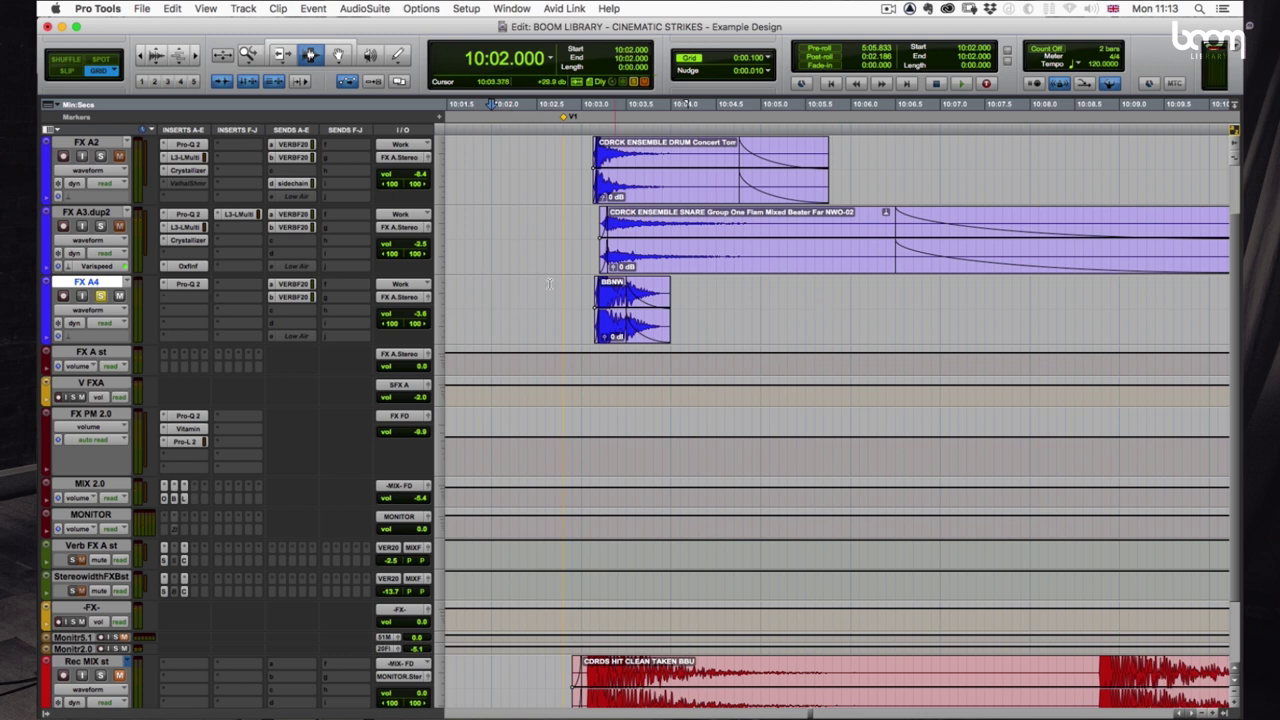
{"action": "key", "text": "super+bracketright"}
{"action": "left_click_drag", "start_coordinate": [705, 297], "coordinate": [1053, 309]}
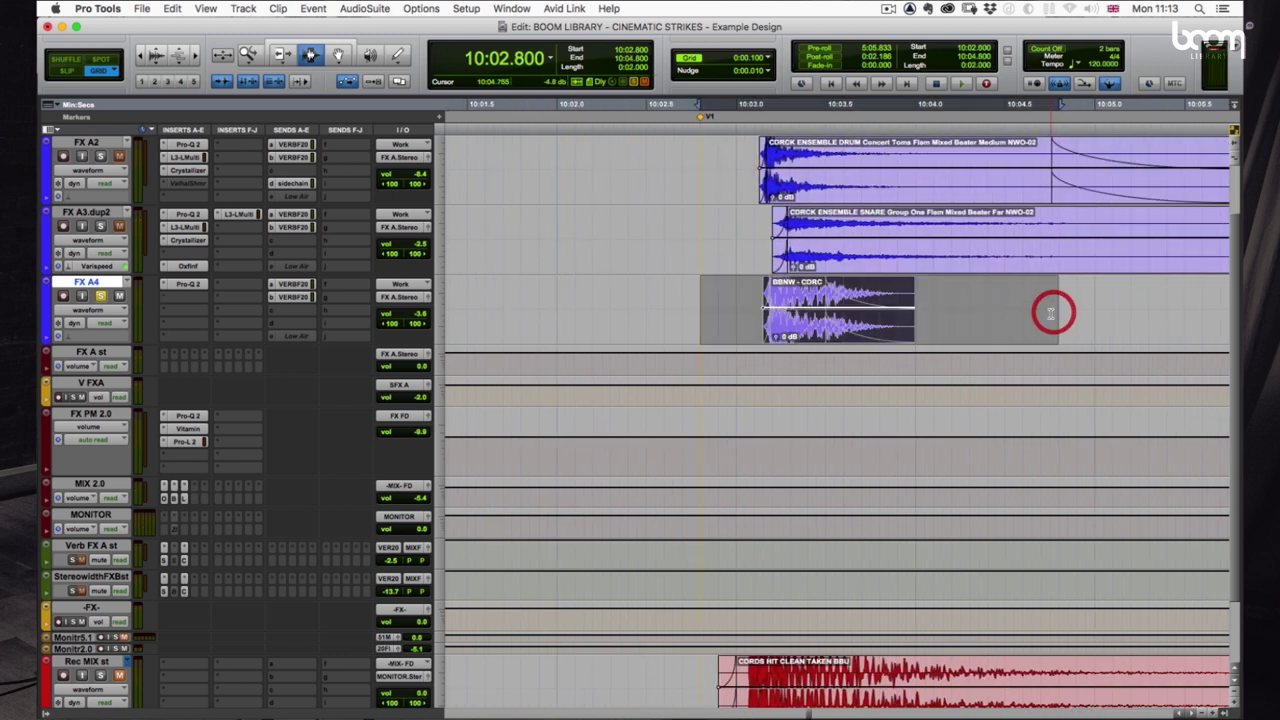
{"action": "scroll", "coordinate": [575, 278], "scroll_direction": "right", "scroll_amount": 2}
{"action": "left_click", "coordinate": [603, 284]}
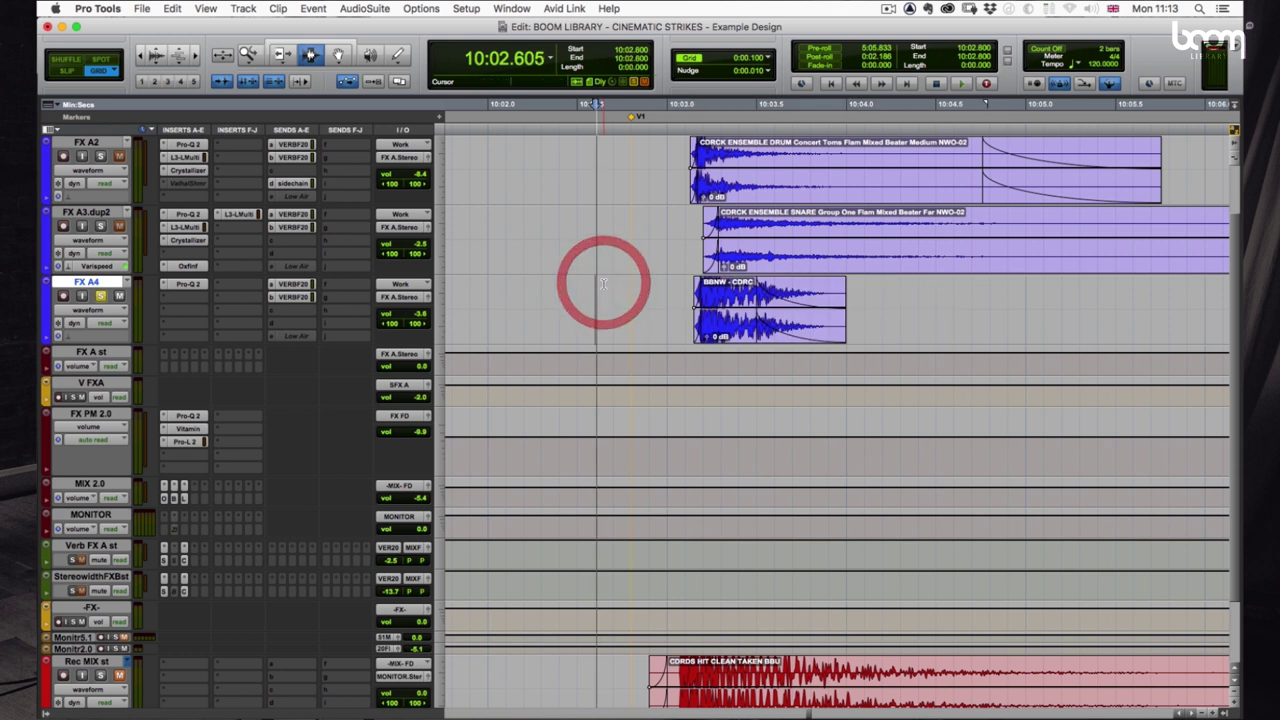
{"action": "key", "text": "space"}
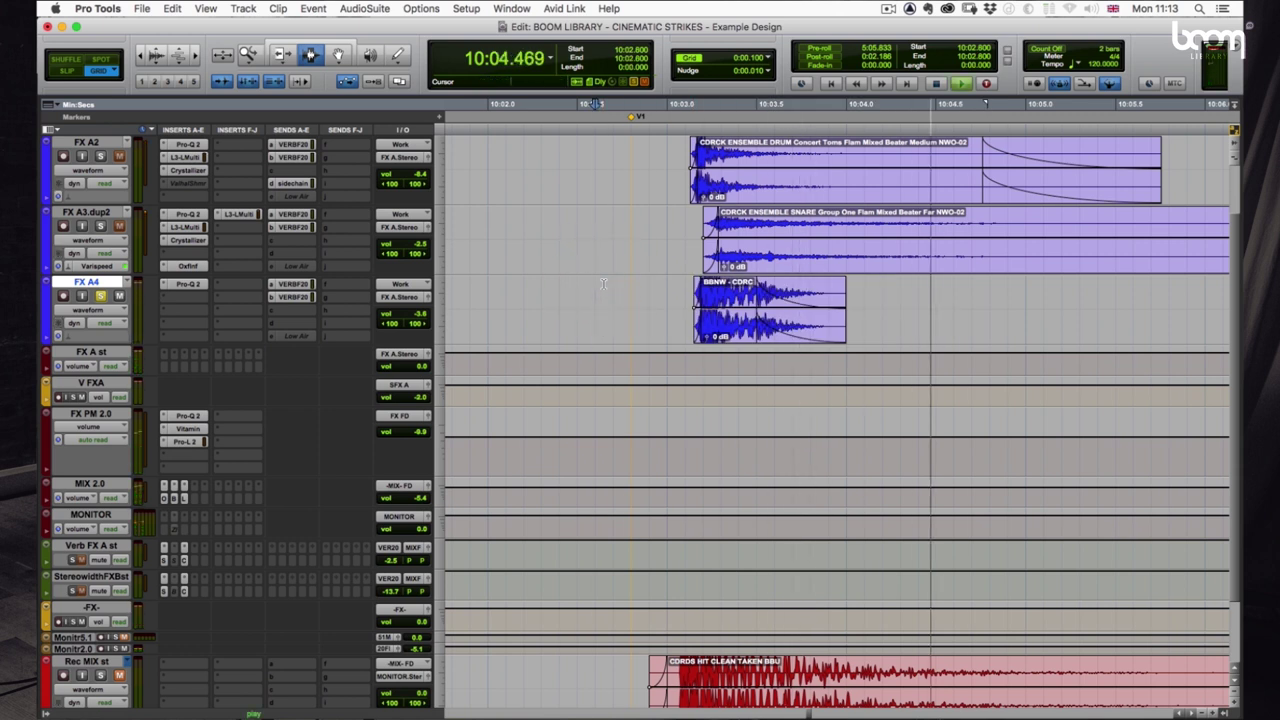
{"action": "key", "text": "space"}
Replay the hit from 10:02.600, then set the start to 10:02.400 with FX A1.dup1 in view
{"action": "key", "text": "super+bracketleft"}
{"action": "left_click_drag", "start_coordinate": [596, 285], "coordinate": [1048, 288]}
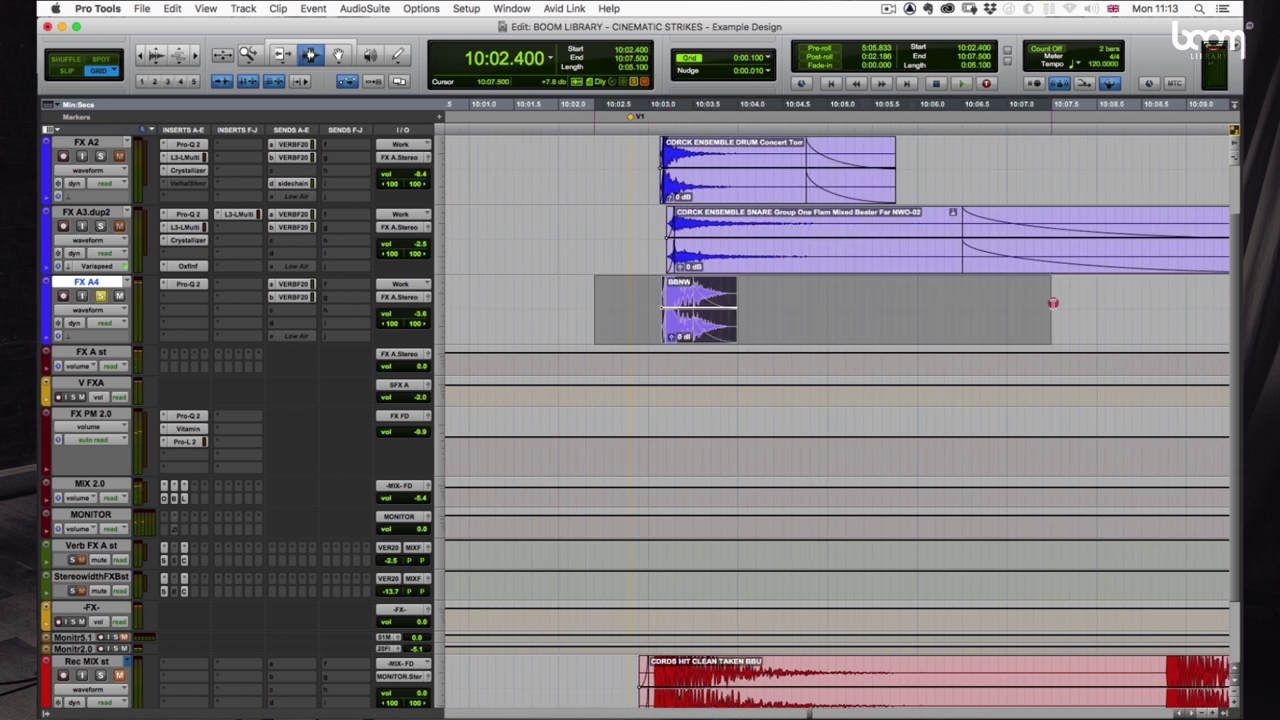
{"action": "key", "text": "super+bracketright"}
{"action": "left_click", "coordinate": [800, 285]}
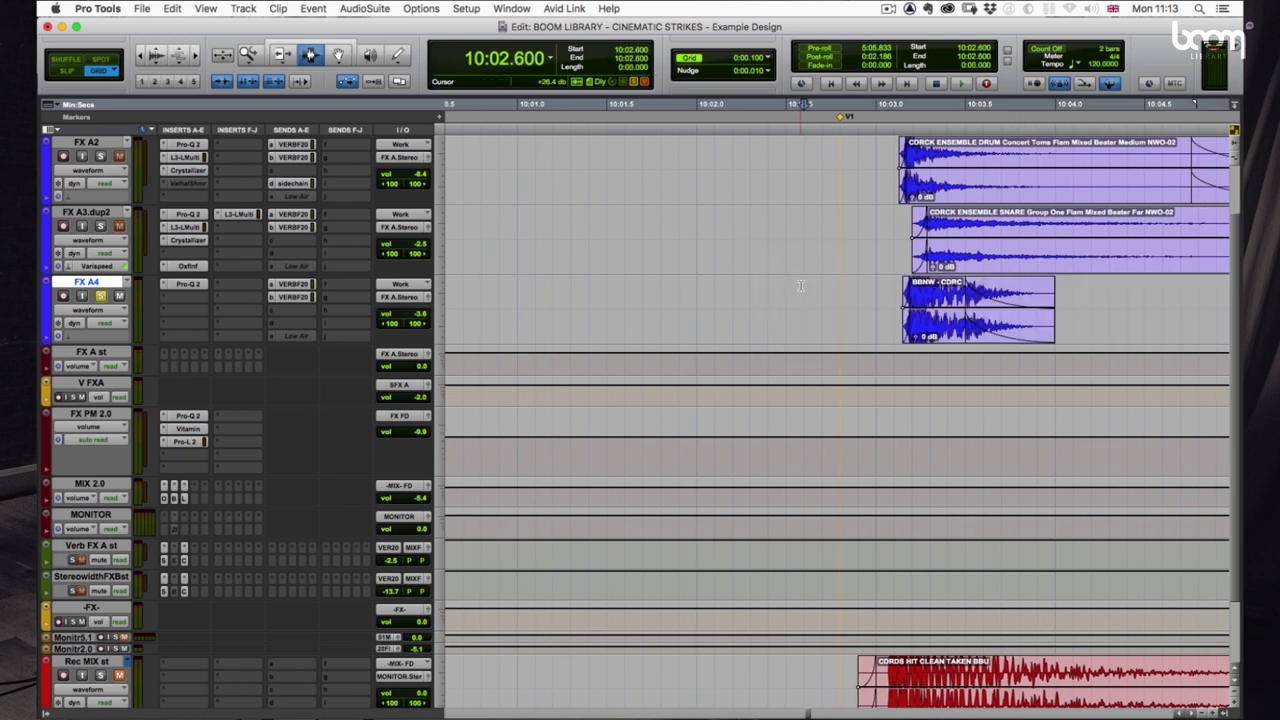
{"action": "key", "text": "space"}
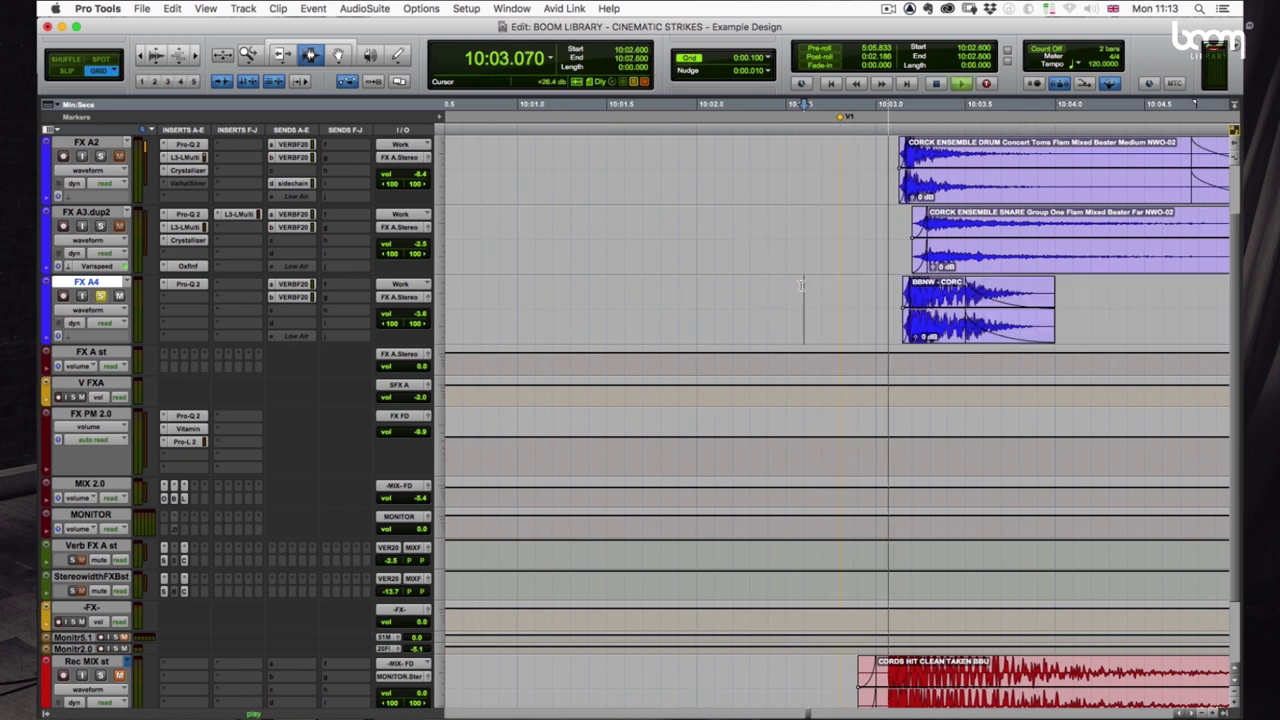
{"action": "key", "text": "space"}
{"action": "scroll", "coordinate": [780, 288], "scroll_direction": "left", "scroll_amount": 3}
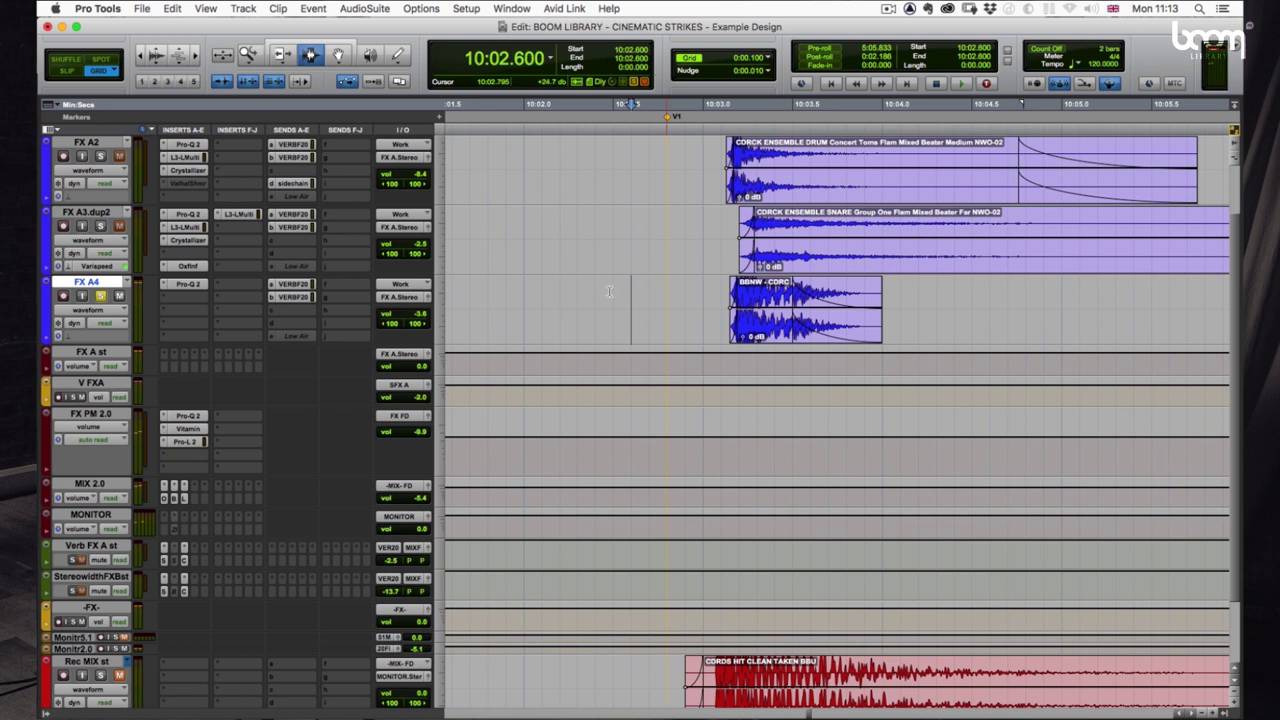
{"action": "left_click", "coordinate": [596, 290]}
{"action": "scroll", "coordinate": [930, 393], "scroll_direction": "up", "scroll_amount": 2}
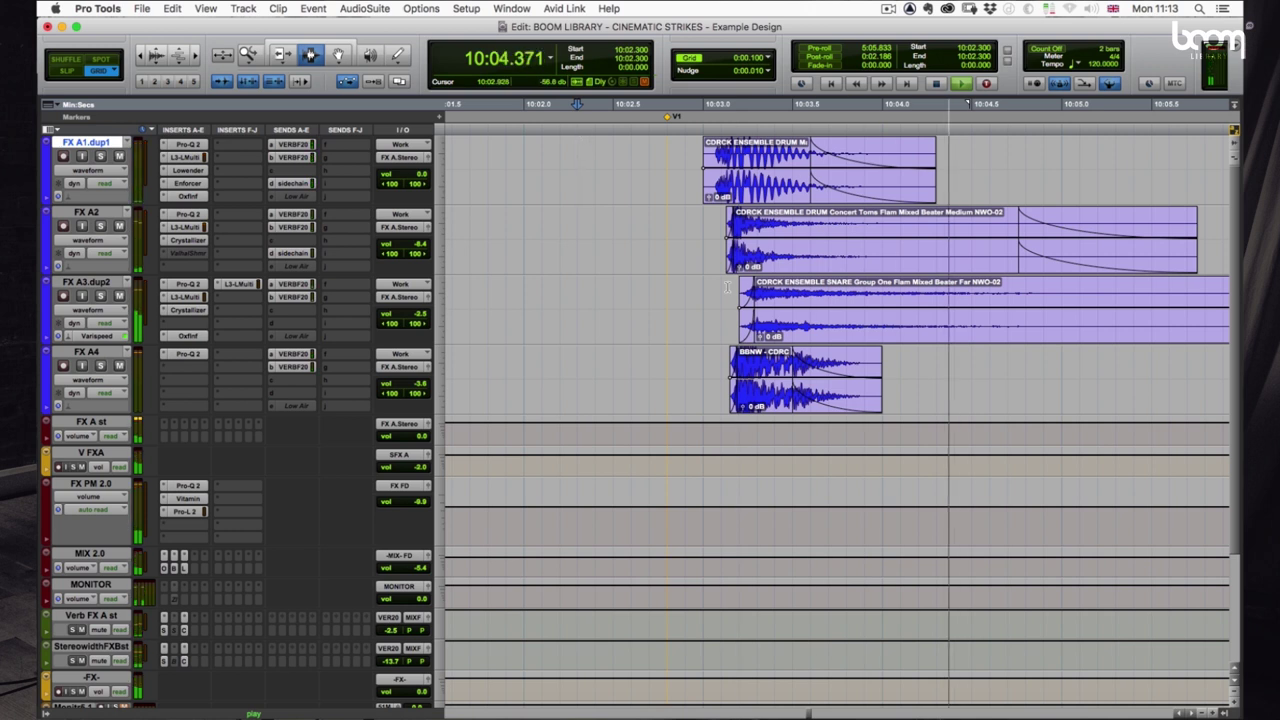
Stop the hit, scroll down to Rec MIX st and zoom out to the whole strike
{"action": "key", "text": "space"}
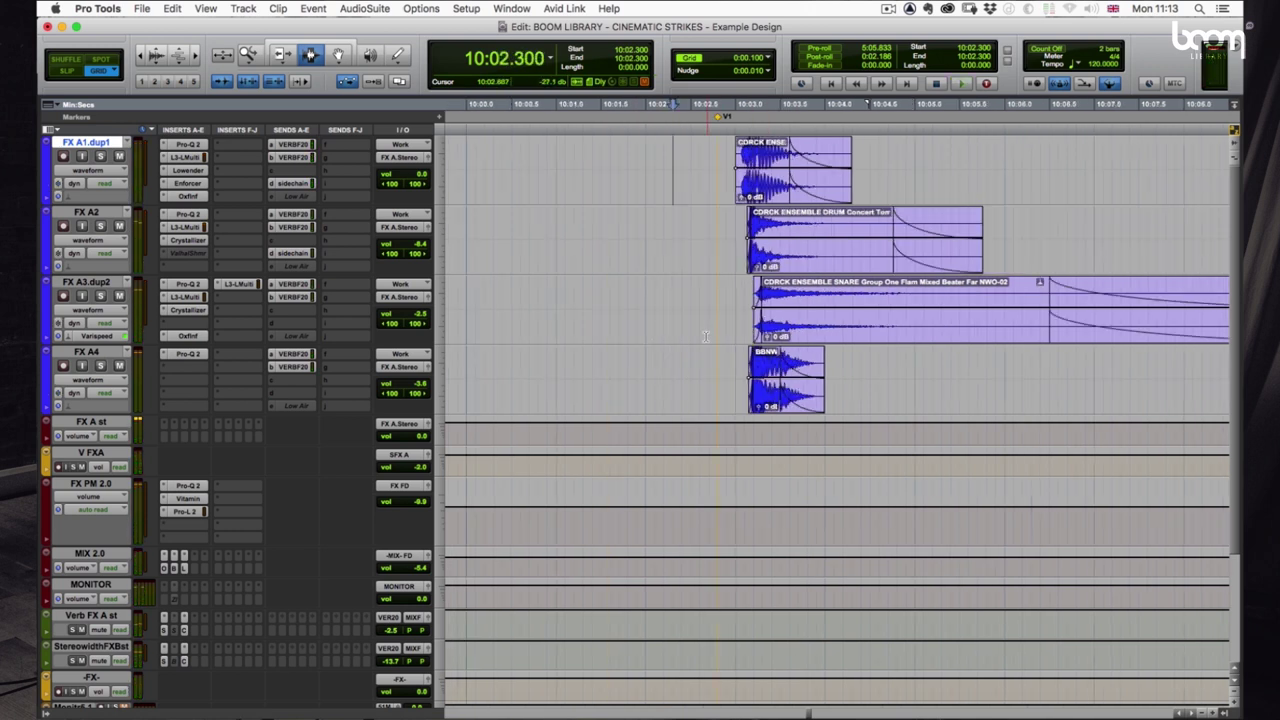
{"action": "scroll", "coordinate": [706, 334], "scroll_direction": "down", "scroll_amount": 3}
{"action": "key", "text": "r"}
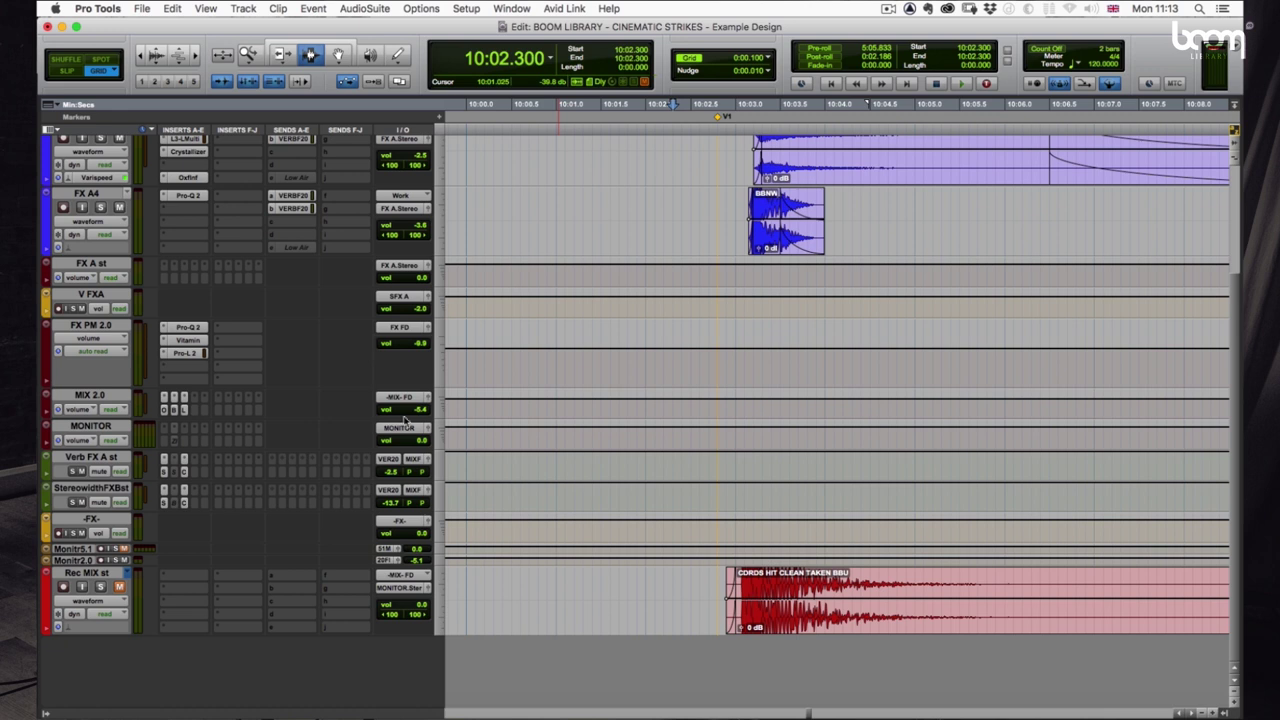
Make the Verb FX A st and StereowidthFXBst tracks taller
{"action": "left_click_drag", "start_coordinate": [485, 453], "coordinate": [556, 510]}
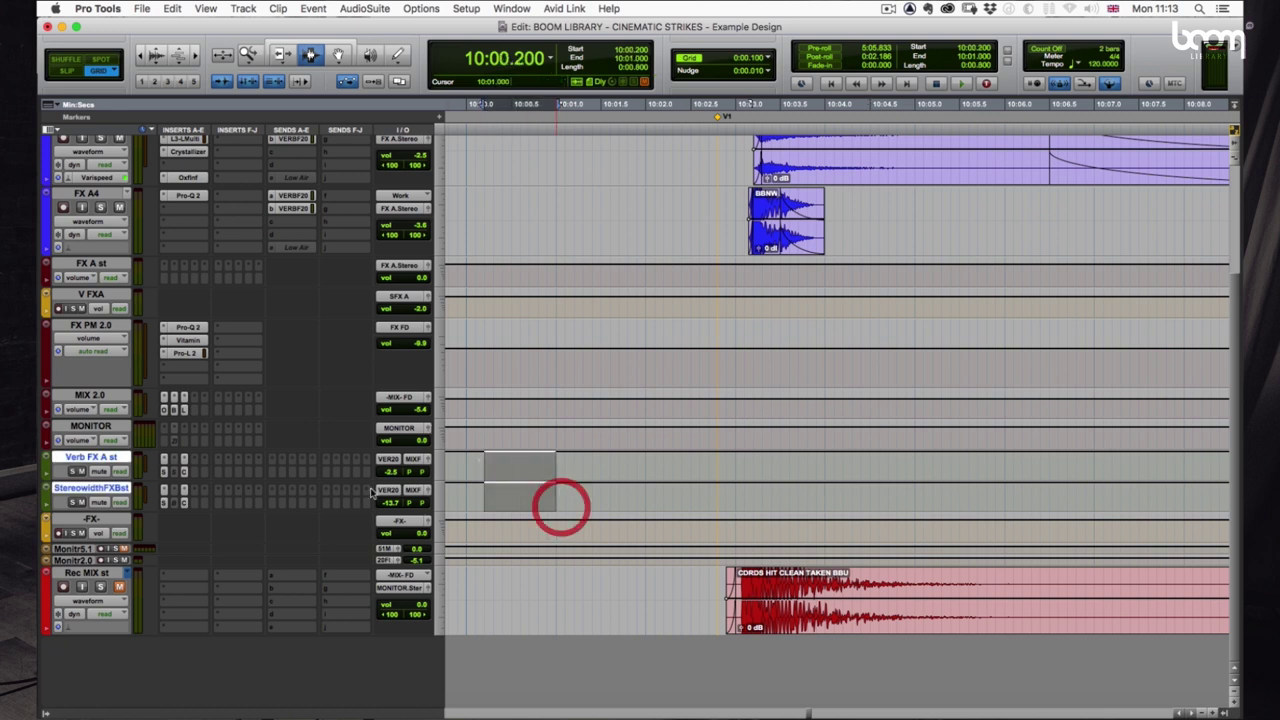
{"action": "left_click", "coordinate": [435, 470]}
{"action": "left_click", "coordinate": [457, 486]}
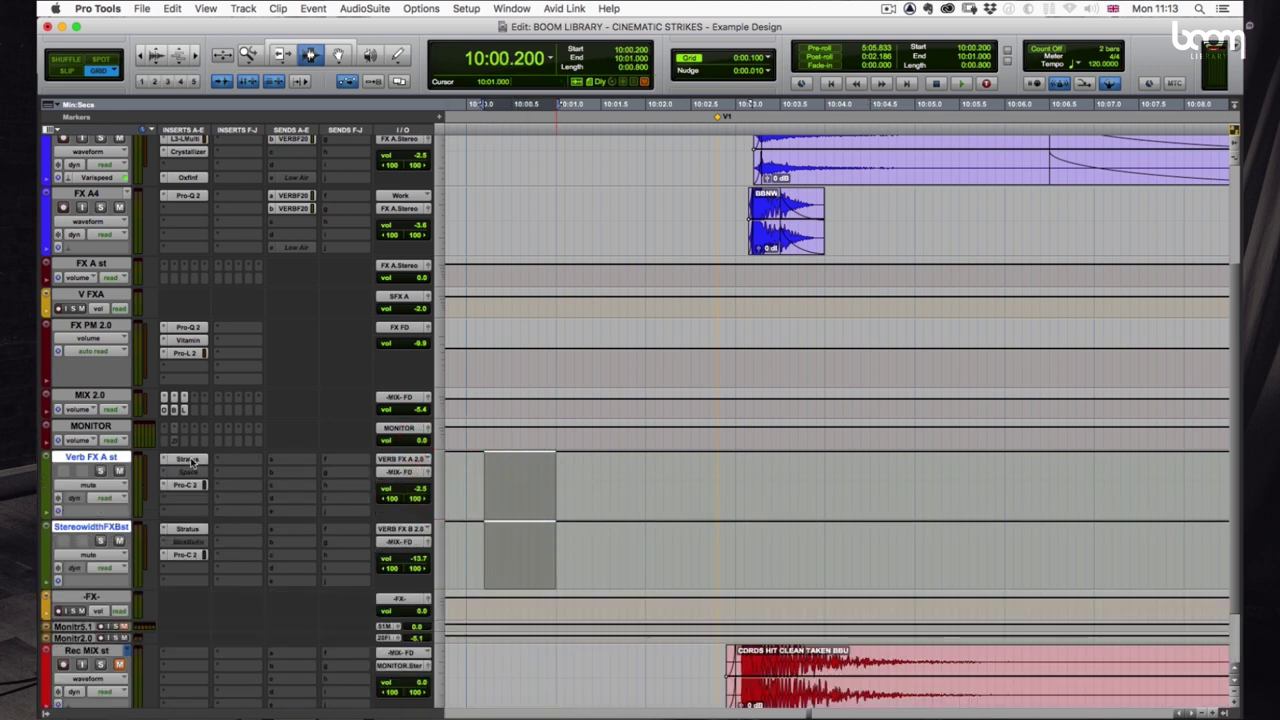
Review both tracks' Stratus reverbs, then show the Pro-C 2 on Verb FX A st
{"action": "left_click", "coordinate": [188, 459]}
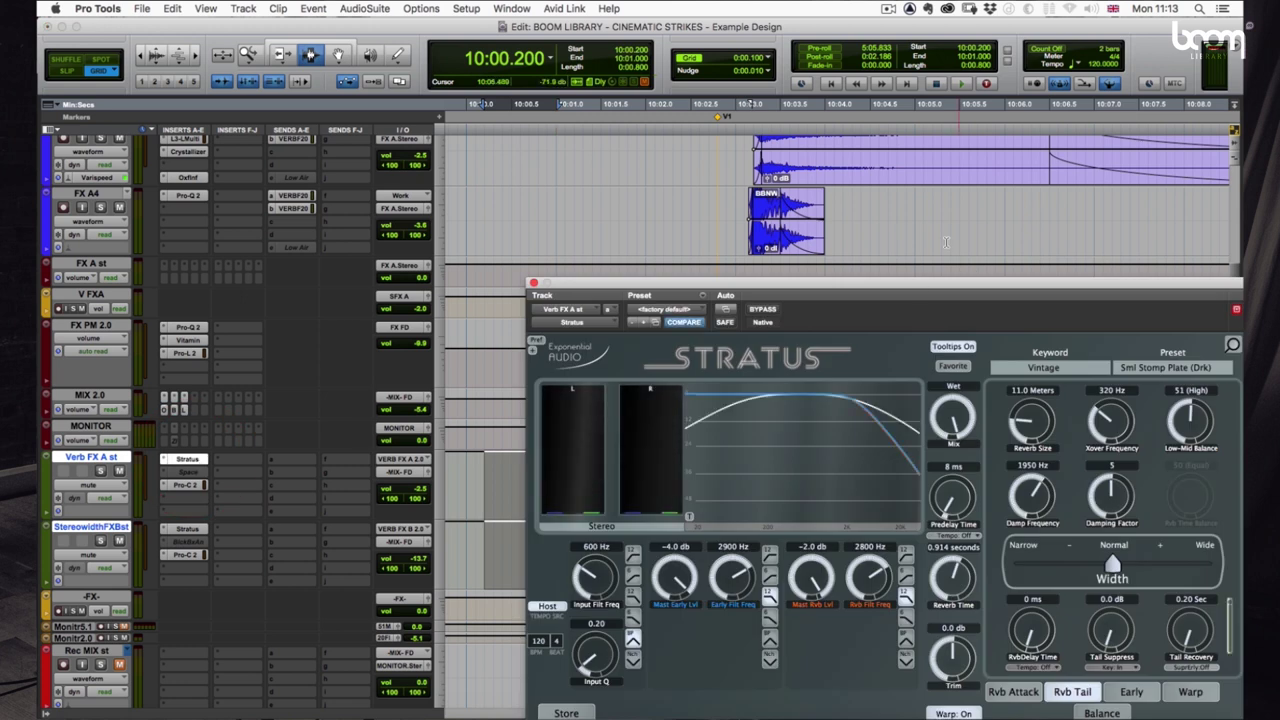
{"action": "left_click_drag", "start_coordinate": [845, 279], "coordinate": [634, 103]}
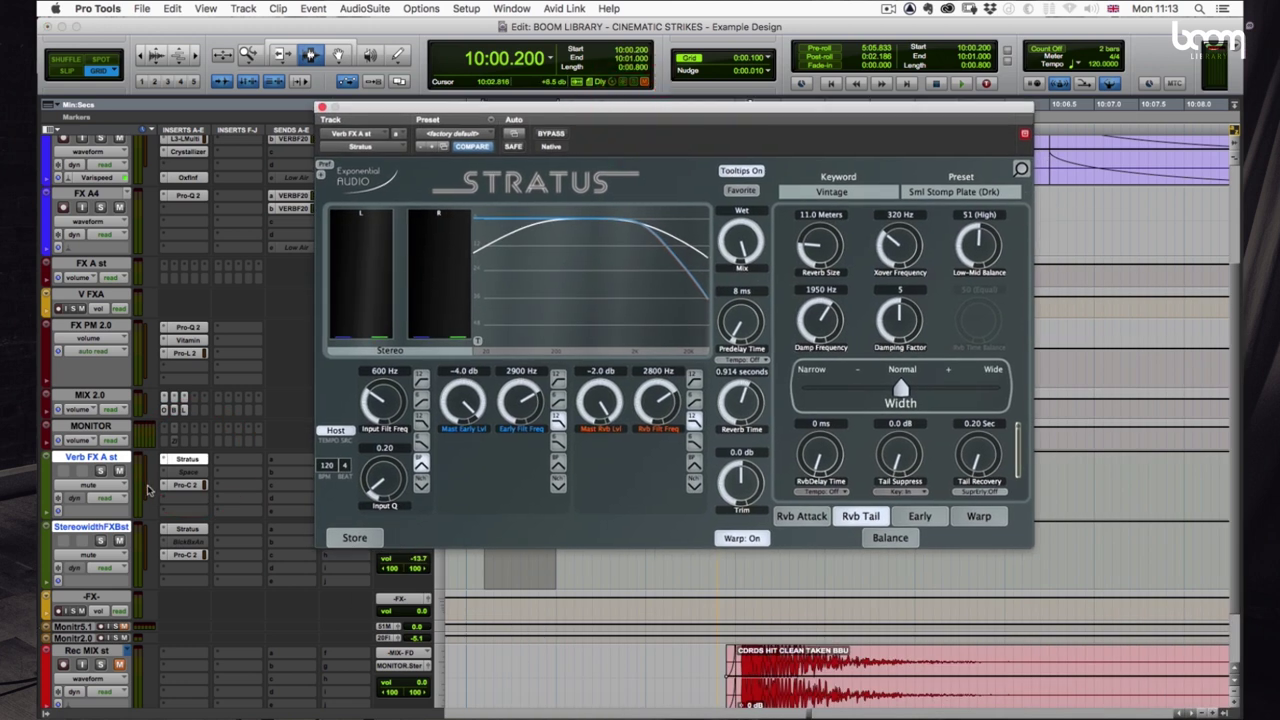
{"action": "left_click", "coordinate": [188, 528]}
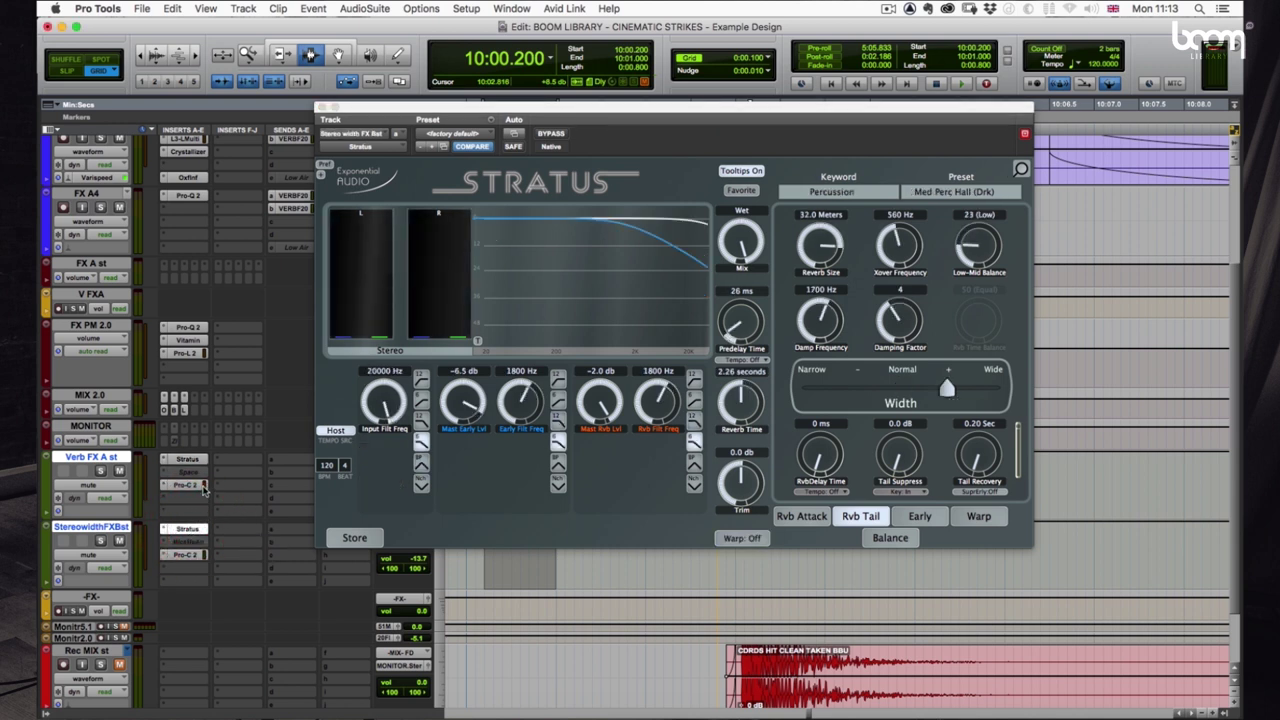
{"action": "left_click", "coordinate": [187, 485]}
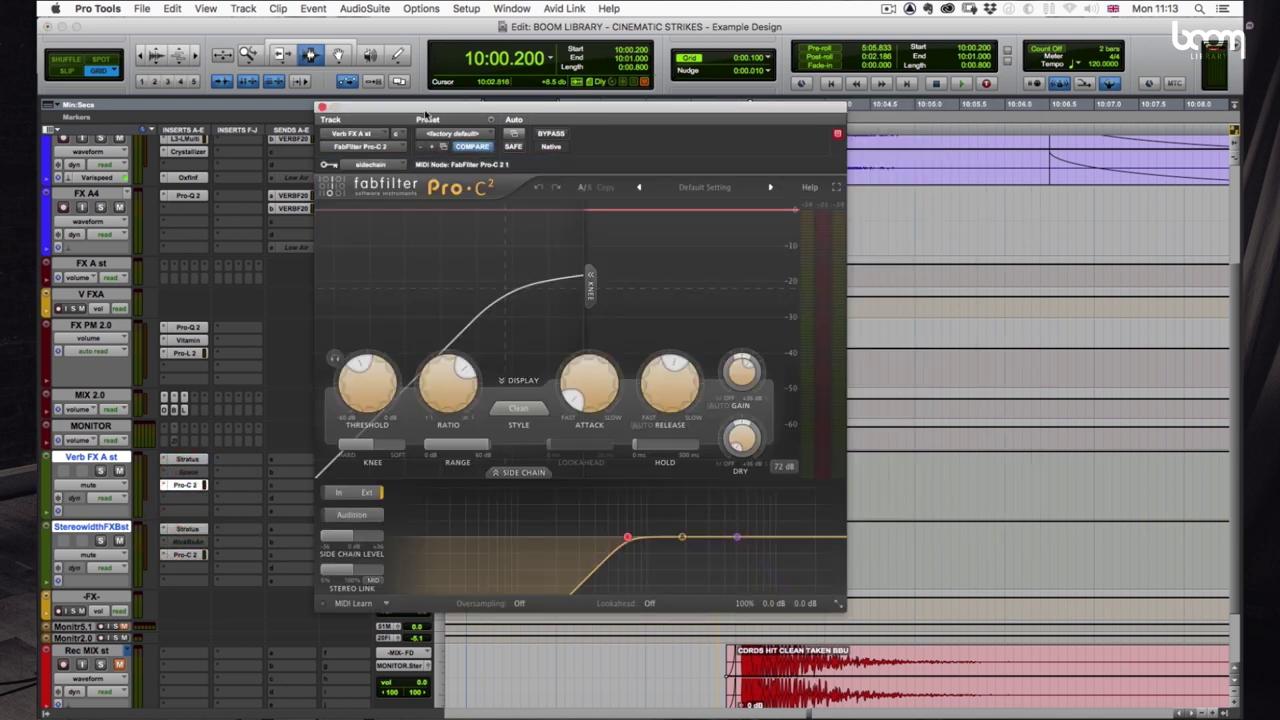
Move Pro-C 2 aside and play the hit from 10:02.800 on FX A1.dup1 to watch reverb ducking
{"action": "left_click_drag", "start_coordinate": [426, 114], "coordinate": [620, 241]}
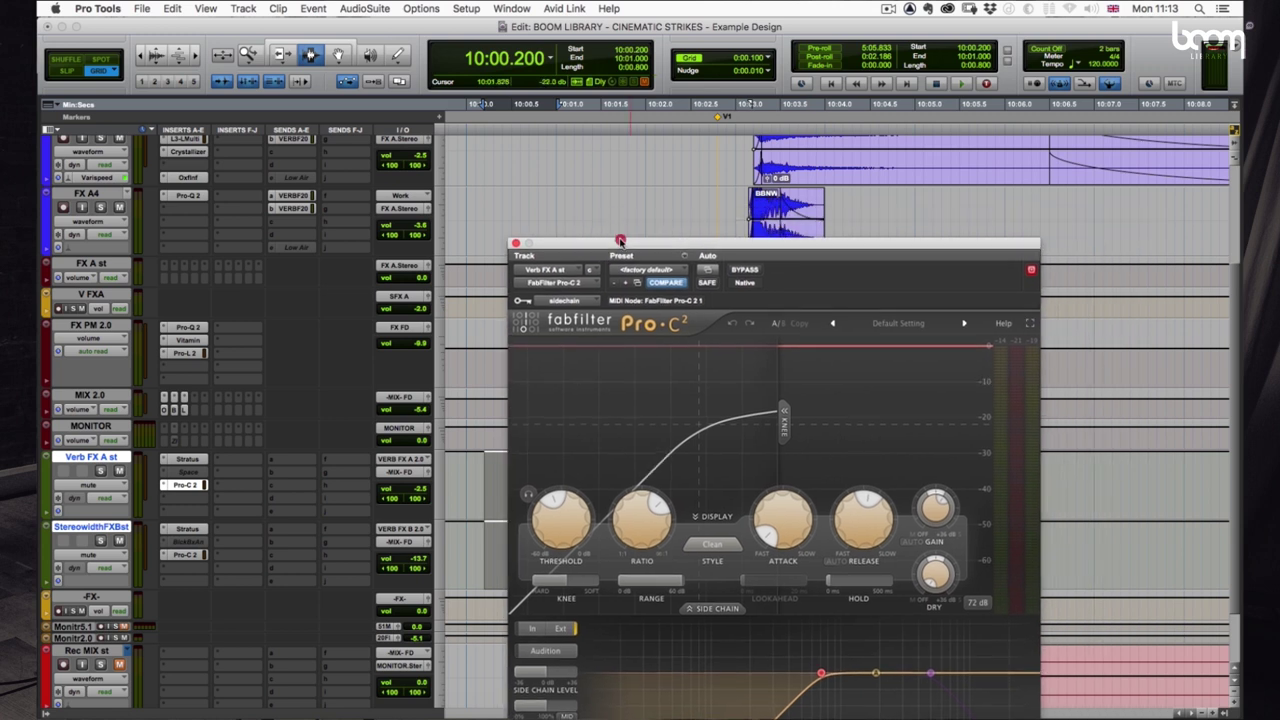
{"action": "scroll", "coordinate": [676, 137], "scroll_direction": "up", "scroll_amount": 5}
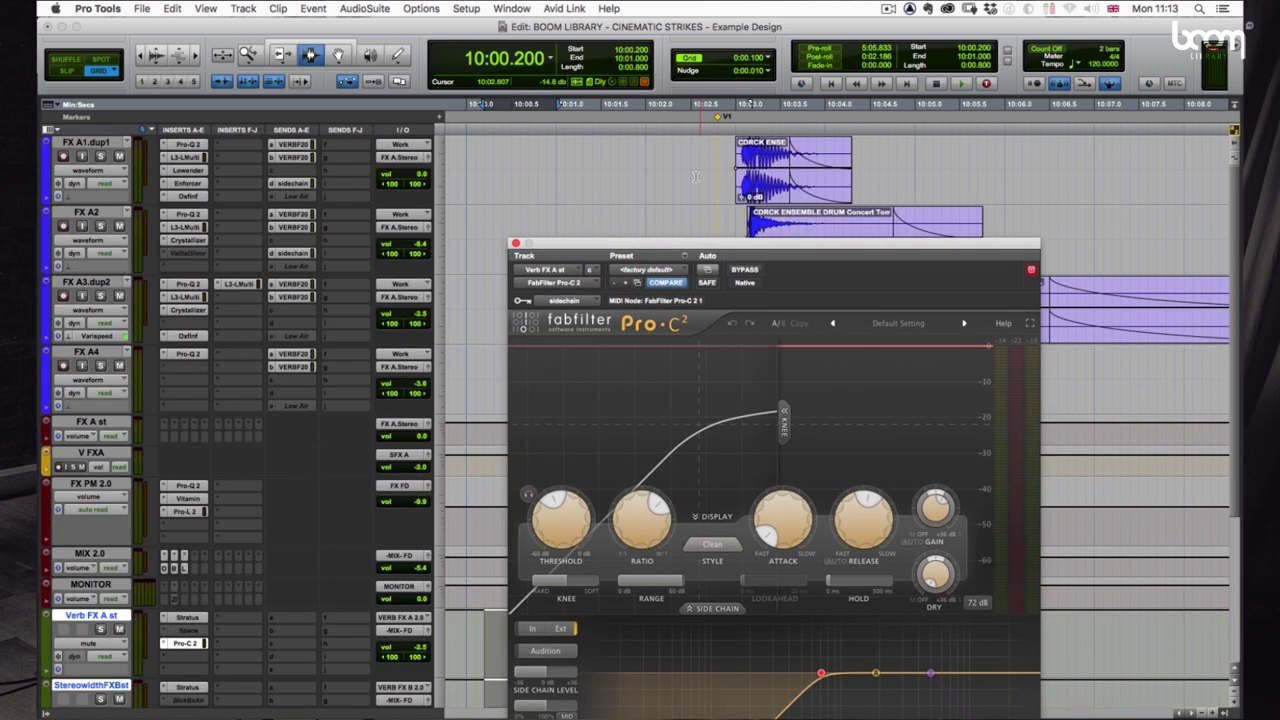
{"action": "left_click_drag", "start_coordinate": [690, 160], "coordinate": [941, 160]}
{"action": "left_click", "coordinate": [931, 158], "text": "shift"}
{"action": "left_click_drag", "start_coordinate": [682, 170], "coordinate": [914, 180]}
{"action": "left_click", "coordinate": [624, 150]}
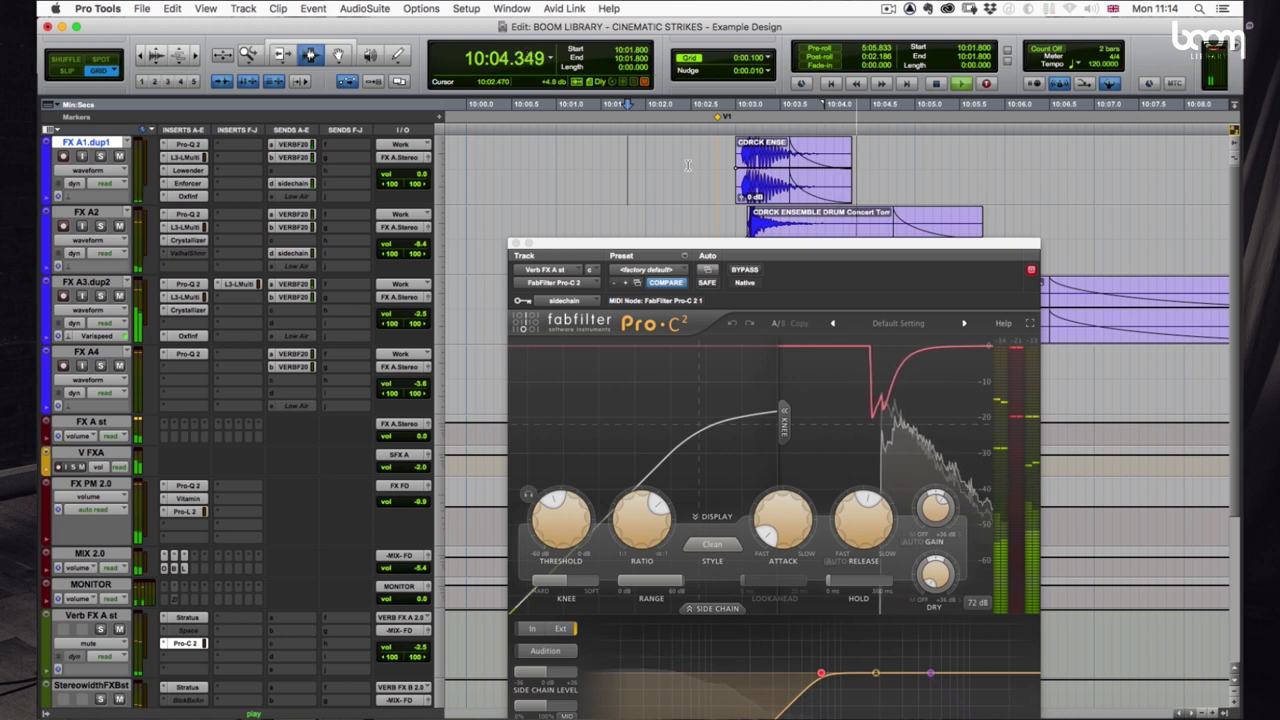
{"action": "left_click_drag", "start_coordinate": [1066, 160], "coordinate": [720, 150]}
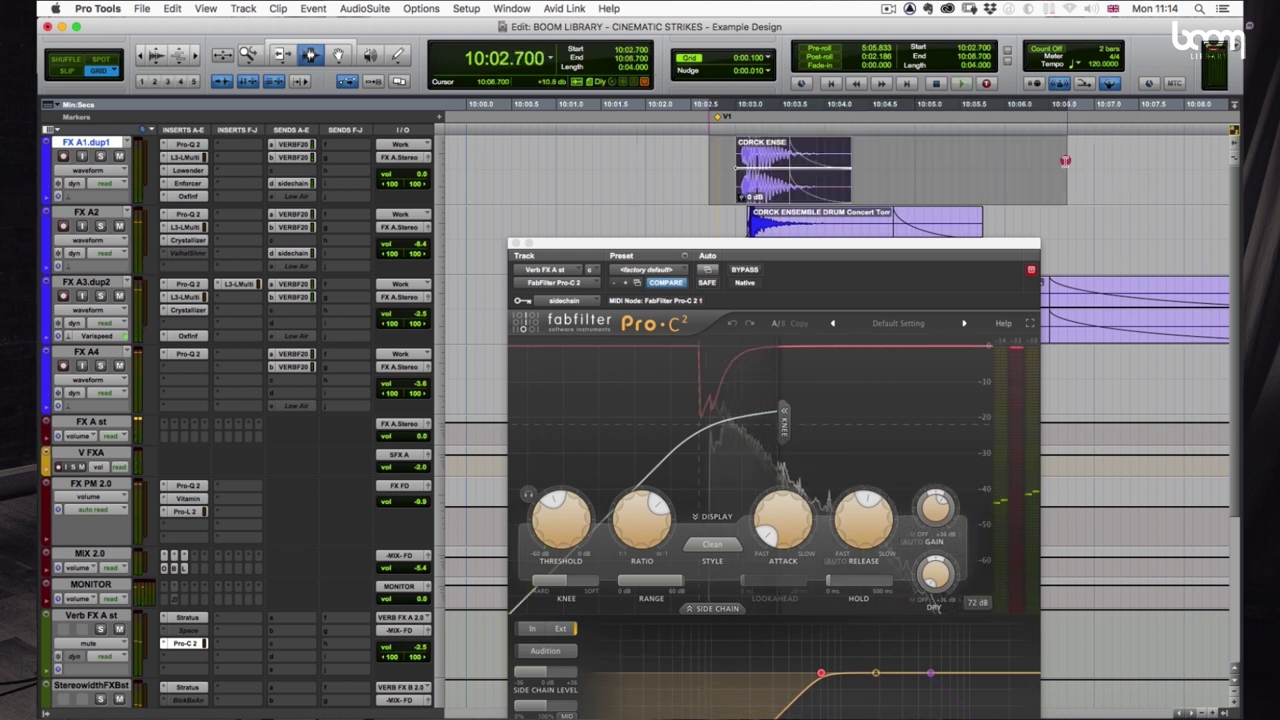
{"action": "left_click", "coordinate": [720, 150]}
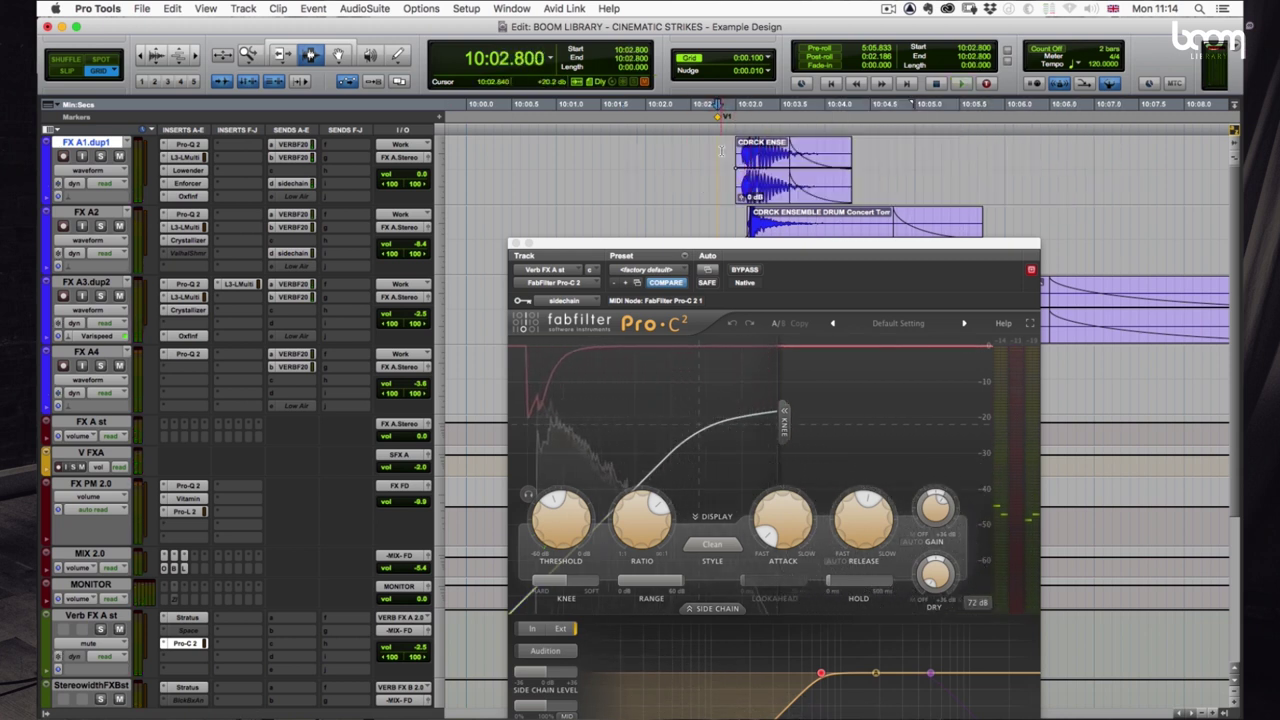
{"action": "key", "text": "space"}
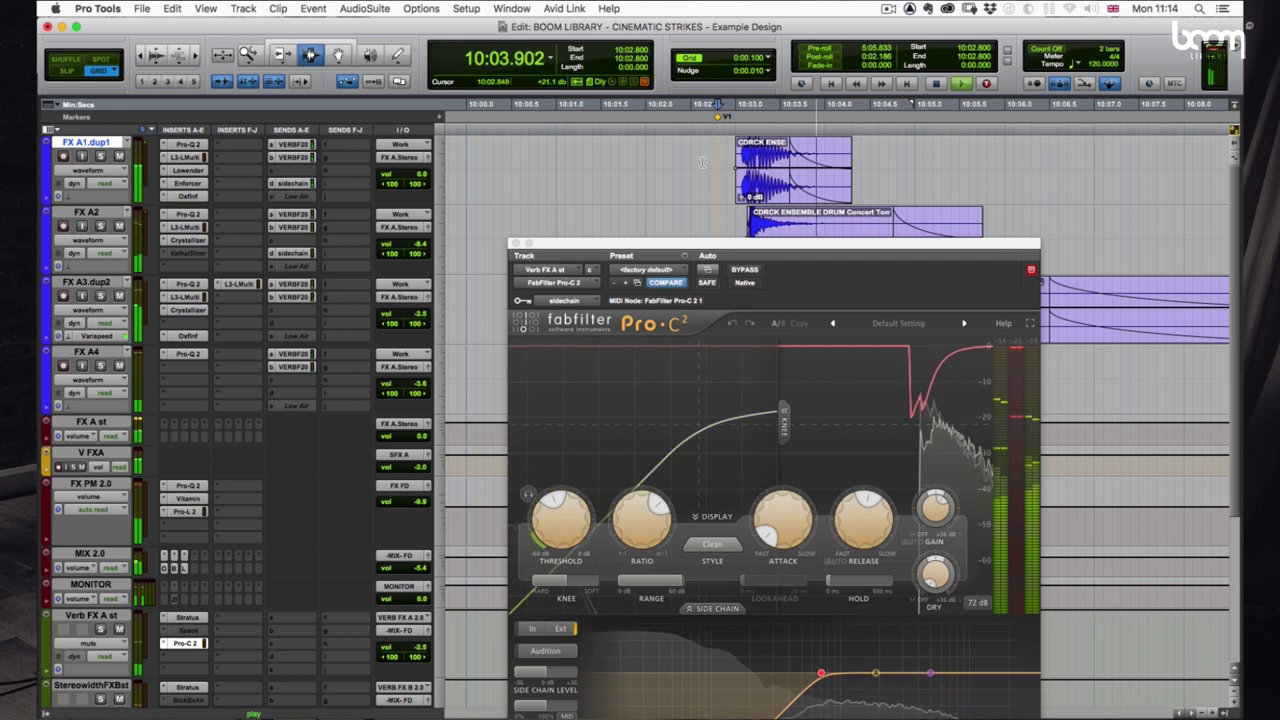
{"action": "key", "text": "space"}
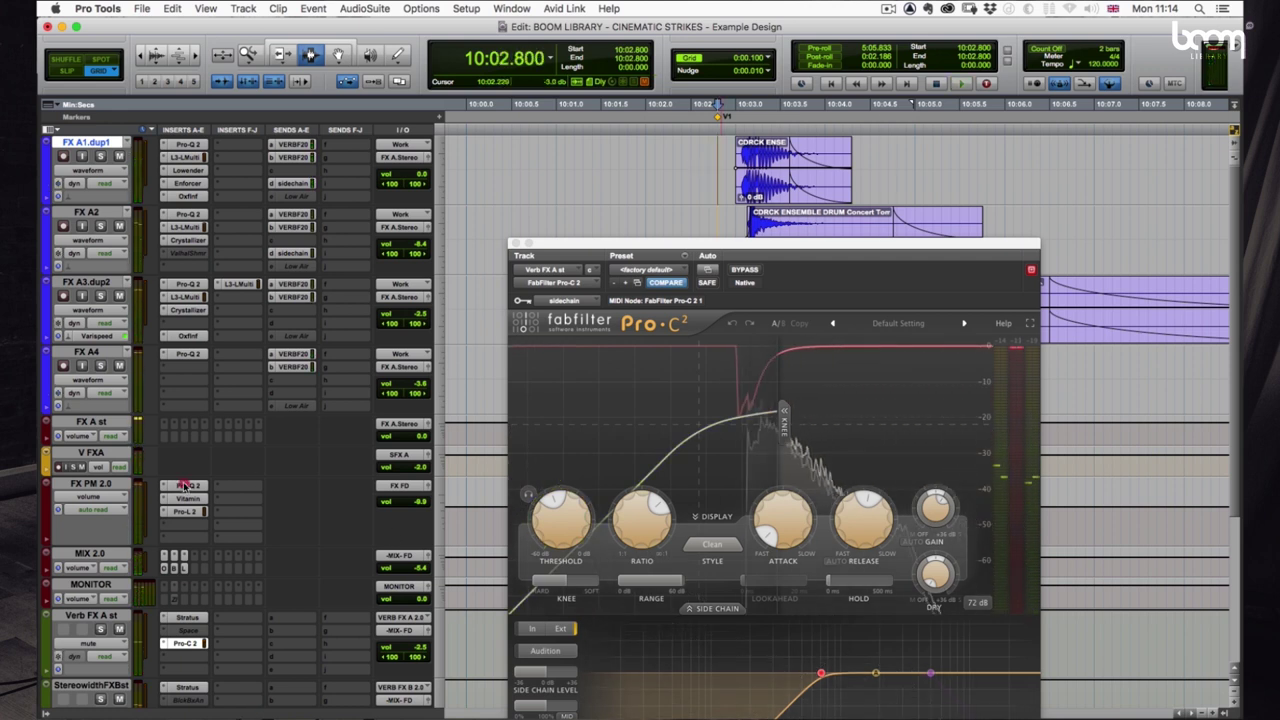
Review FX PM 2.0's Pro-Q 2, Vitamin and Pro-L 2 inserts in turn
{"action": "left_click", "coordinate": [187, 485]}
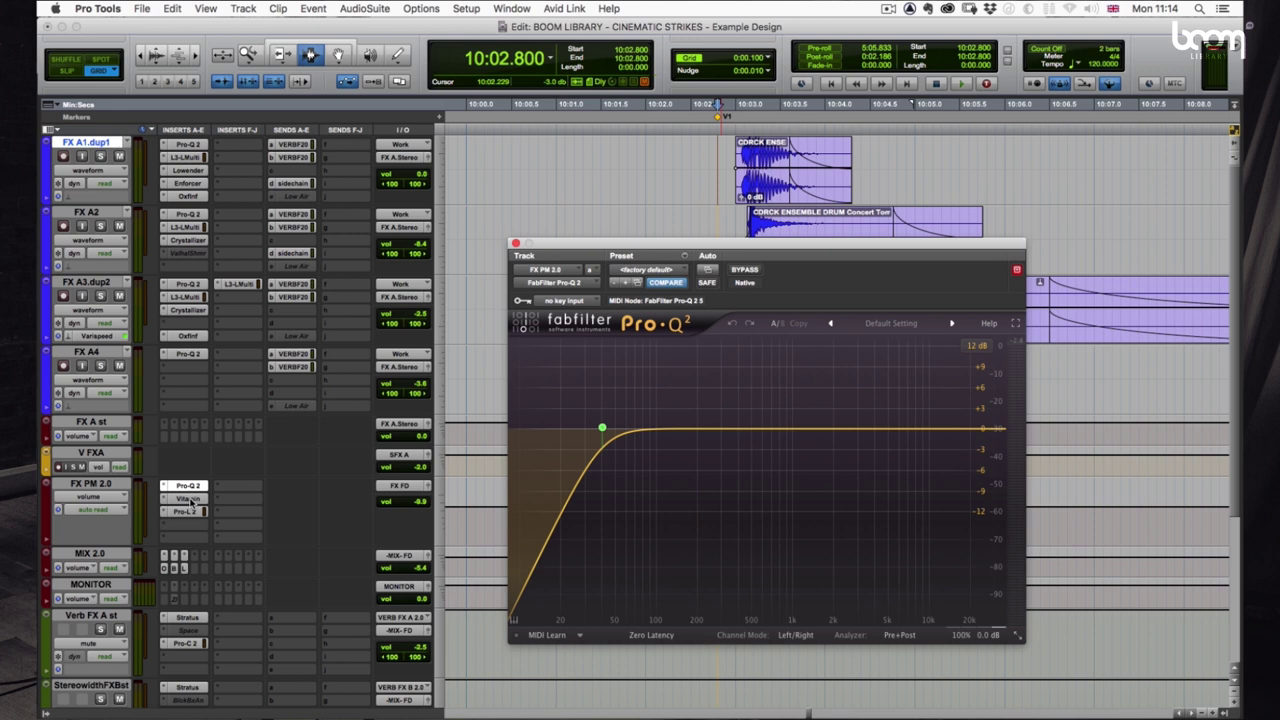
{"action": "left_click_drag", "start_coordinate": [716, 243], "coordinate": [672, 119]}
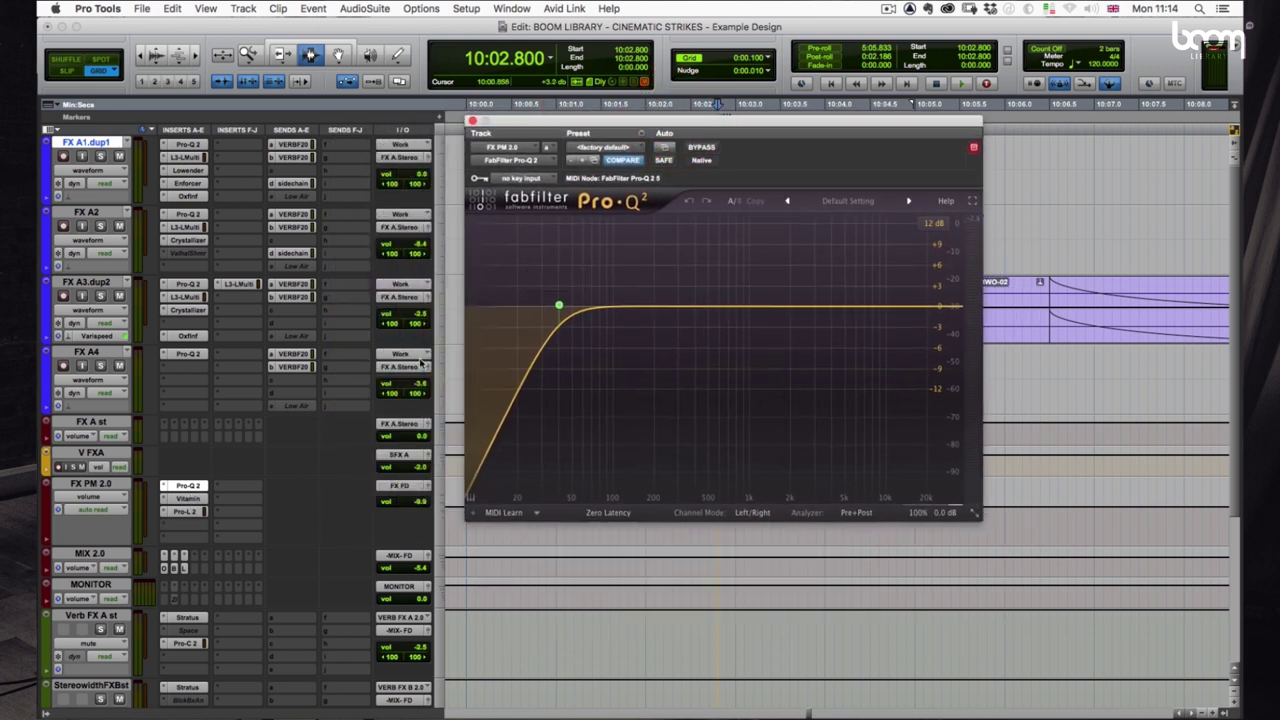
{"action": "left_click_drag", "start_coordinate": [590, 123], "coordinate": [573, 131]}
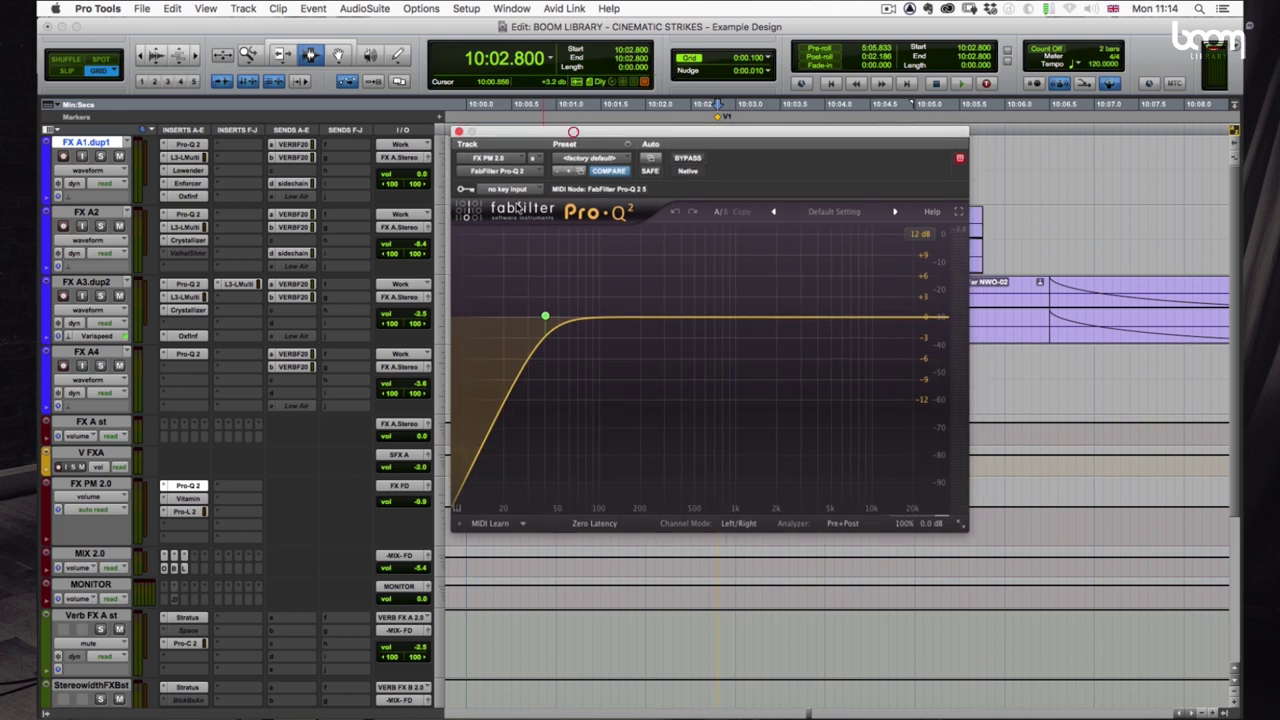
{"action": "left_click", "coordinate": [187, 498]}
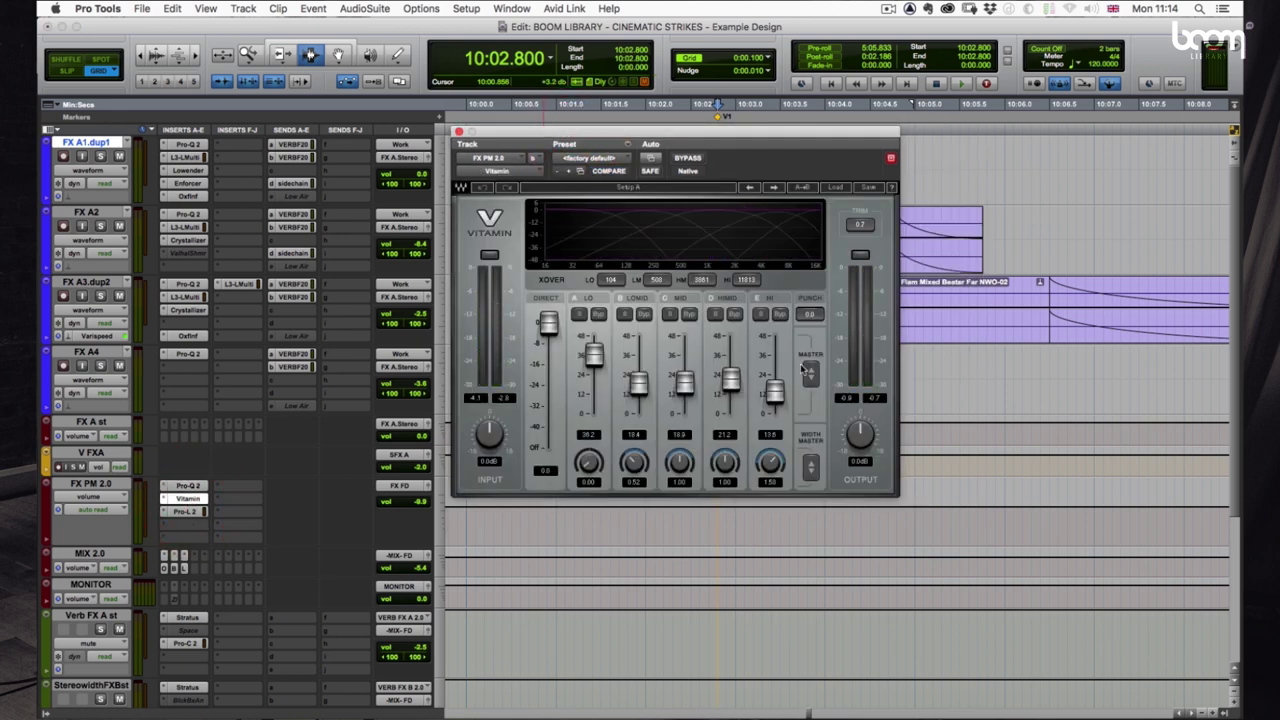
{"action": "left_click", "coordinate": [183, 511]}
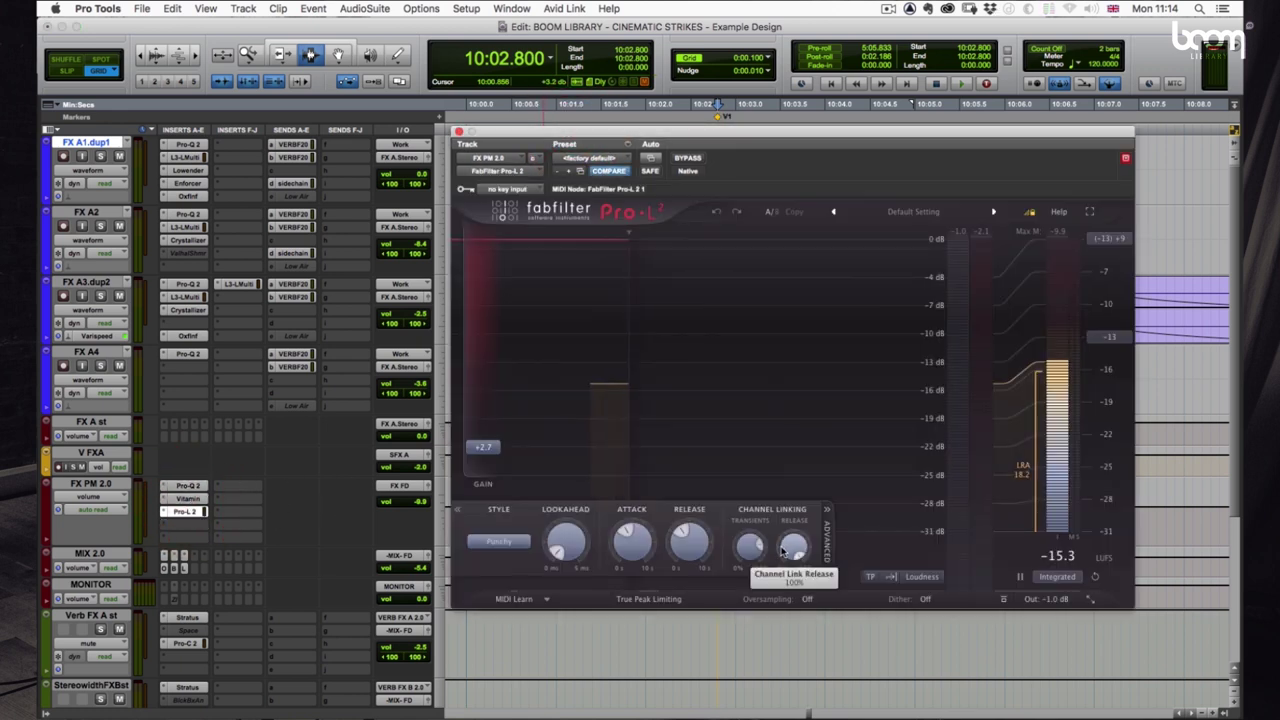
{"action": "left_click_drag", "start_coordinate": [760, 150], "coordinate": [450, 65]}
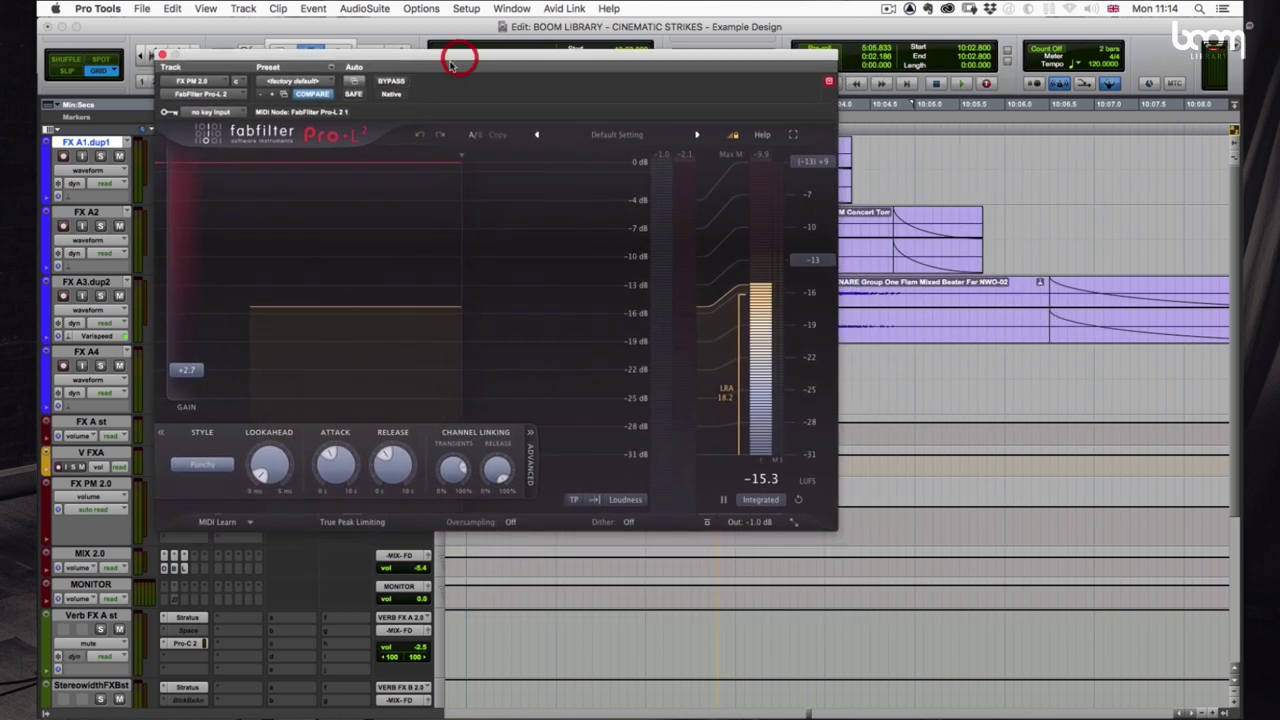